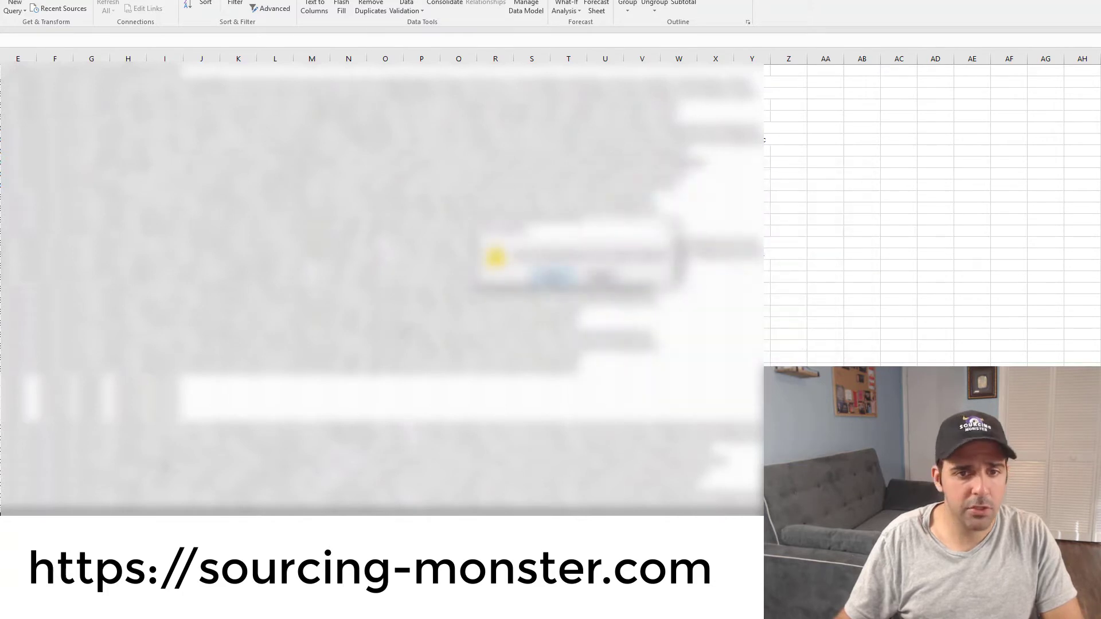
Dismiss the import message and split the run-together header row into separate columns with Text to Columns
{"action": "key", "text": "Return"}
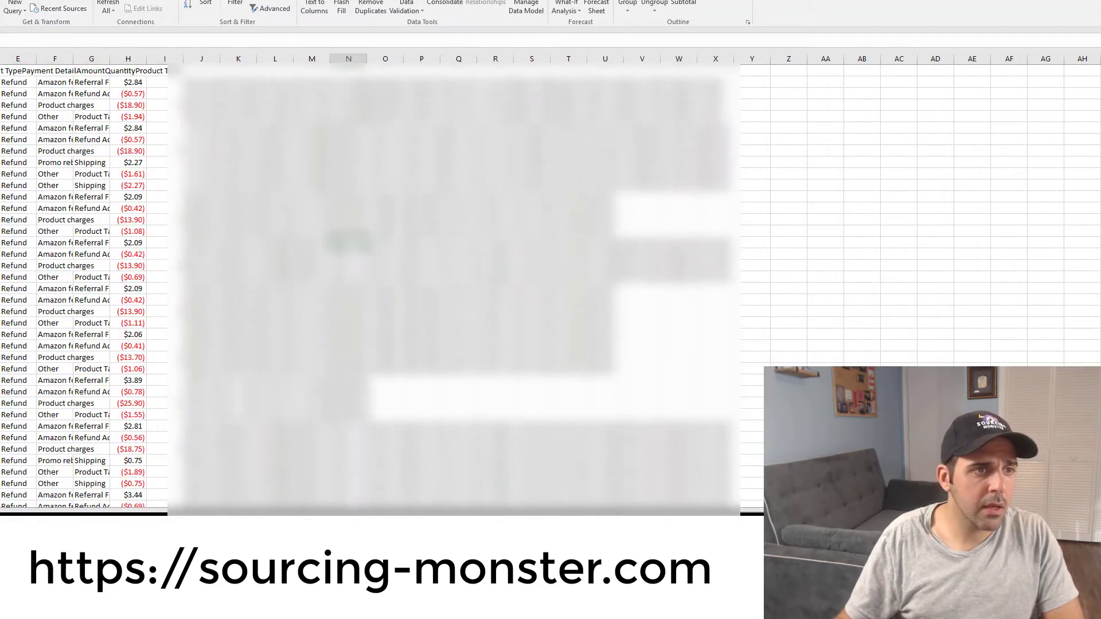
{"action": "left_click", "coordinate": [0, 82]}
{"action": "left_click", "coordinate": [0, 70]}
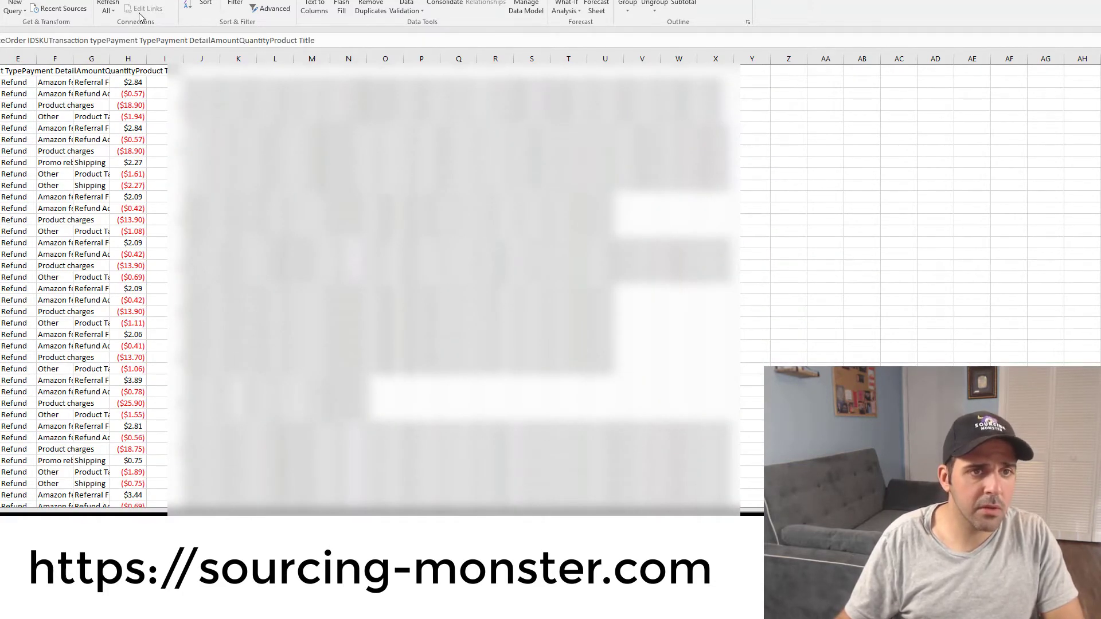
{"action": "left_click", "coordinate": [314, 7]}
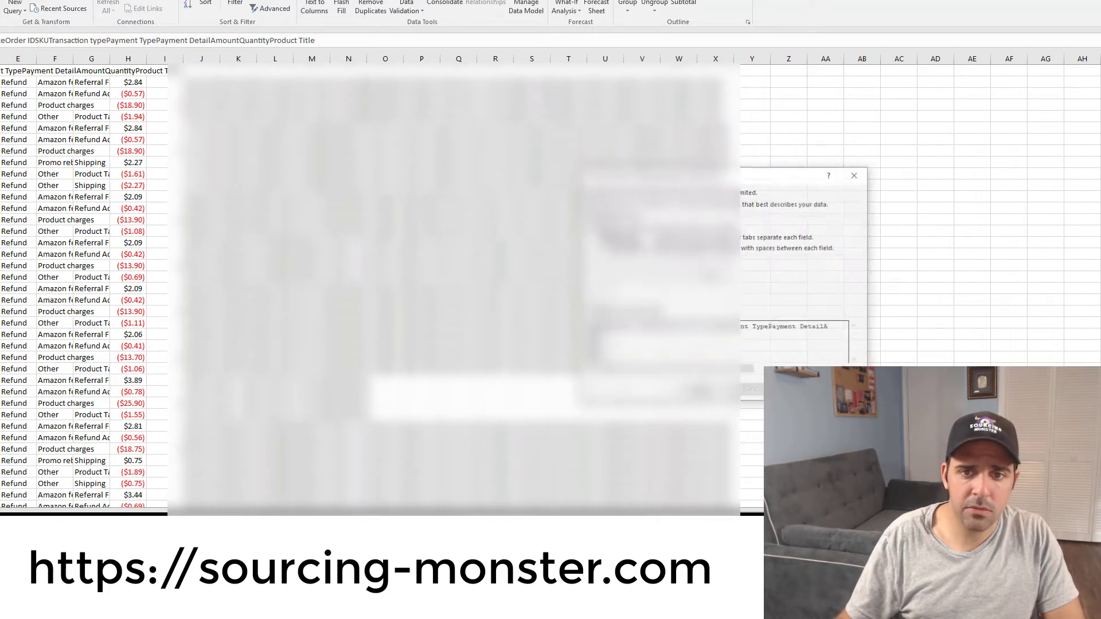
{"action": "left_click", "coordinate": [794, 391]}
{"action": "left_click", "coordinate": [841, 391]}
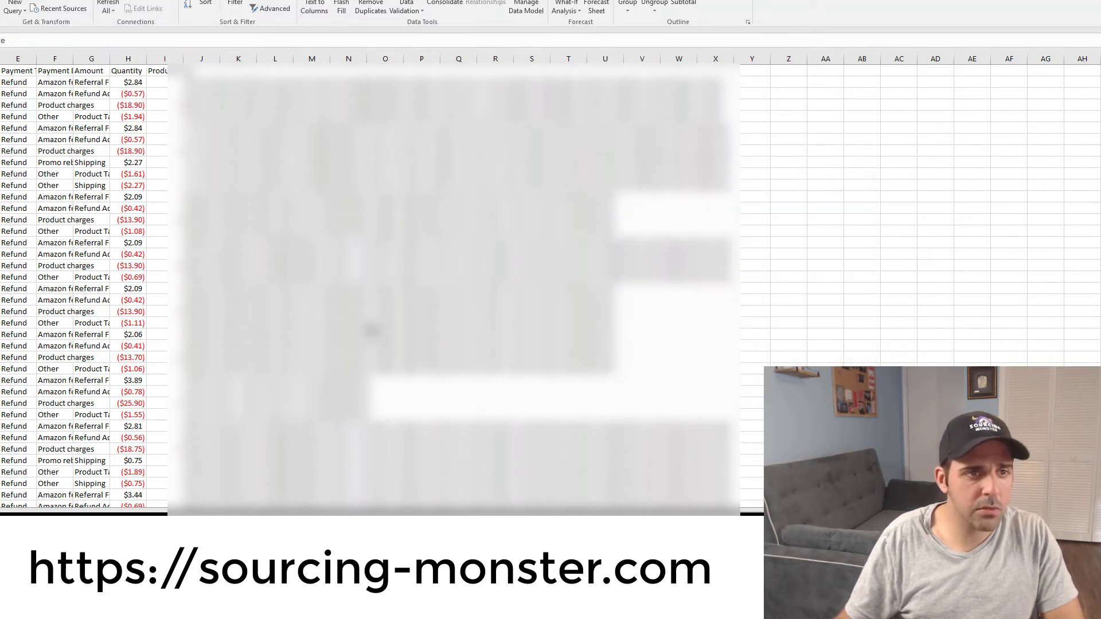
{"action": "left_click", "coordinate": [376, 333]}
{"action": "left_click", "coordinate": [62, 82]}
{"action": "left_click", "coordinate": [0, 82]}
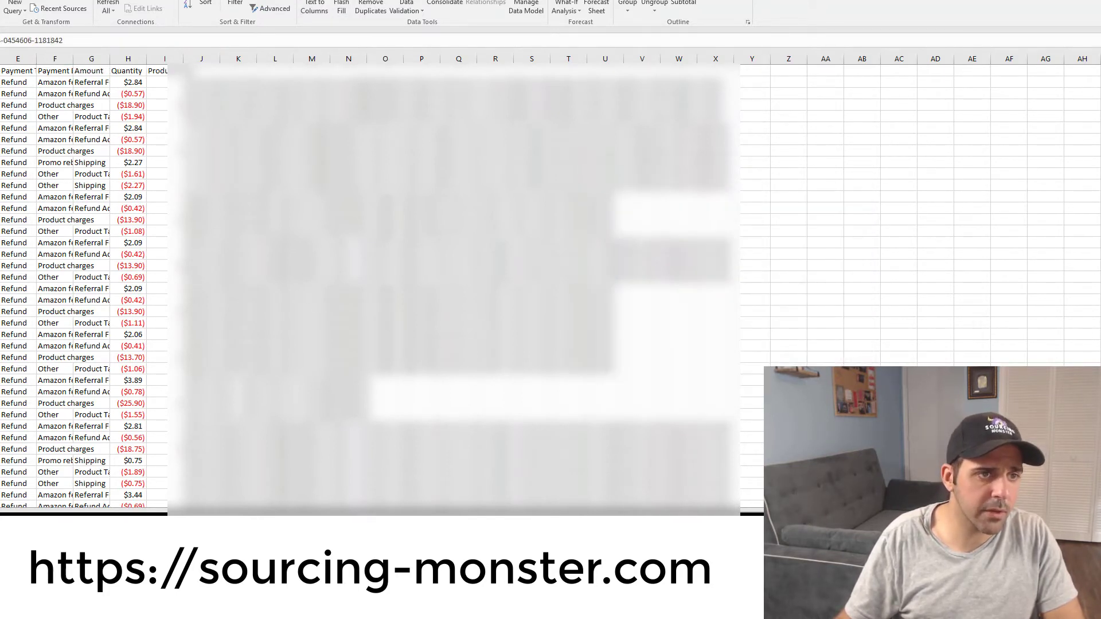
Review the order ID and refund rows down to the end of the report's data
{"action": "left_click", "coordinate": [0, 82]}
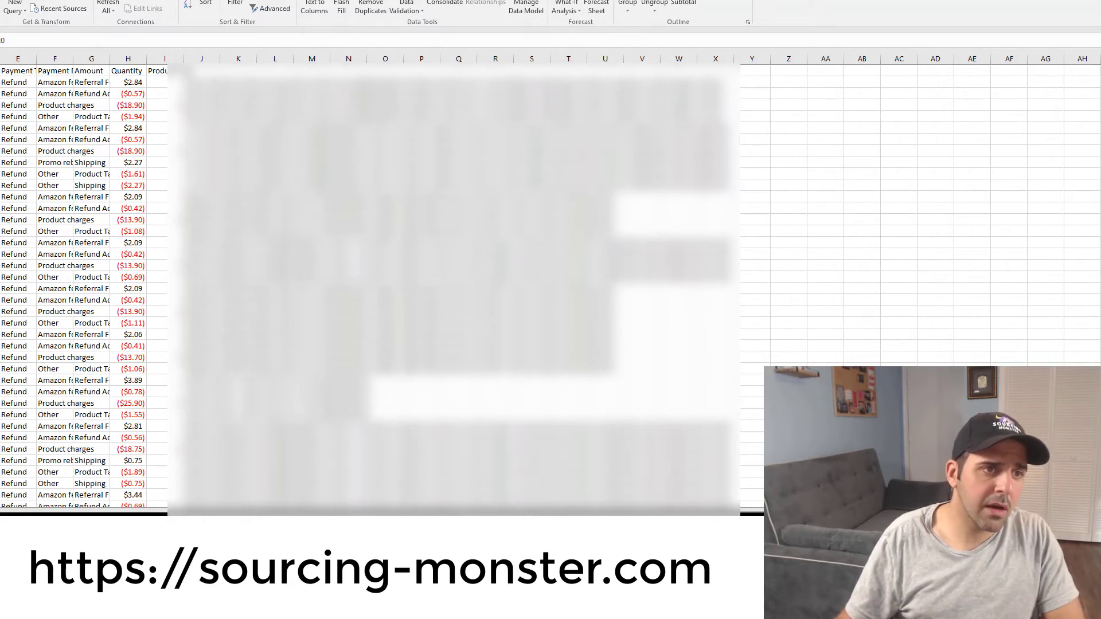
{"action": "key", "text": "Up"}
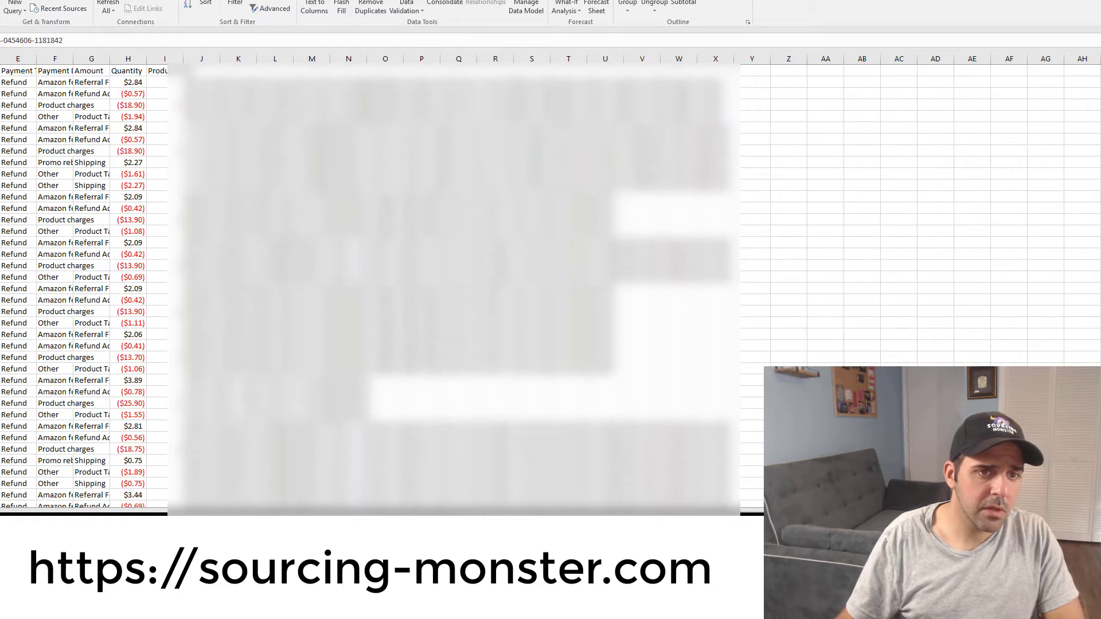
{"action": "scroll", "coordinate": [367, 287], "scroll_direction": "down", "scroll_amount": 15}
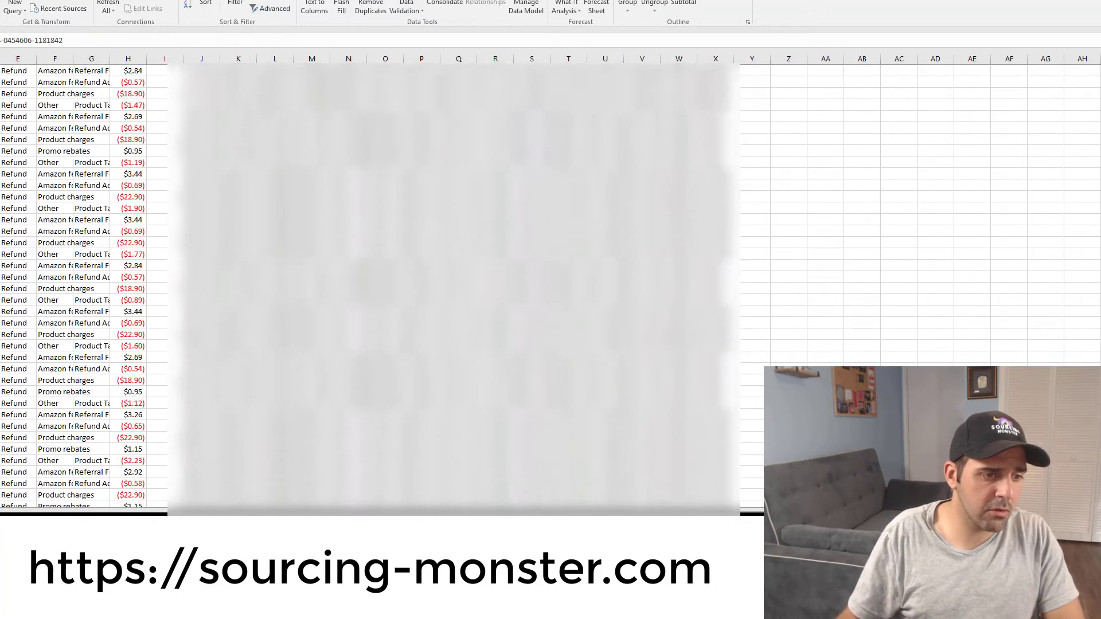
{"action": "scroll", "coordinate": [367, 286], "scroll_direction": "down", "scroll_amount": 15}
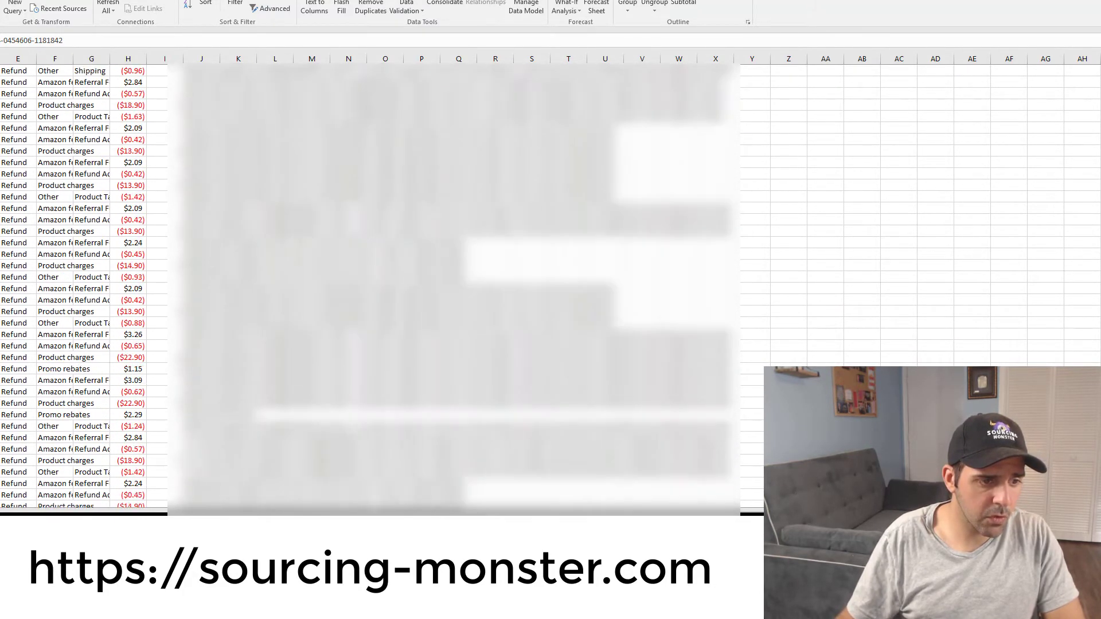
{"action": "scroll", "coordinate": [367, 287], "scroll_direction": "down", "scroll_amount": 12}
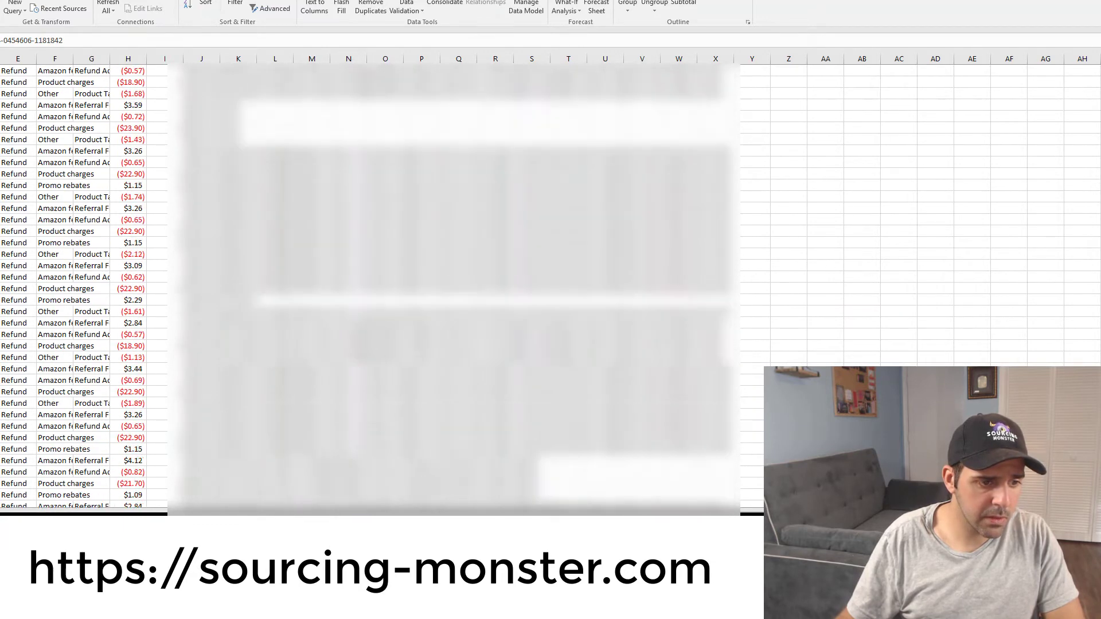
{"action": "scroll", "coordinate": [367, 287], "scroll_direction": "down", "scroll_amount": 12}
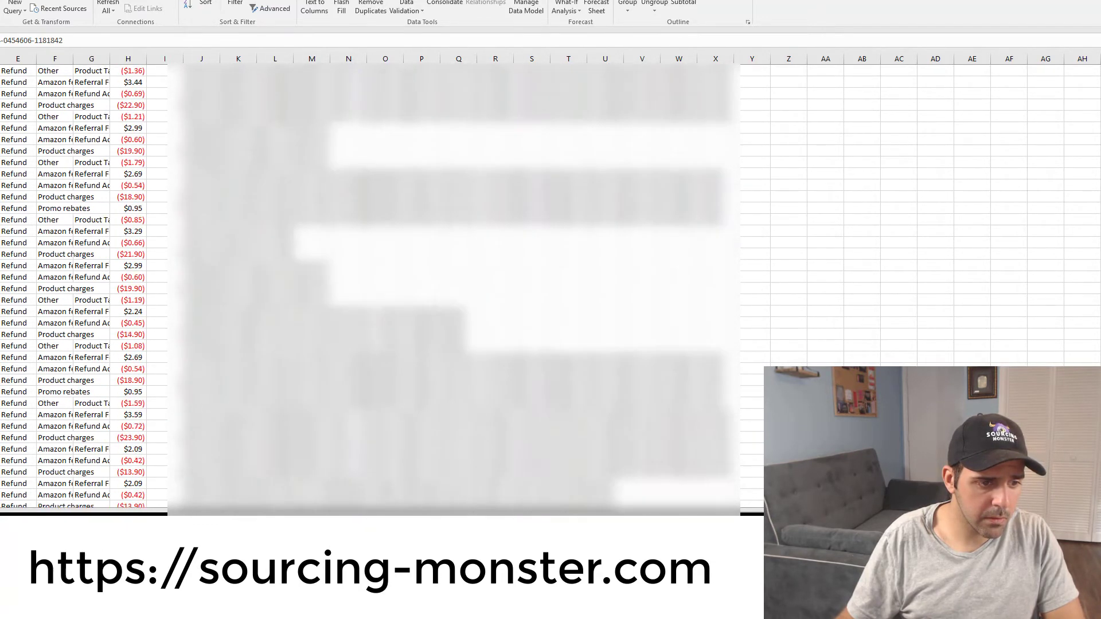
{"action": "scroll", "coordinate": [367, 287], "scroll_direction": "down", "scroll_amount": 12}
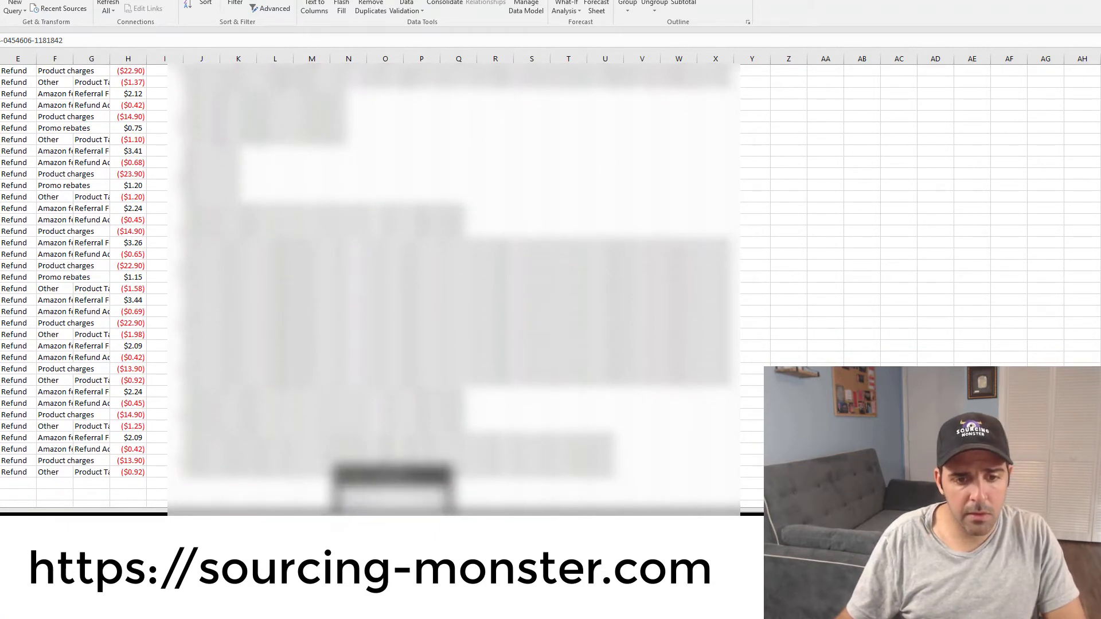
{"action": "left_click", "coordinate": [389, 544]}
Duplicate the Refunds Reimbursements sheet
{"action": "key", "text": "ctrl+Tab"}
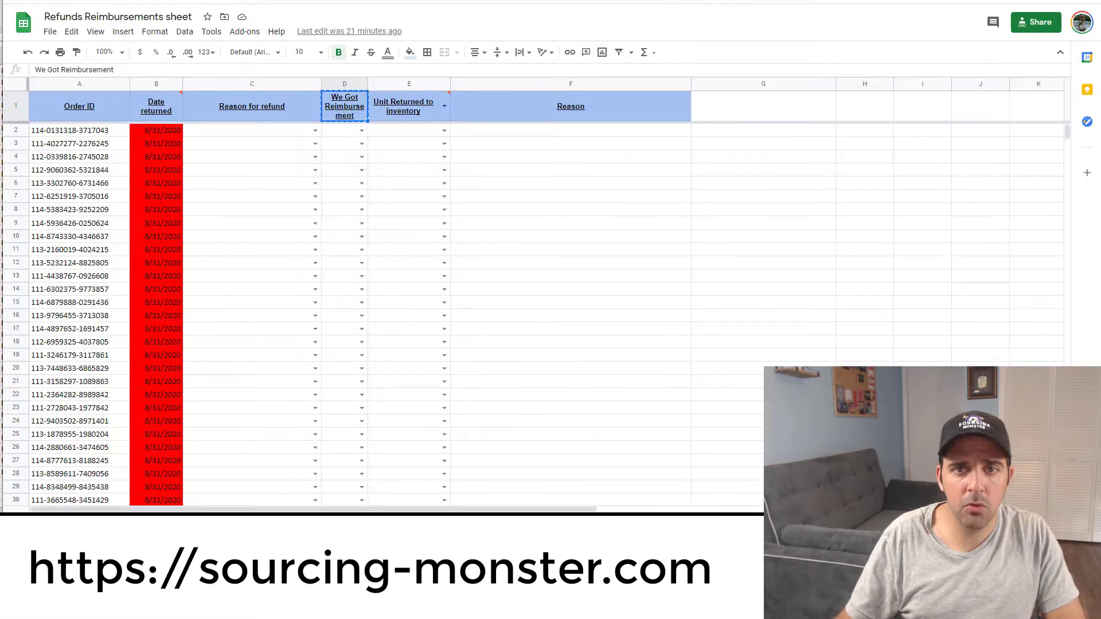
{"action": "left_click", "coordinate": [456, 208]}
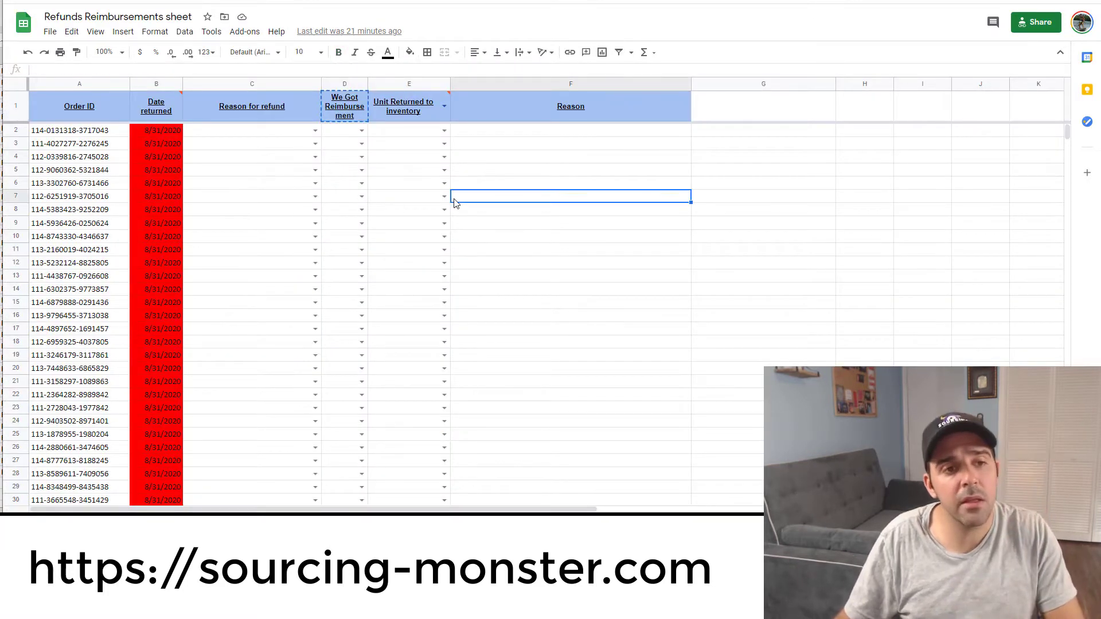
{"action": "left_click", "coordinate": [517, 224]}
{"action": "right_click", "coordinate": [123, 504]}
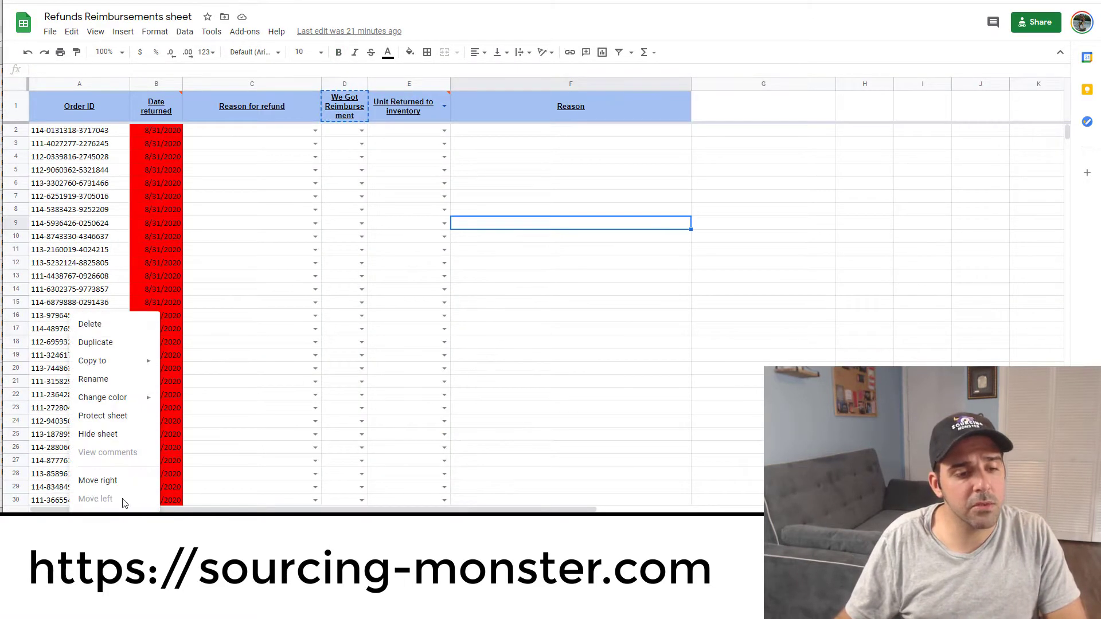
{"action": "left_click", "coordinate": [125, 337]}
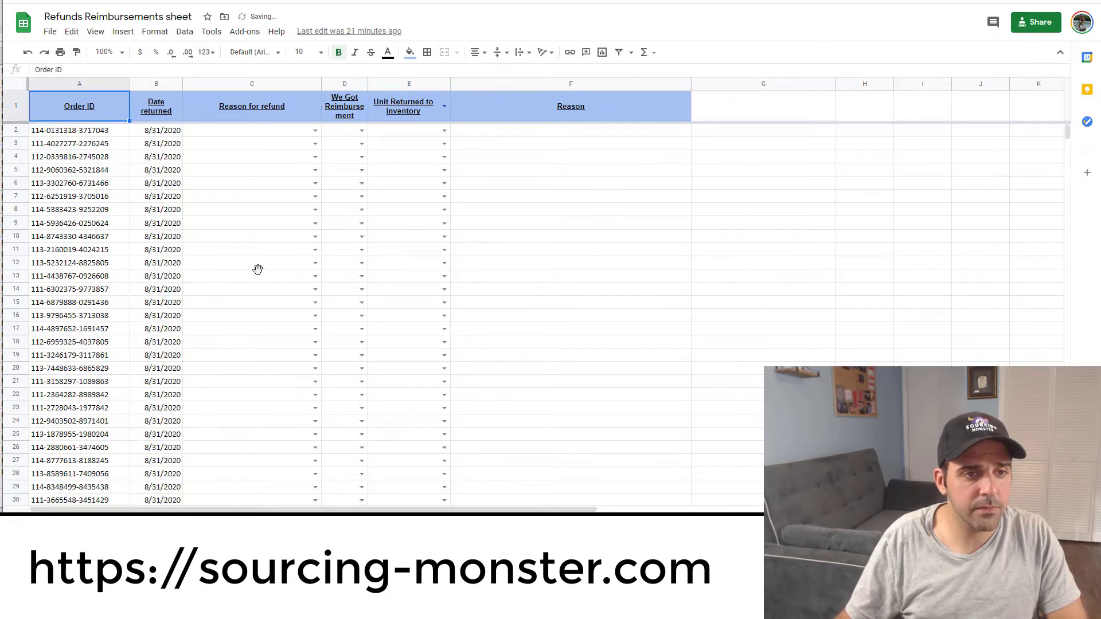
Clear the old orders from row 2 downward in the duplicated sheet
{"action": "left_click", "coordinate": [258, 271]}
{"action": "left_click", "coordinate": [17, 131]}
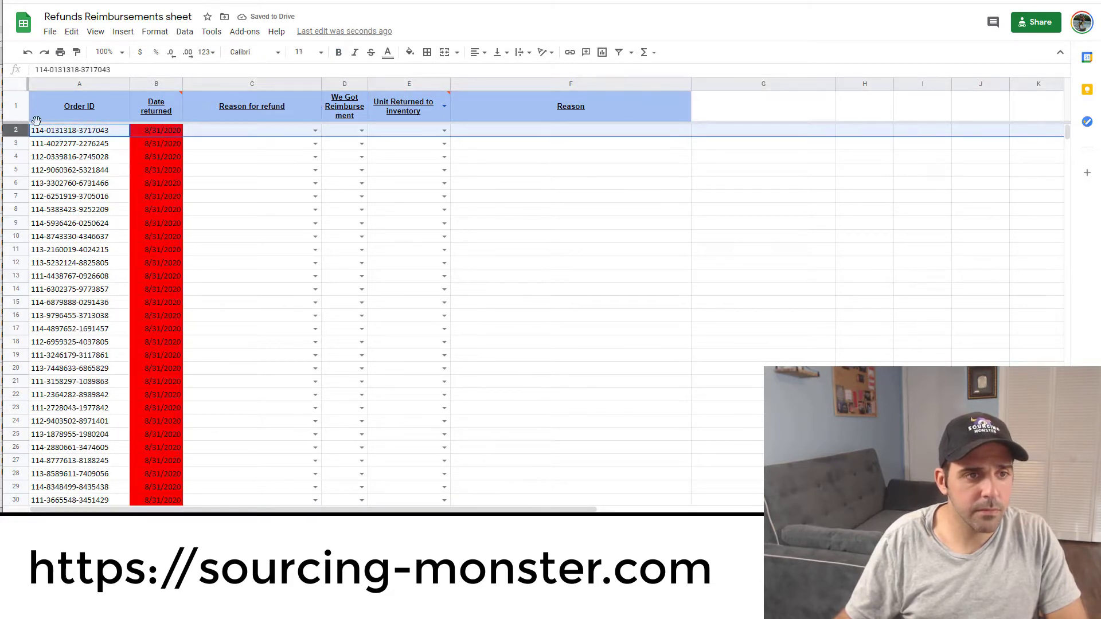
{"action": "left_click_drag", "start_coordinate": [20, 131], "coordinate": [109, 236]}
{"action": "scroll", "coordinate": [92, 218], "scroll_direction": "up", "scroll_amount": 6}
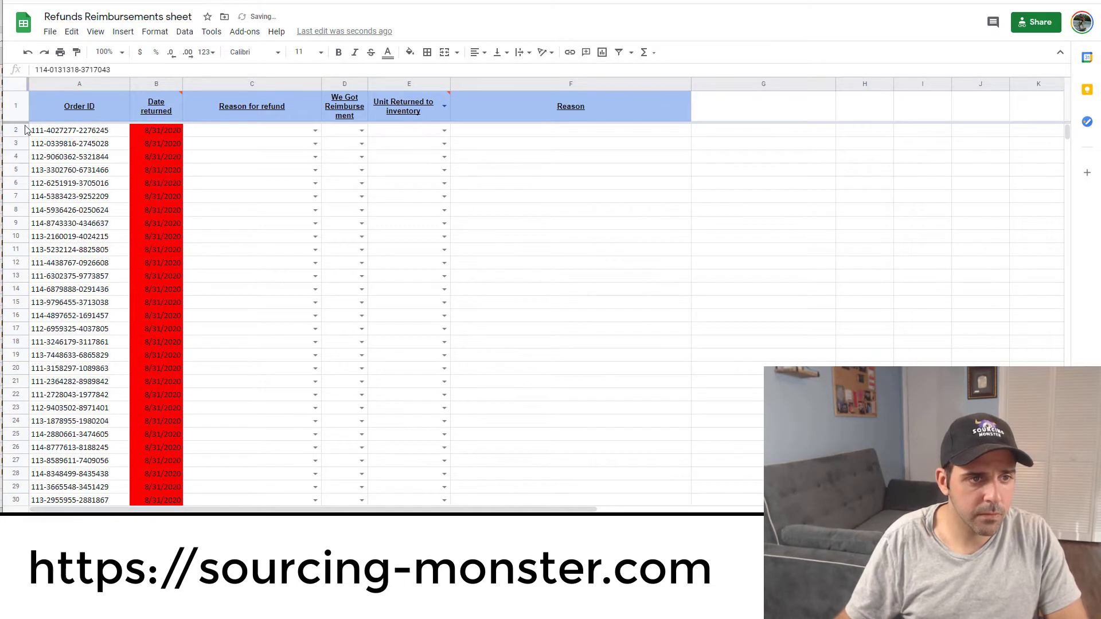
{"action": "left_click_drag", "start_coordinate": [25, 129], "coordinate": [82, 324]}
{"action": "key", "text": "Delete"}
{"action": "scroll", "coordinate": [263, 312], "scroll_direction": "up", "scroll_amount": 4}
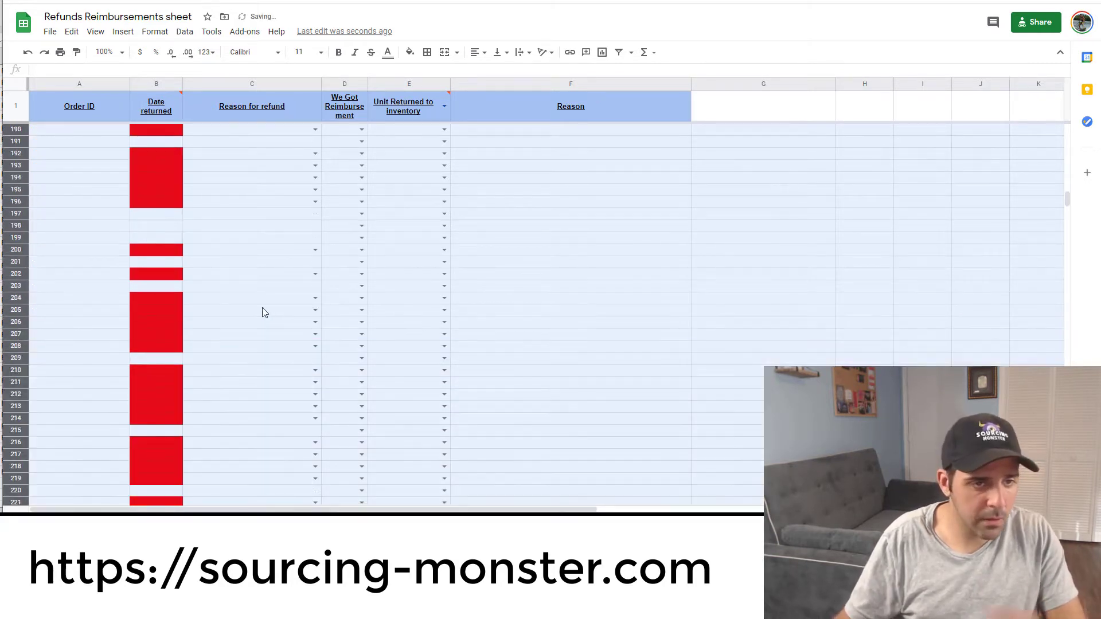
{"action": "scroll", "coordinate": [262, 307], "scroll_direction": "up", "scroll_amount": 5}
{"action": "left_click_drag", "start_coordinate": [1065, 185], "coordinate": [1064, 128]}
{"action": "left_click", "coordinate": [975, 209]}
{"action": "left_click", "coordinate": [73, 129]}
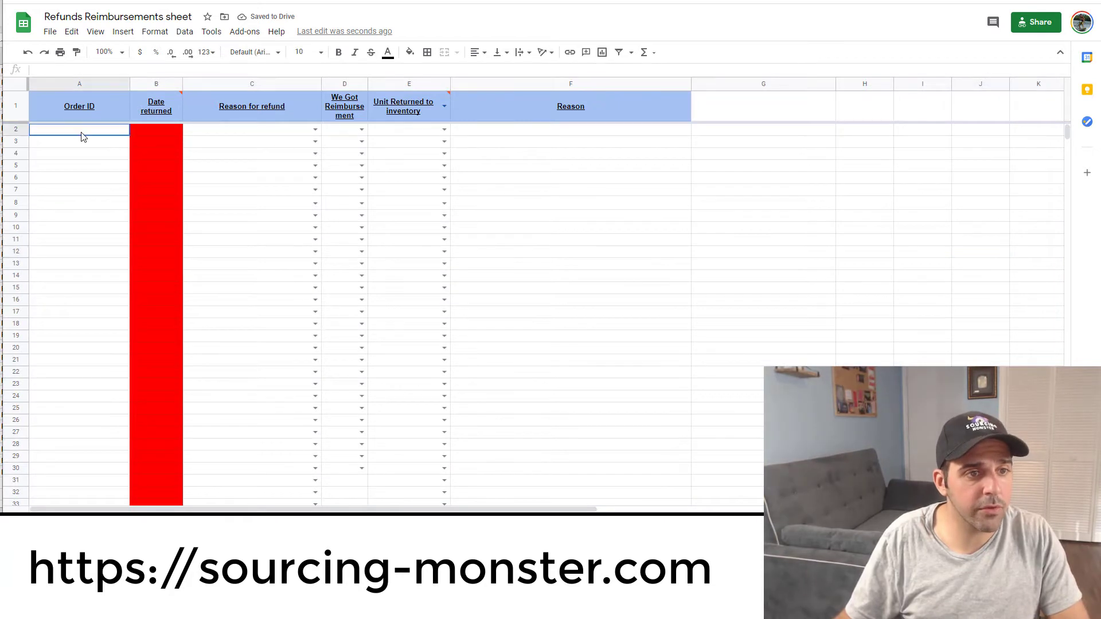
{"action": "key", "text": "ctrl+v"}
{"action": "left_click", "coordinate": [62, 202]}
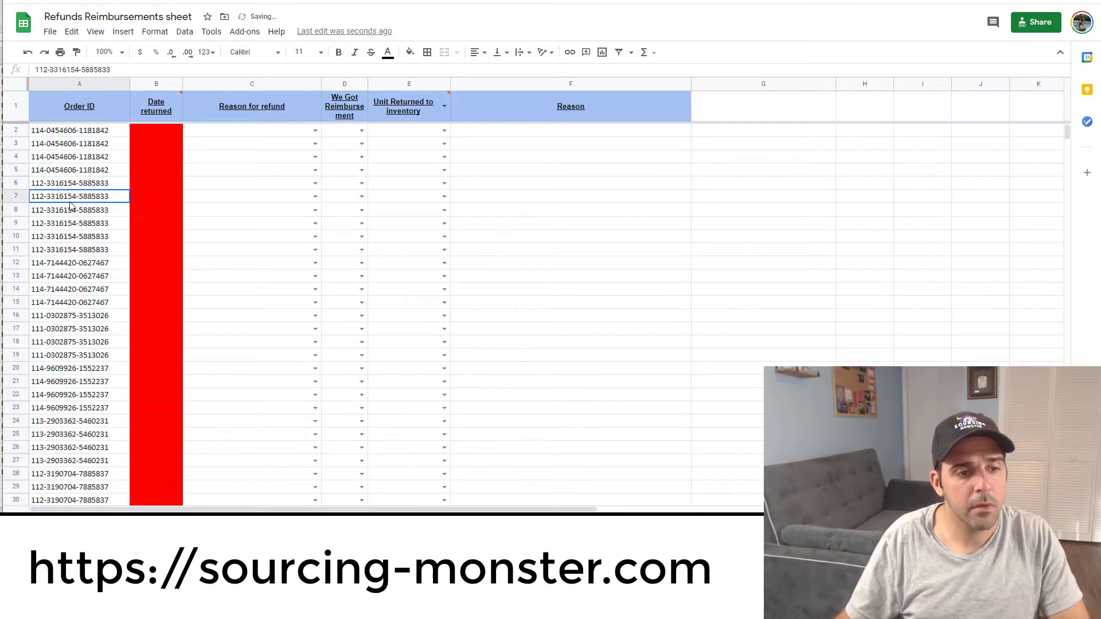
{"action": "left_click_drag", "start_coordinate": [92, 170], "coordinate": [108, 138]}
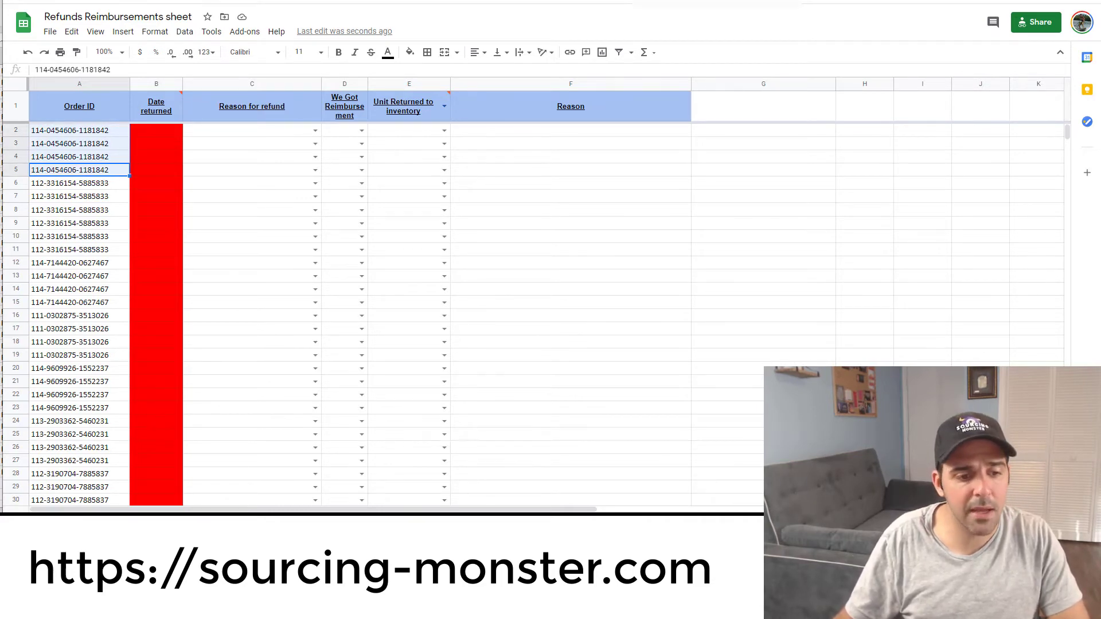
{"action": "key", "text": "alt+Tab"}
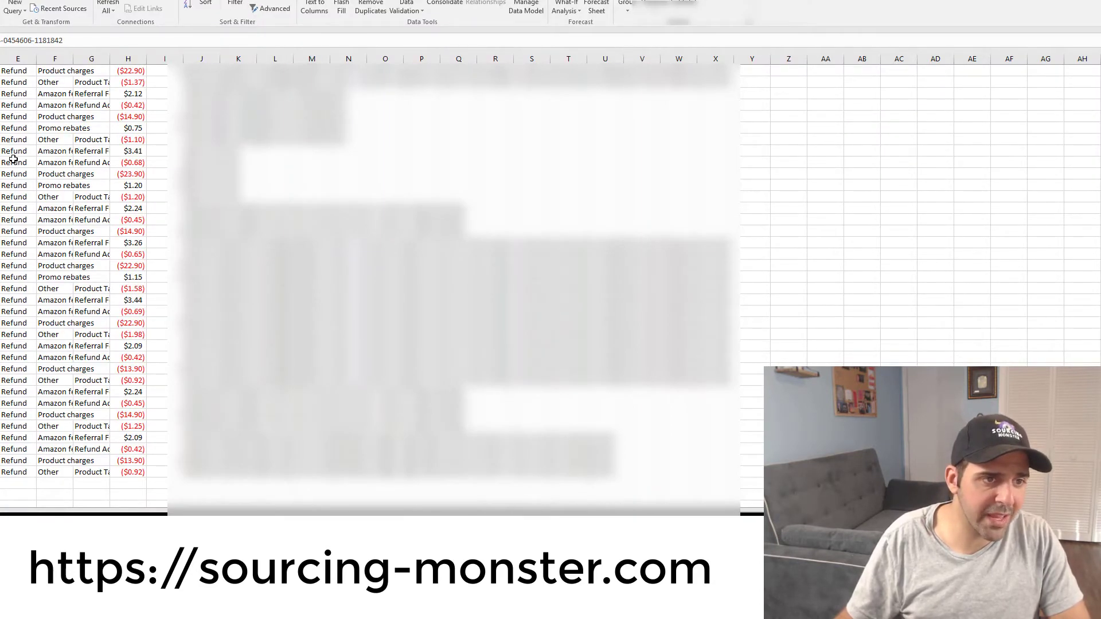
Check the order's ($23.90) charge, ($0.68) refund and $3.41 referral fee amounts
{"action": "left_click", "coordinate": [133, 174]}
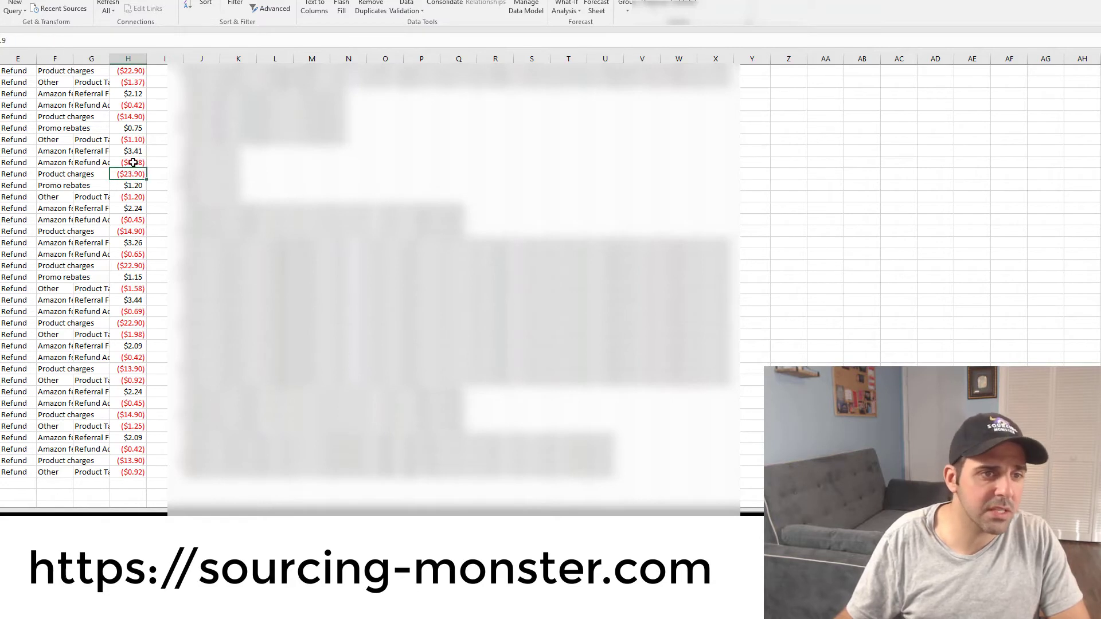
{"action": "left_click", "coordinate": [133, 163]}
{"action": "left_click", "coordinate": [134, 150]}
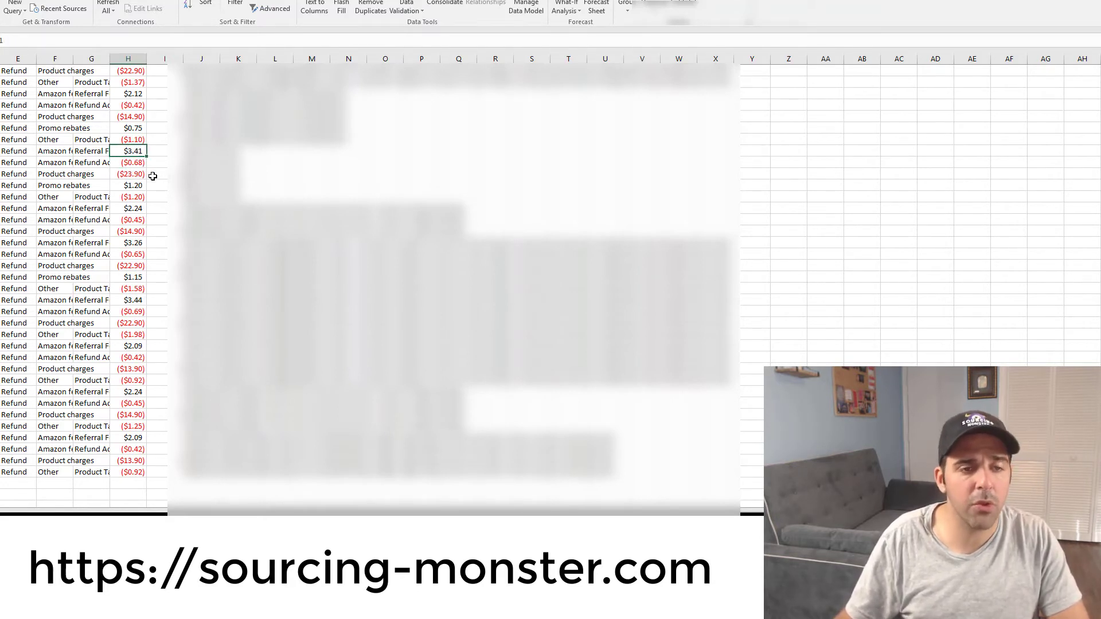
{"action": "key", "text": "alt+Tab"}
{"action": "key", "text": "alt+Tab"}
{"action": "key", "text": "alt+Tab"}
{"action": "key", "text": "Tab"}
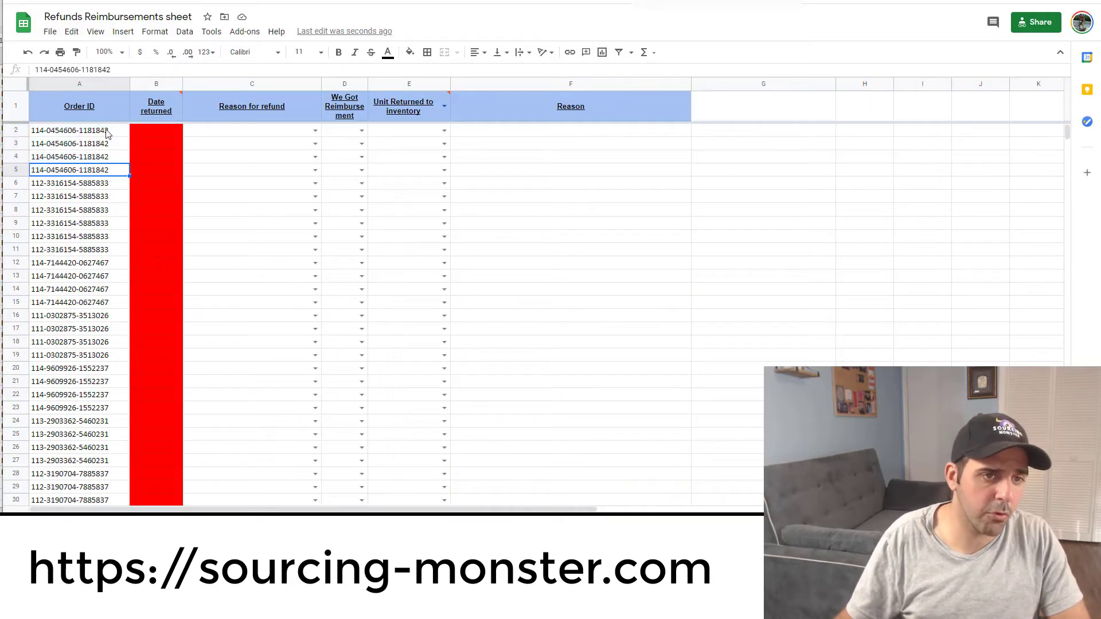
Run Data > Remove duplicates on column A so each order ID appears once
{"action": "left_click", "coordinate": [109, 134]}
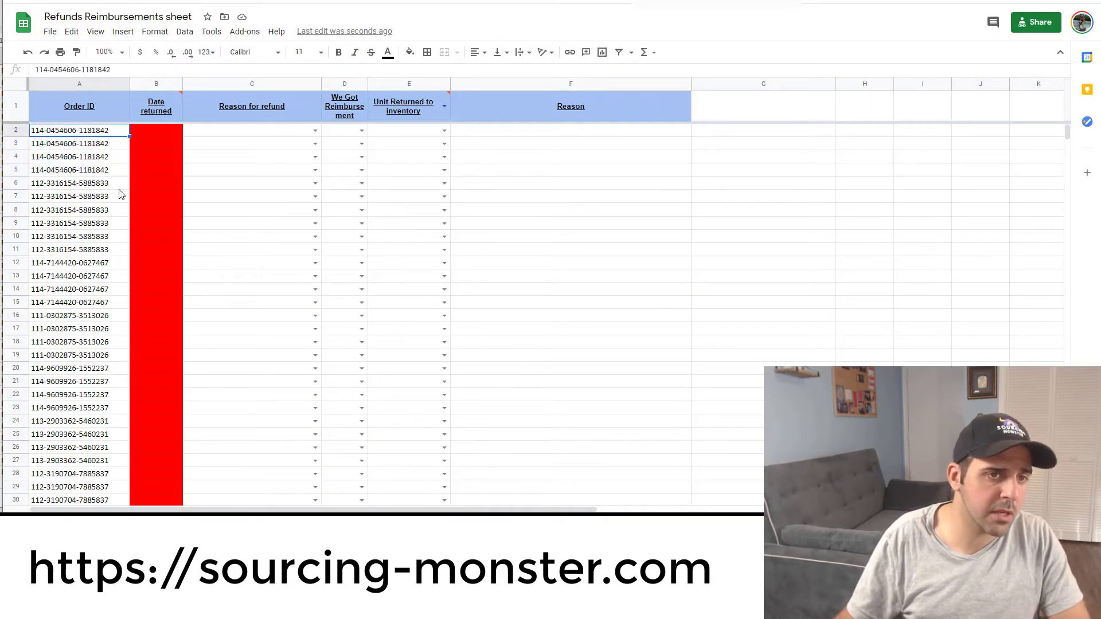
{"action": "left_click", "coordinate": [95, 88]}
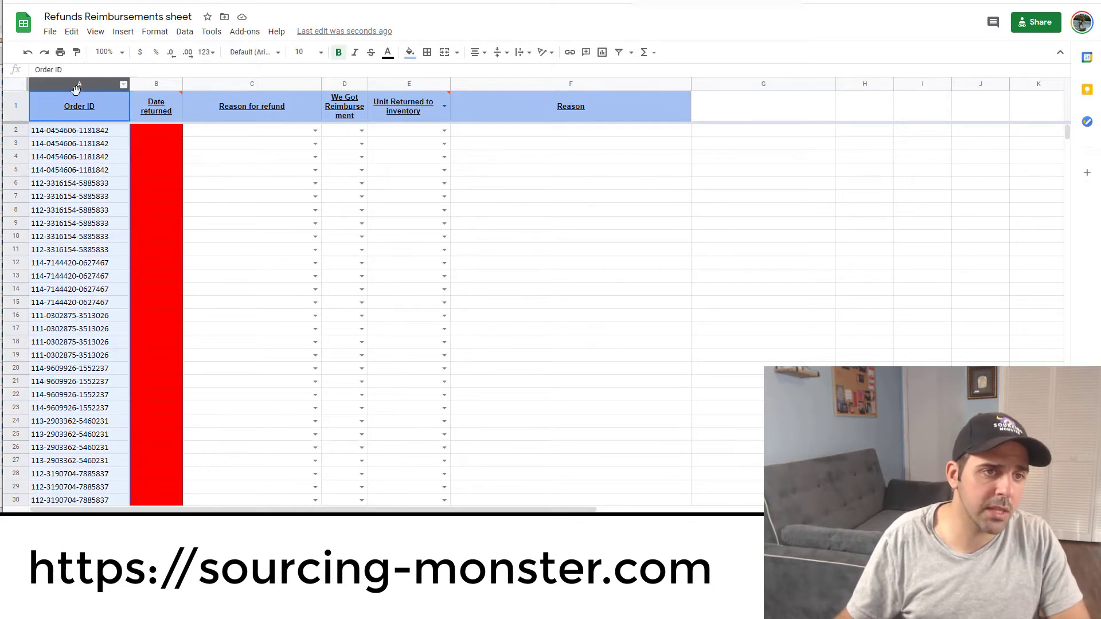
{"action": "left_click", "coordinate": [184, 32]}
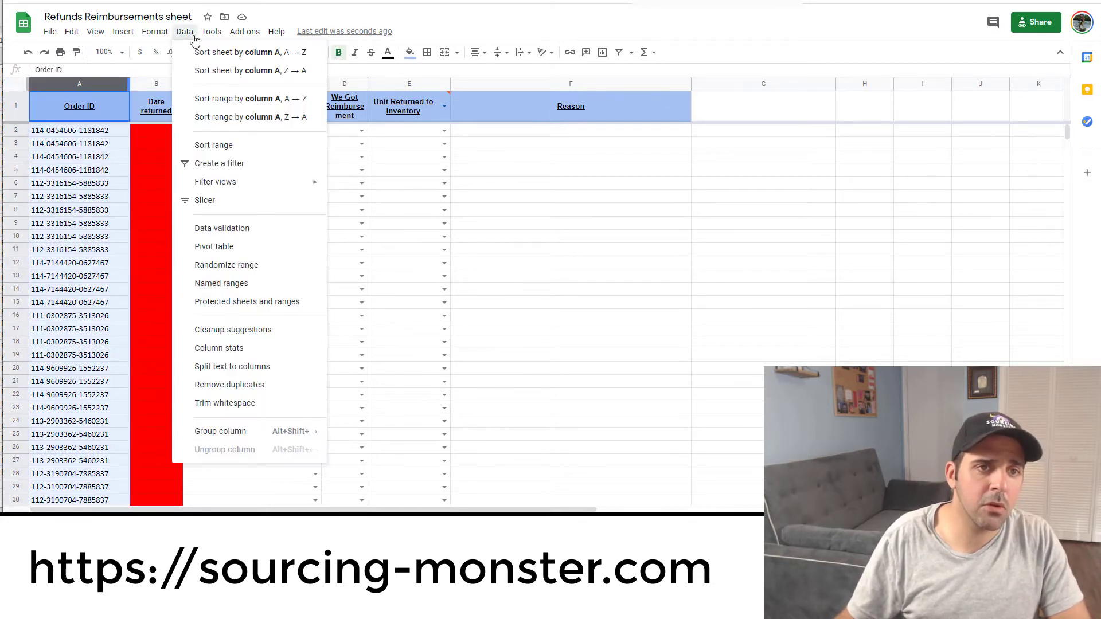
{"action": "left_click", "coordinate": [211, 388]}
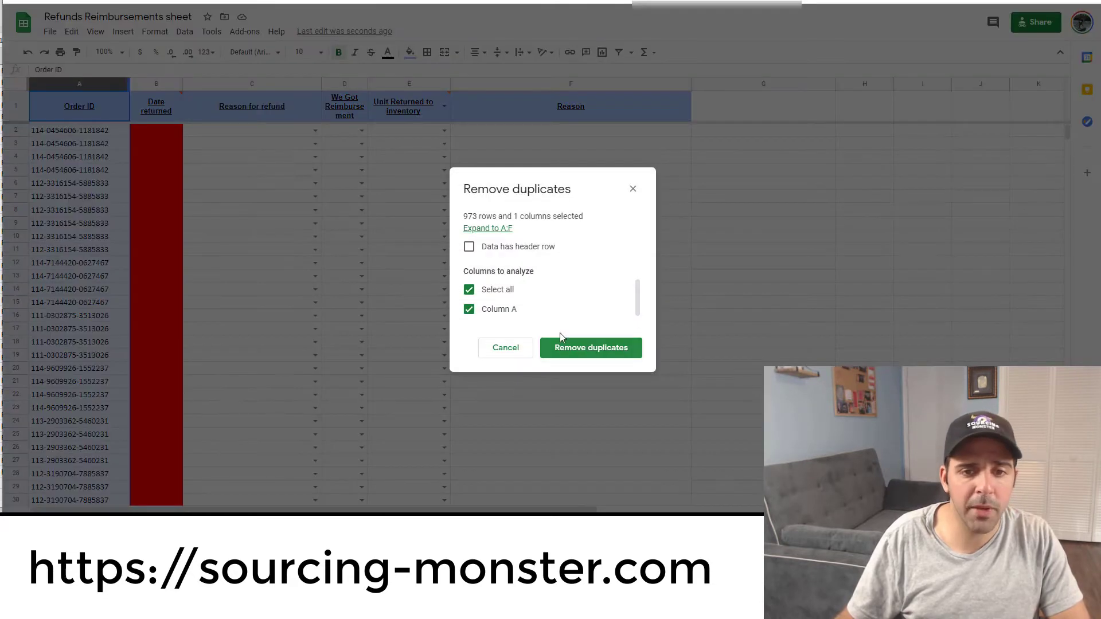
{"action": "left_click", "coordinate": [594, 351]}
{"action": "left_click", "coordinate": [678, 305]}
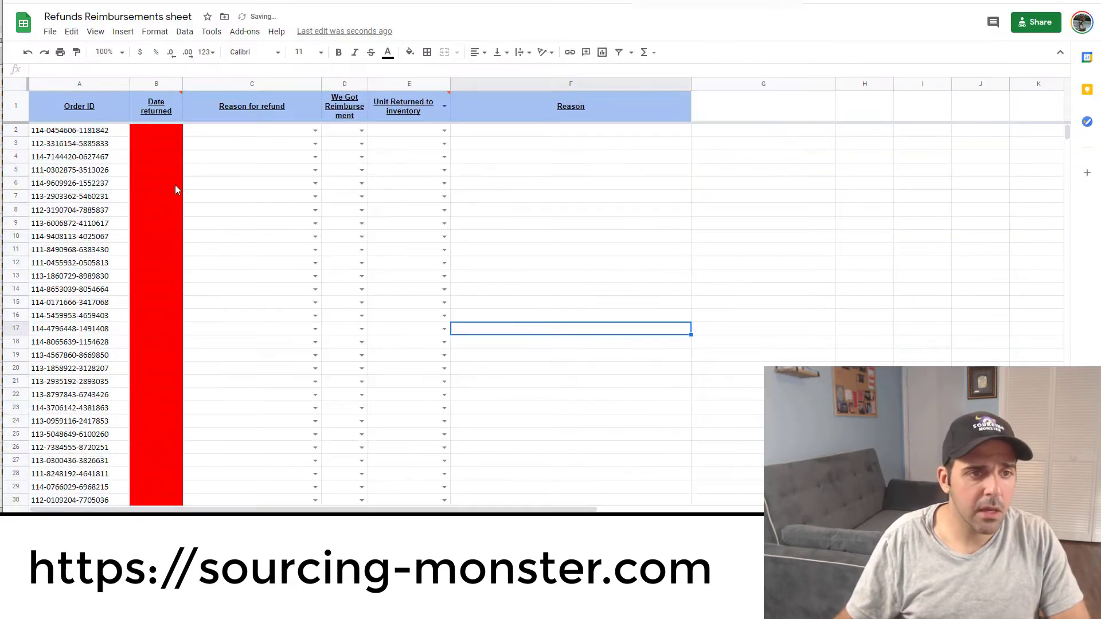
{"action": "left_click", "coordinate": [98, 426]}
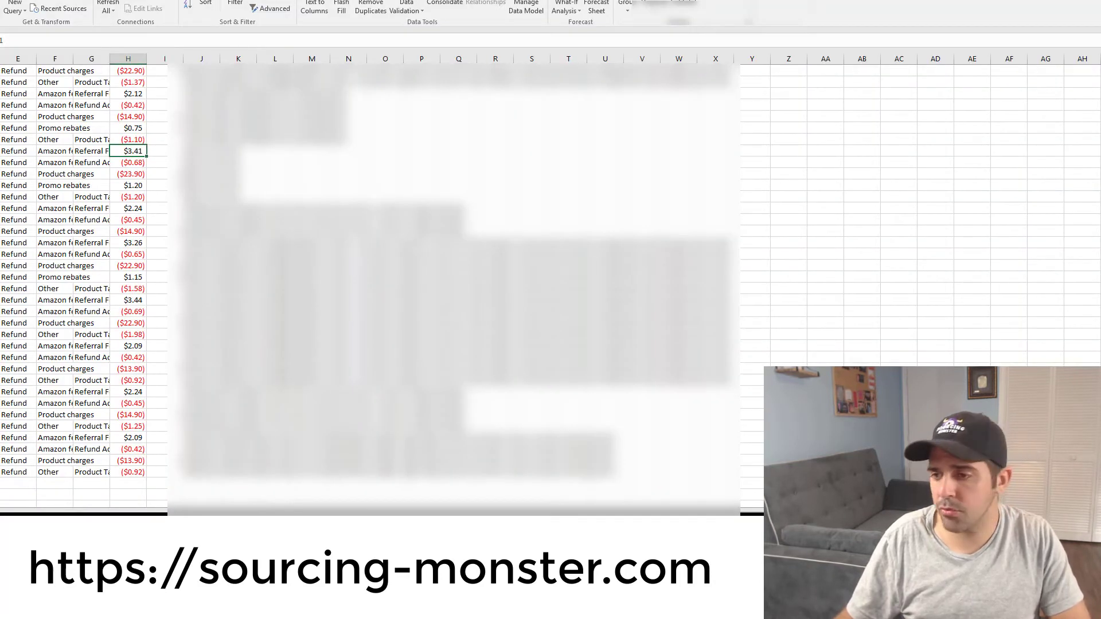
Return to the top of the report at the Date header and dismiss the warning
{"action": "scroll", "coordinate": [616, 172], "scroll_direction": "up", "scroll_amount": 20}
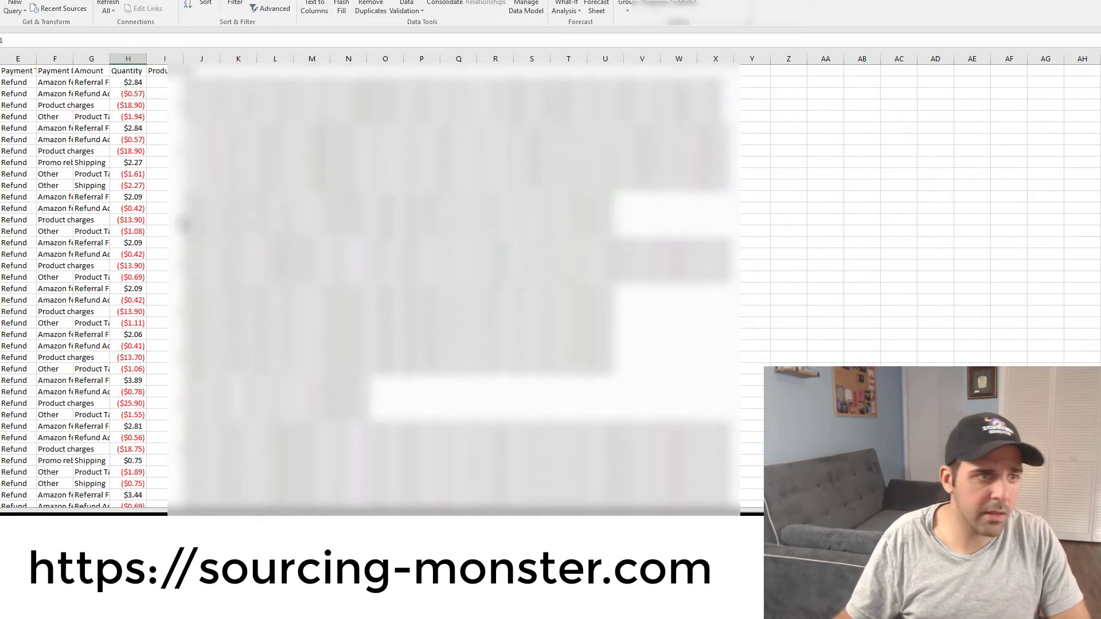
{"action": "left_click", "coordinate": [187, 228]}
{"action": "key", "text": "ctrl+Home"}
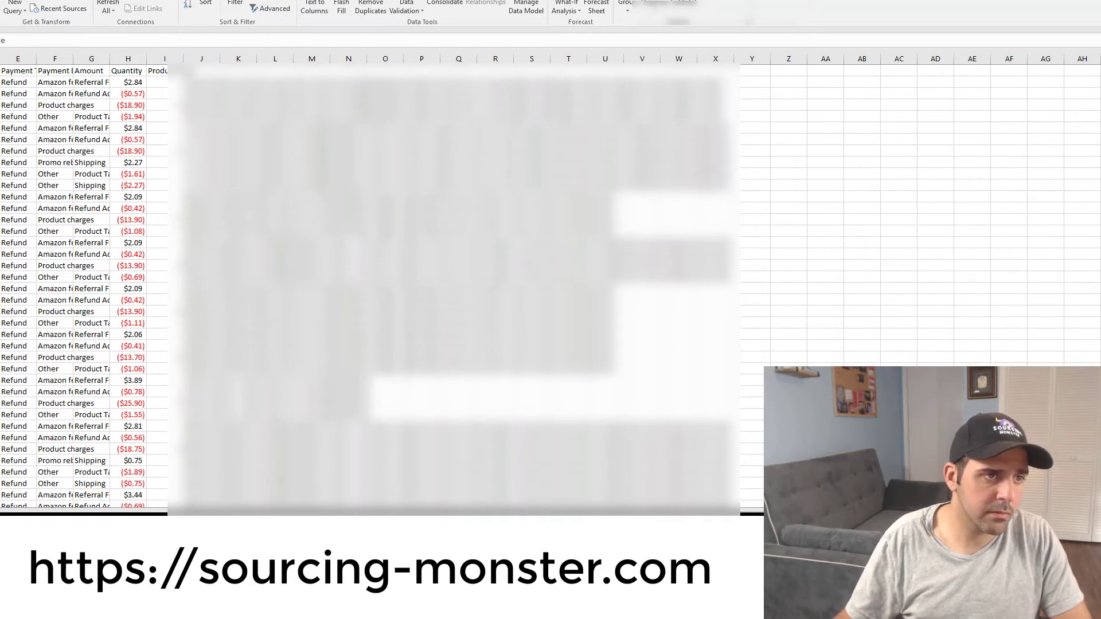
{"action": "left_click", "coordinate": [0, 70]}
{"action": "left_click", "coordinate": [0, 71], "text": "ctrl"}
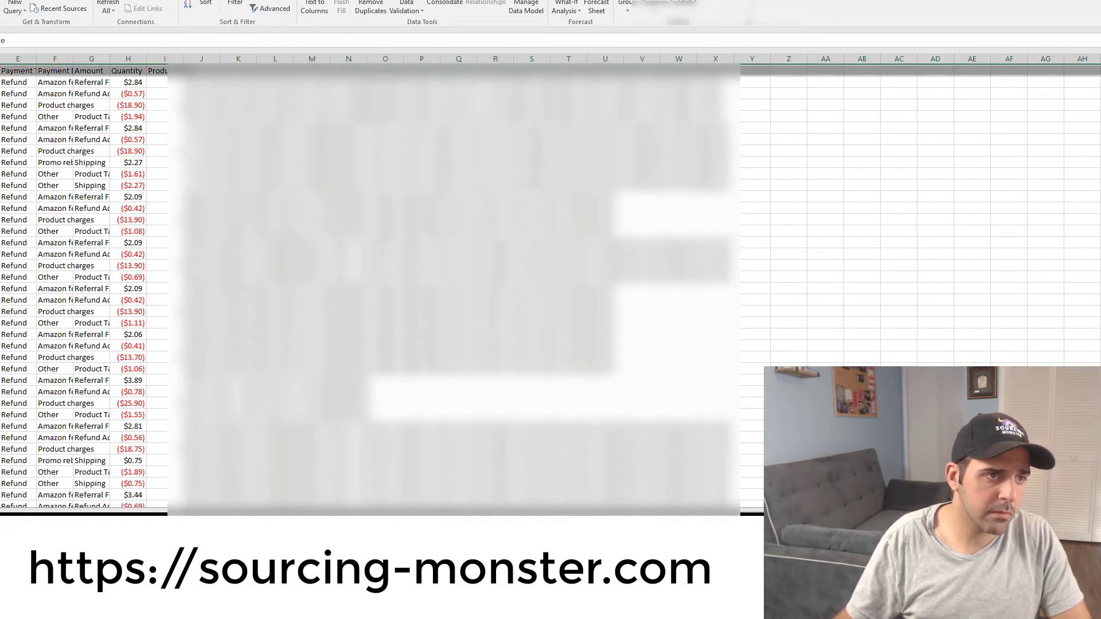
{"action": "left_click", "coordinate": [0, 70], "text": "ctrl"}
{"action": "left_click", "coordinate": [0, 82]}
{"action": "left_click", "coordinate": [0, 71]}
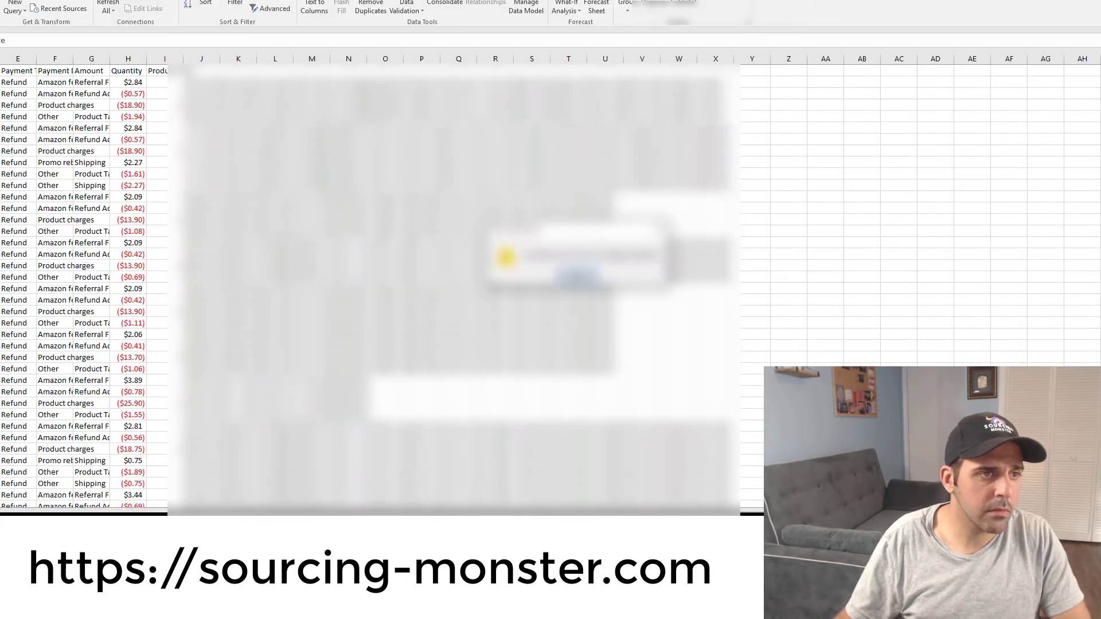
{"action": "left_click", "coordinate": [576, 278]}
{"action": "left_click", "coordinate": [573, 277]}
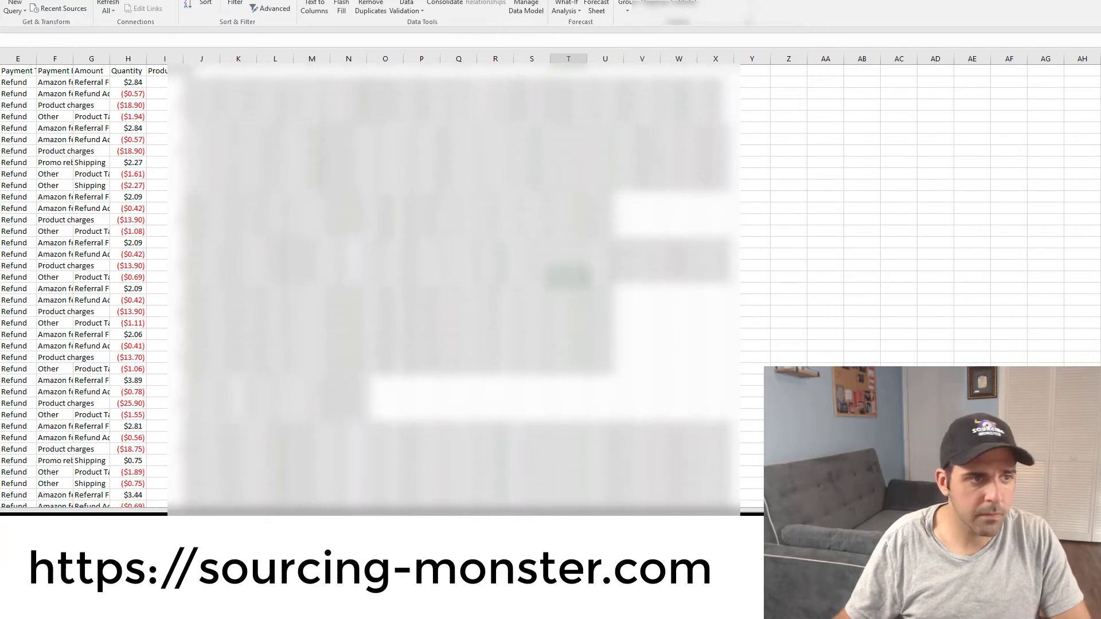
Select the refund rows from the first data row to the last and copy their dates
{"action": "left_click_drag", "start_coordinate": [0, 82], "coordinate": [0, 510]}
{"action": "key", "text": "shift+Down"}
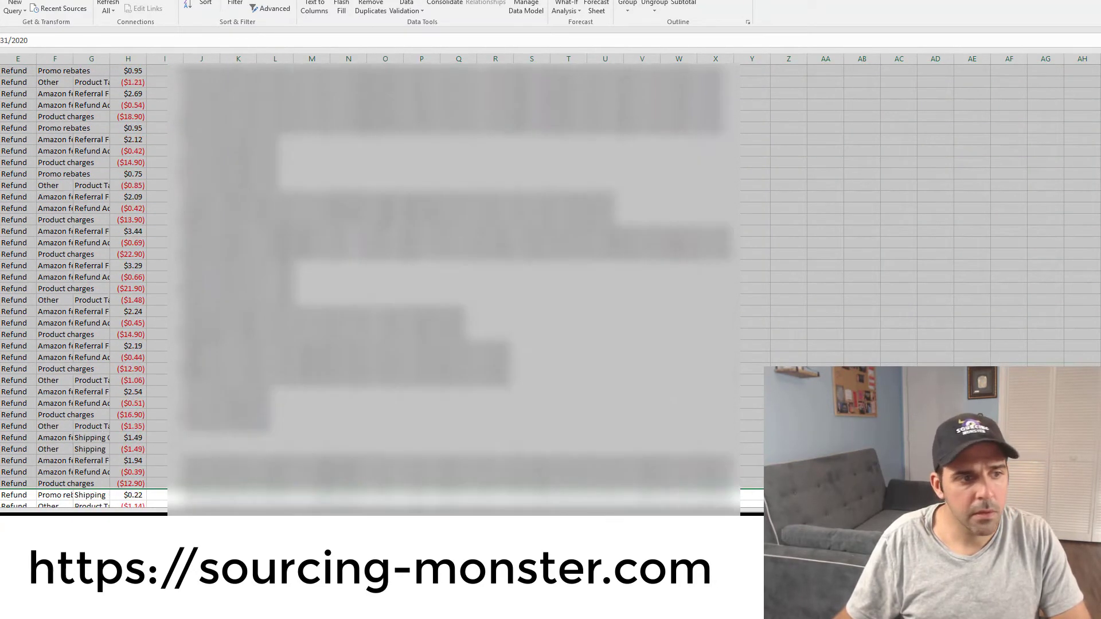
{"action": "key", "text": "shift+Down"}
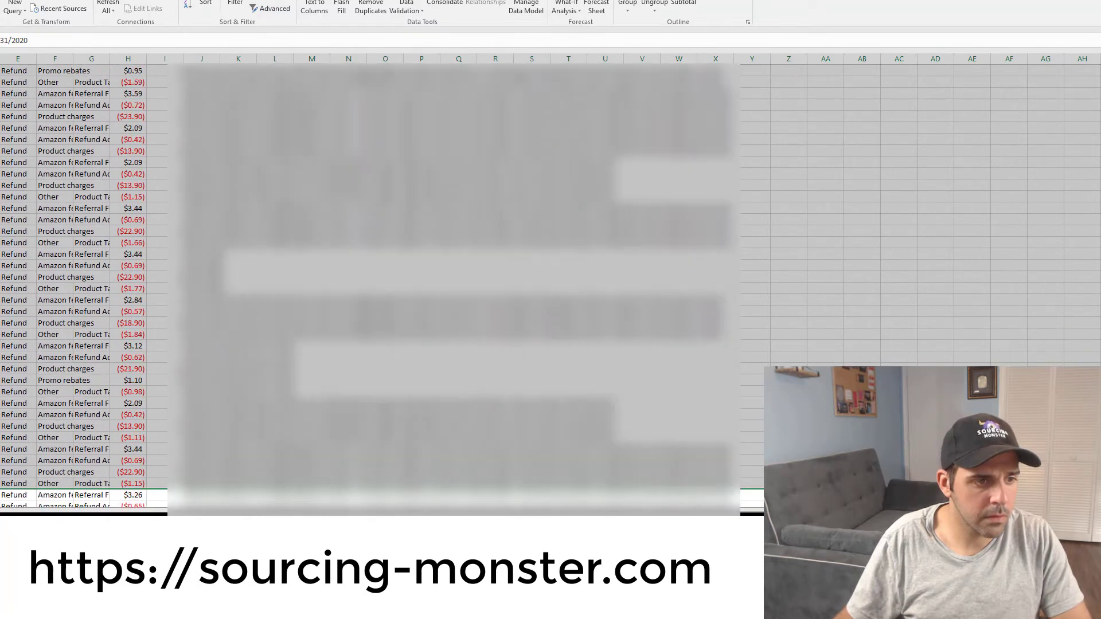
{"action": "key", "text": "shift+Down"}
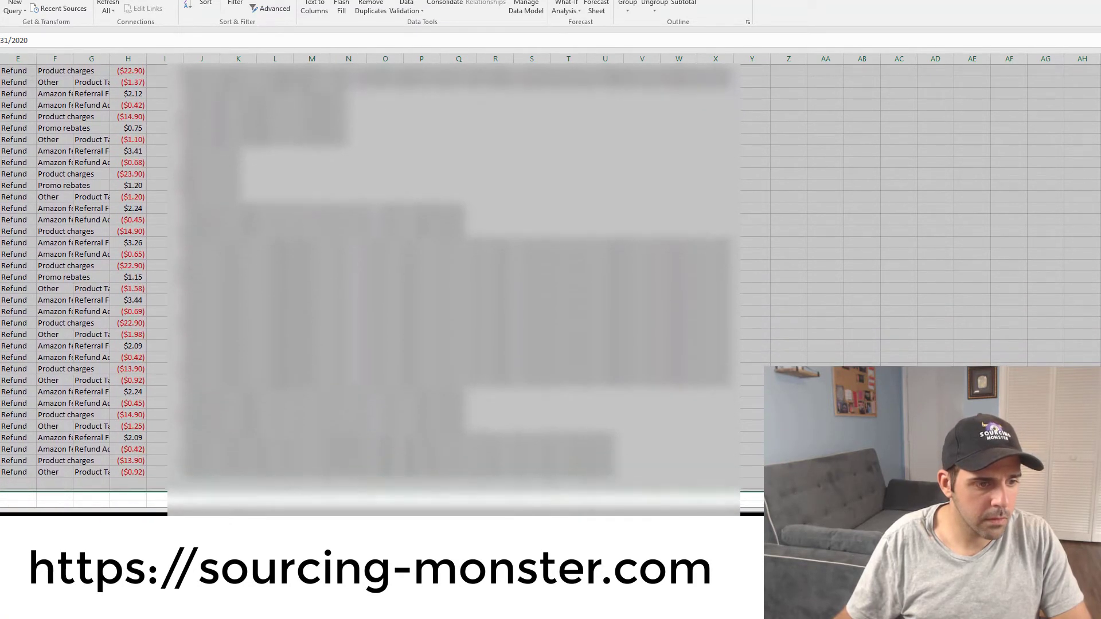
{"action": "left_click", "coordinate": [1, 472]}
{"action": "scroll", "coordinate": [453, 287], "scroll_direction": "up", "scroll_amount": 20}
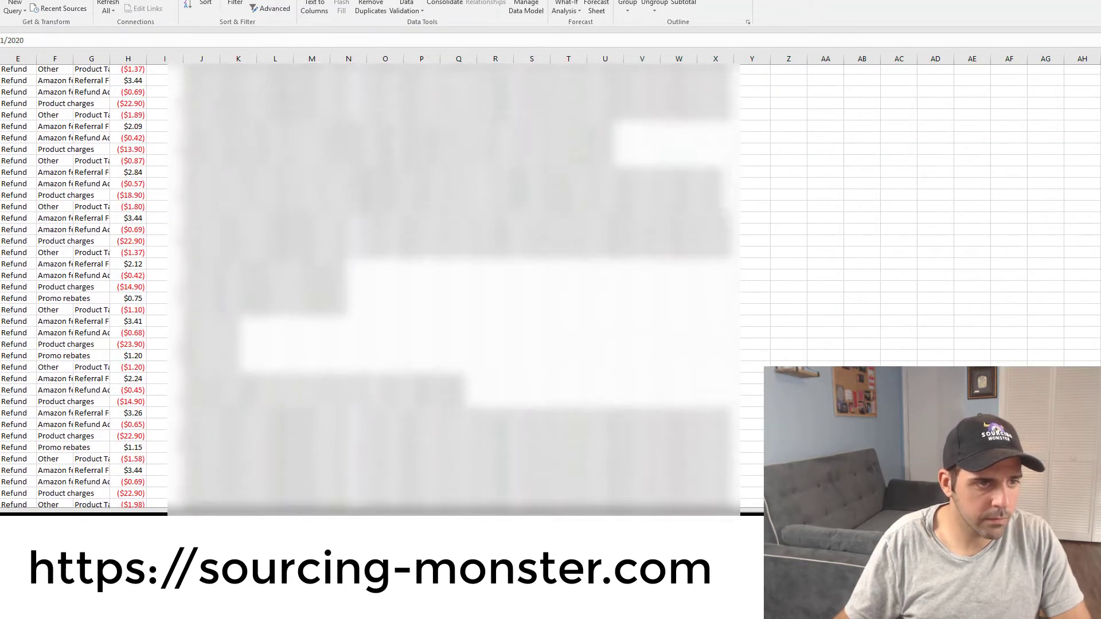
{"action": "scroll", "coordinate": [453, 287], "scroll_direction": "up", "scroll_amount": 20}
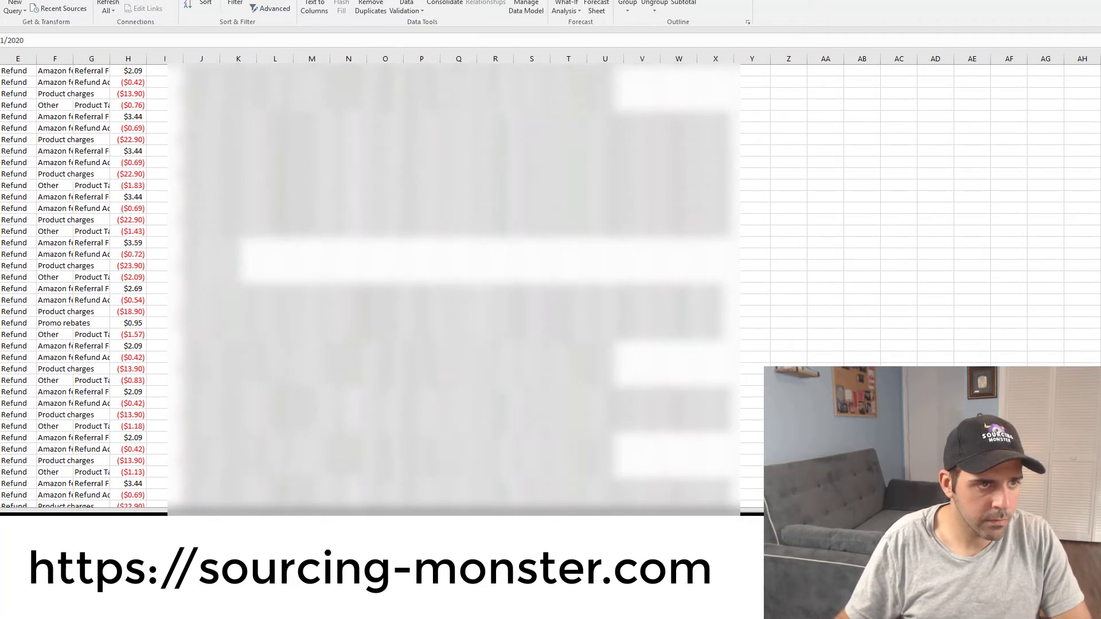
{"action": "scroll", "coordinate": [367, 286], "scroll_direction": "up", "scroll_amount": 10}
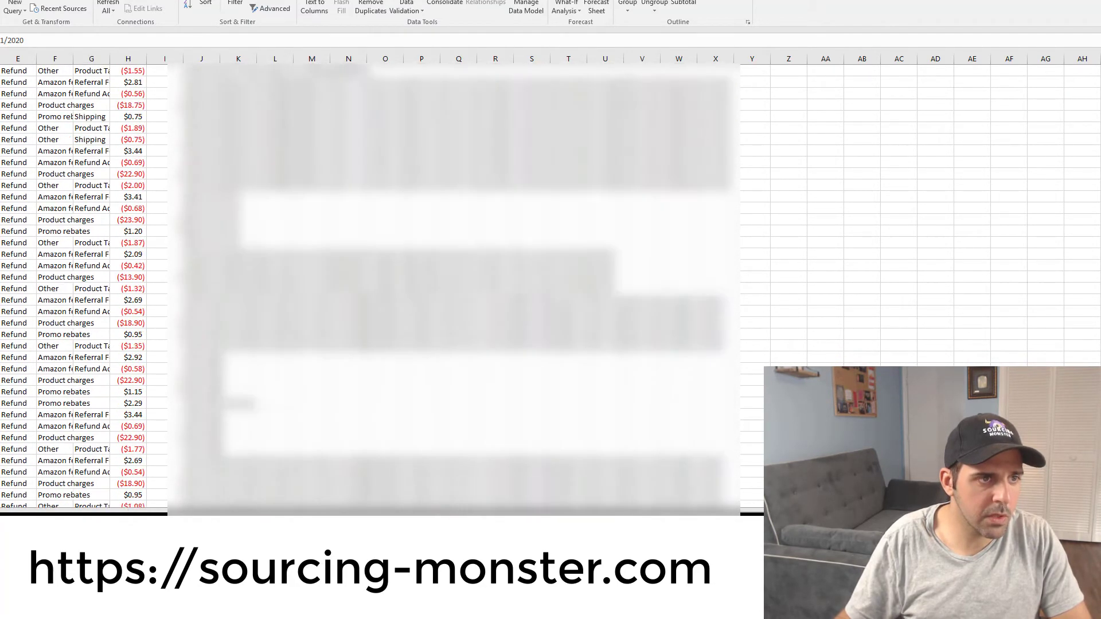
Paste the copied refund dates into the Date returned column starting at B2
{"action": "key", "text": "alt+Tab"}
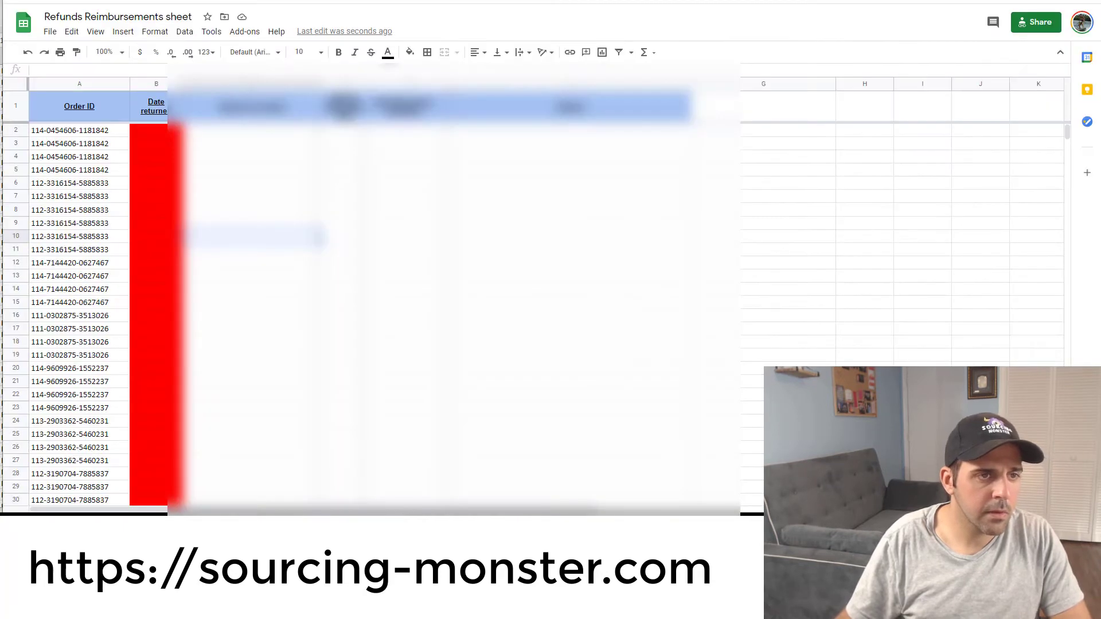
{"action": "left_click", "coordinate": [164, 133]}
{"action": "key", "text": "ctrl+v"}
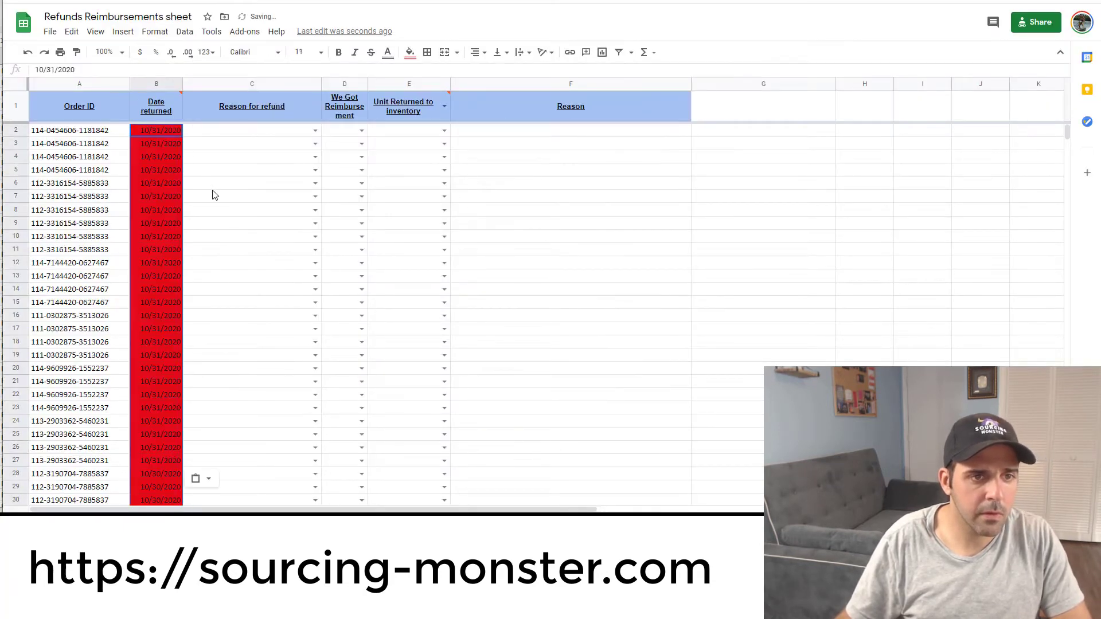
{"action": "left_click", "coordinate": [213, 187]}
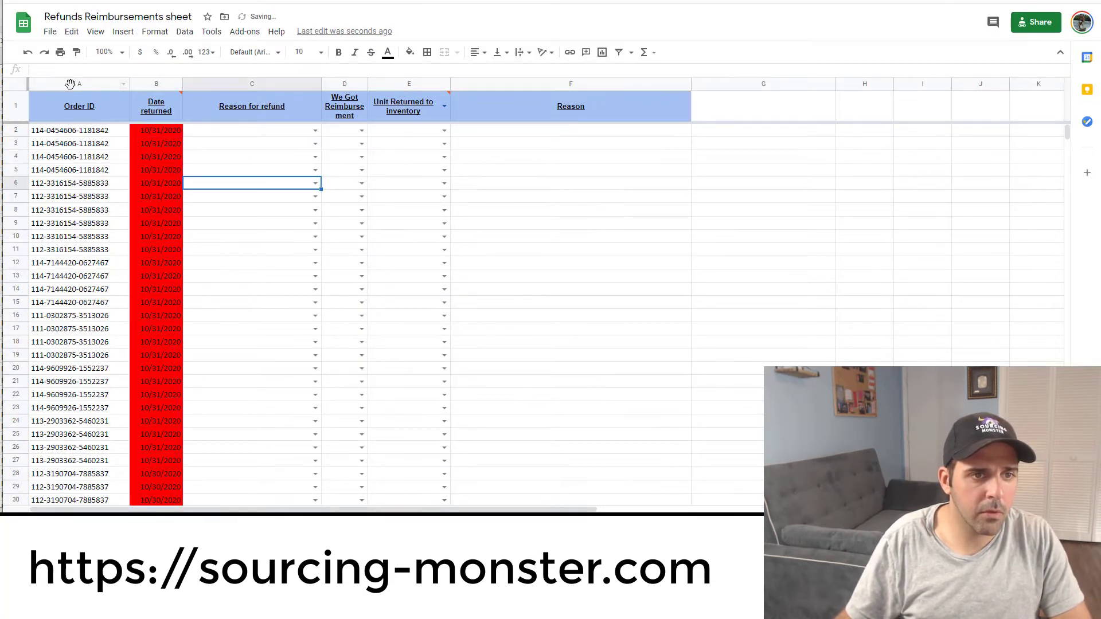
Remove duplicate order IDs in column A, deleting 712 rows and leaving 223 unique
{"action": "left_click_drag", "start_coordinate": [72, 84], "coordinate": [143, 84]}
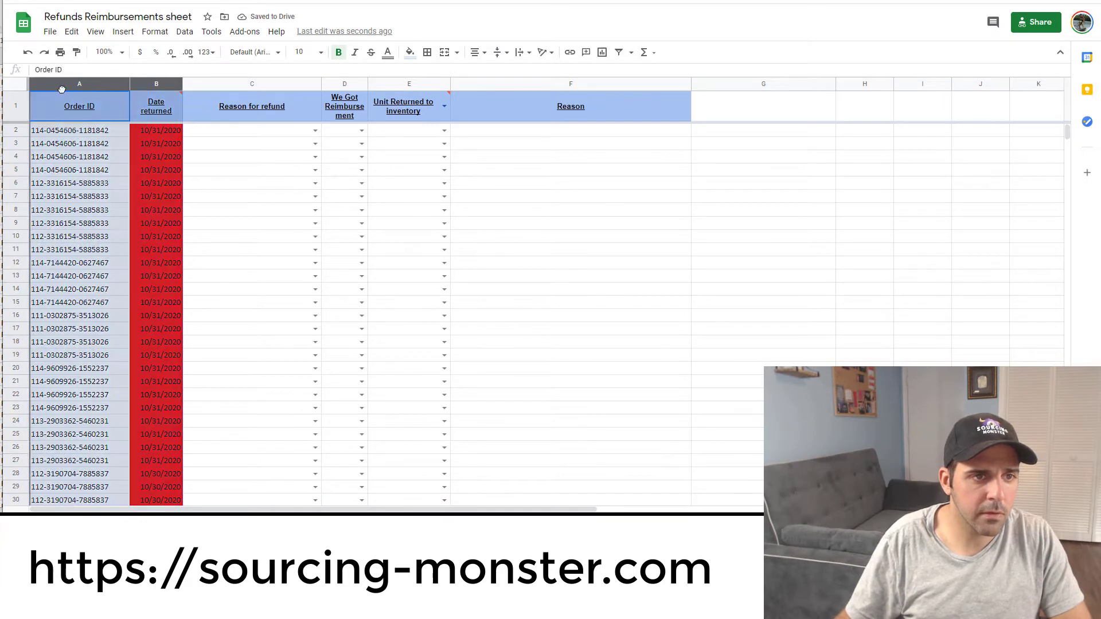
{"action": "left_click", "coordinate": [114, 170]}
{"action": "left_click", "coordinate": [90, 90]}
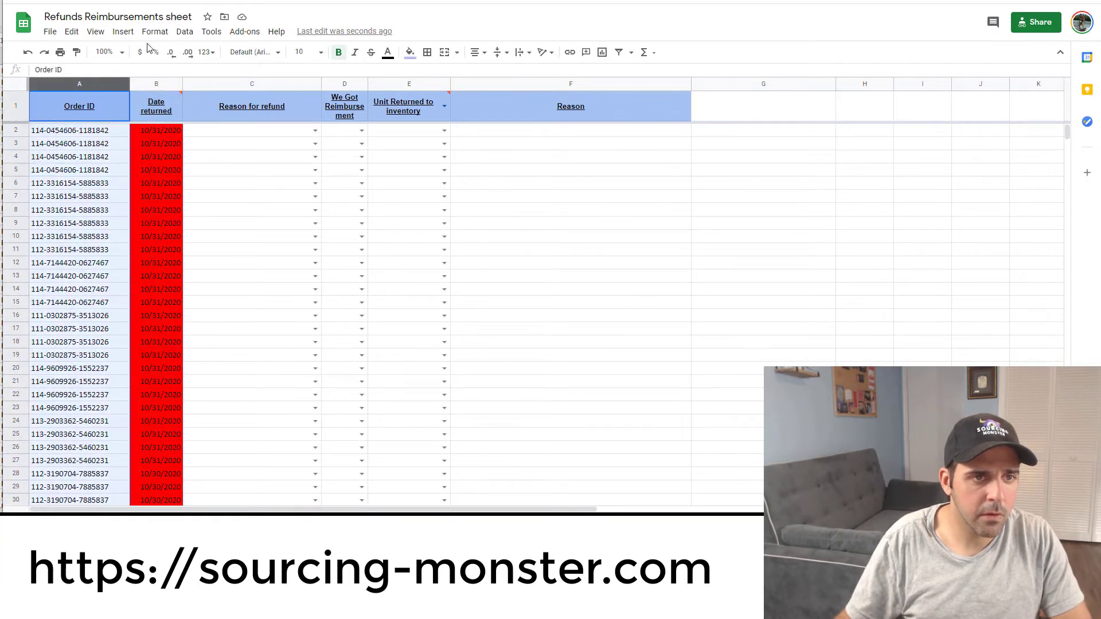
{"action": "left_click", "coordinate": [185, 32]}
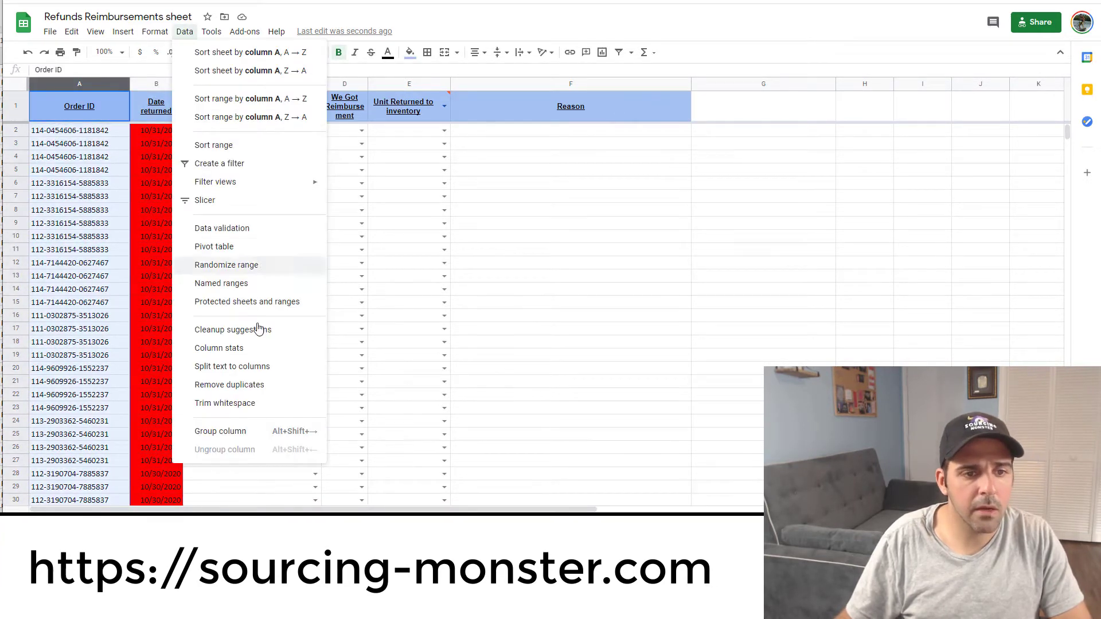
{"action": "left_click", "coordinate": [239, 386]}
{"action": "left_click", "coordinate": [591, 347]}
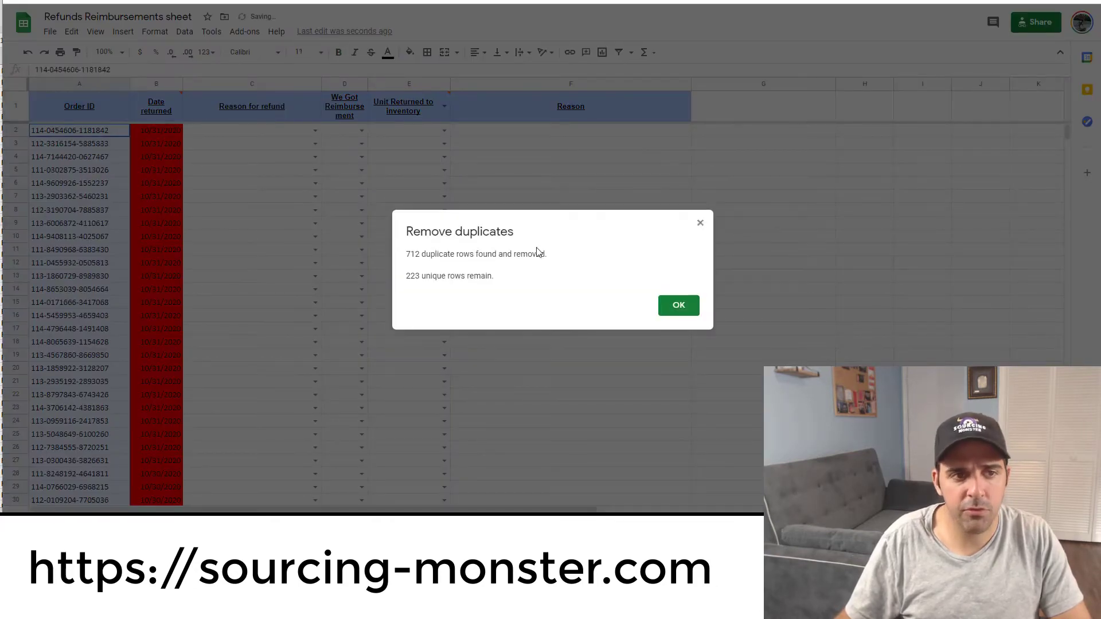
{"action": "left_click", "coordinate": [688, 305]}
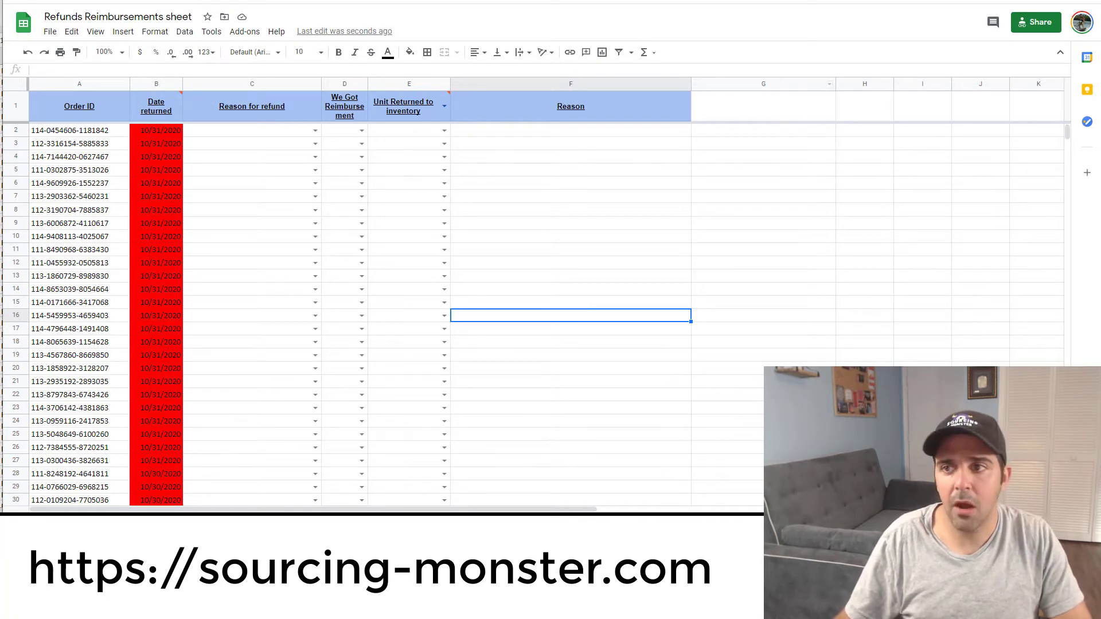
Inspect the Reason column cells and open C2's refund-reason dropdown to see the options
{"action": "left_click", "coordinate": [639, 111]}
{"action": "left_click", "coordinate": [638, 159]}
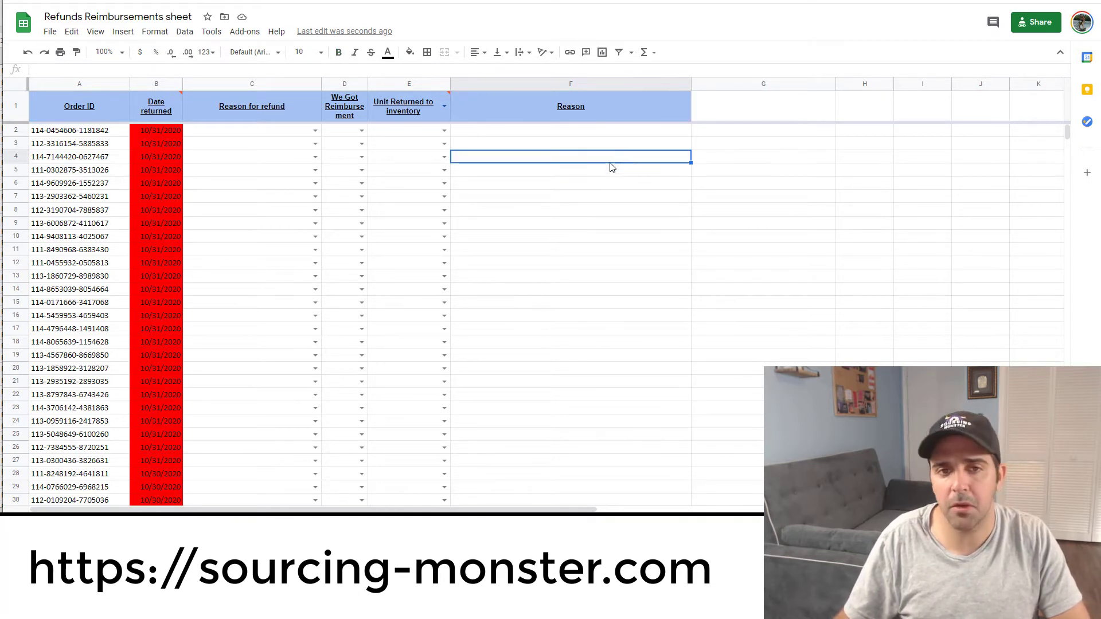
{"action": "left_click", "coordinate": [616, 188]}
{"action": "left_click", "coordinate": [531, 108]}
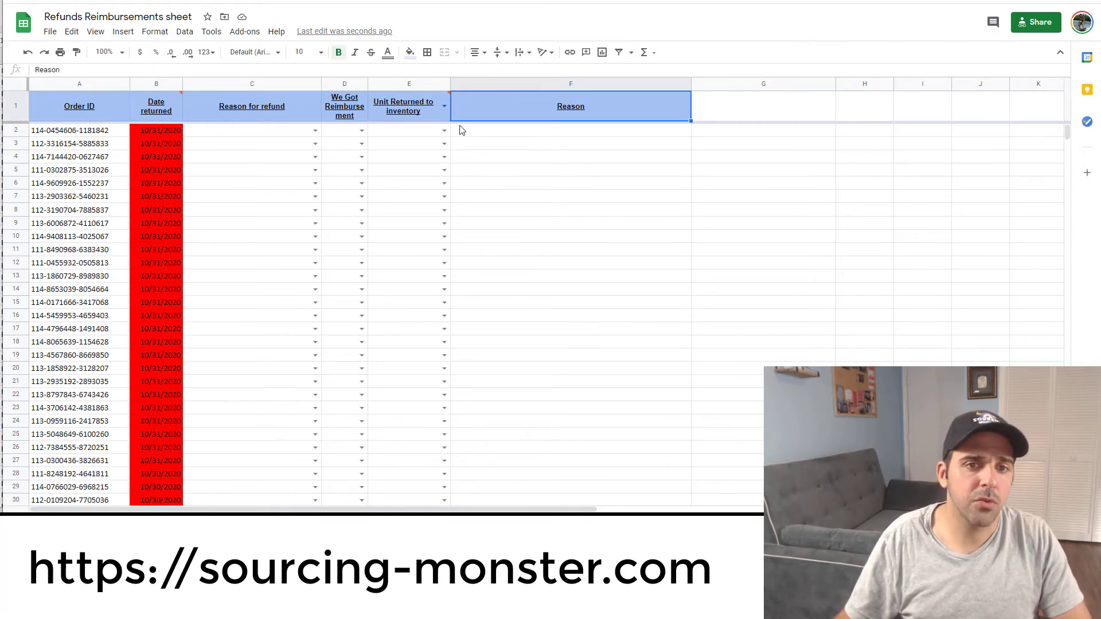
{"action": "left_click", "coordinate": [441, 112]}
{"action": "left_click", "coordinate": [298, 135]}
{"action": "left_click", "coordinate": [313, 133]}
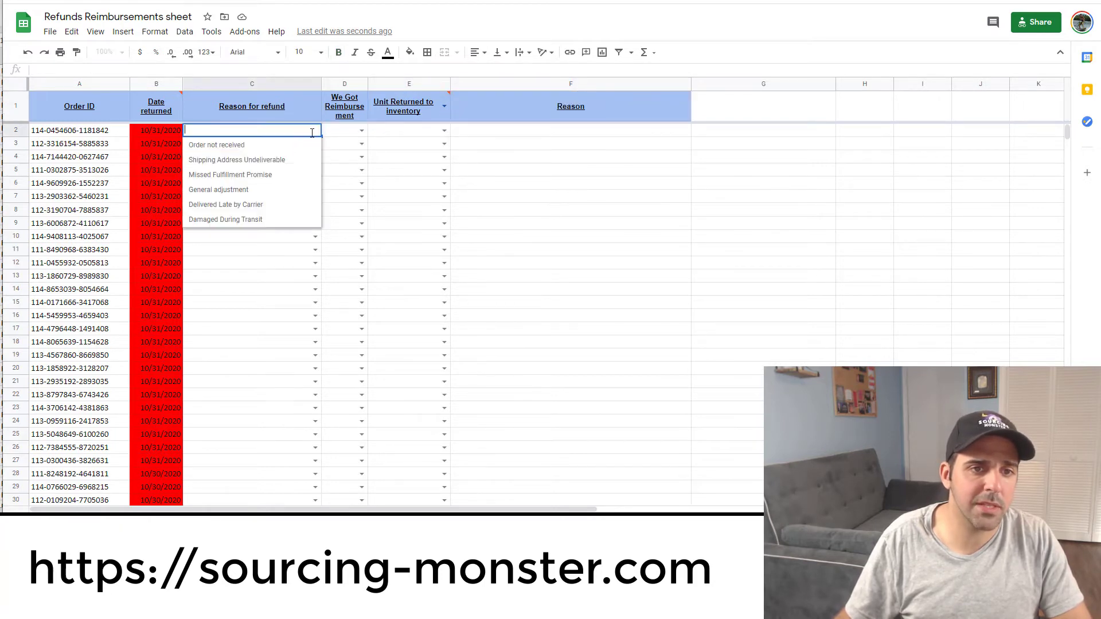
{"action": "left_click", "coordinate": [637, 226]}
{"action": "key", "text": "ctrl+Tab"}
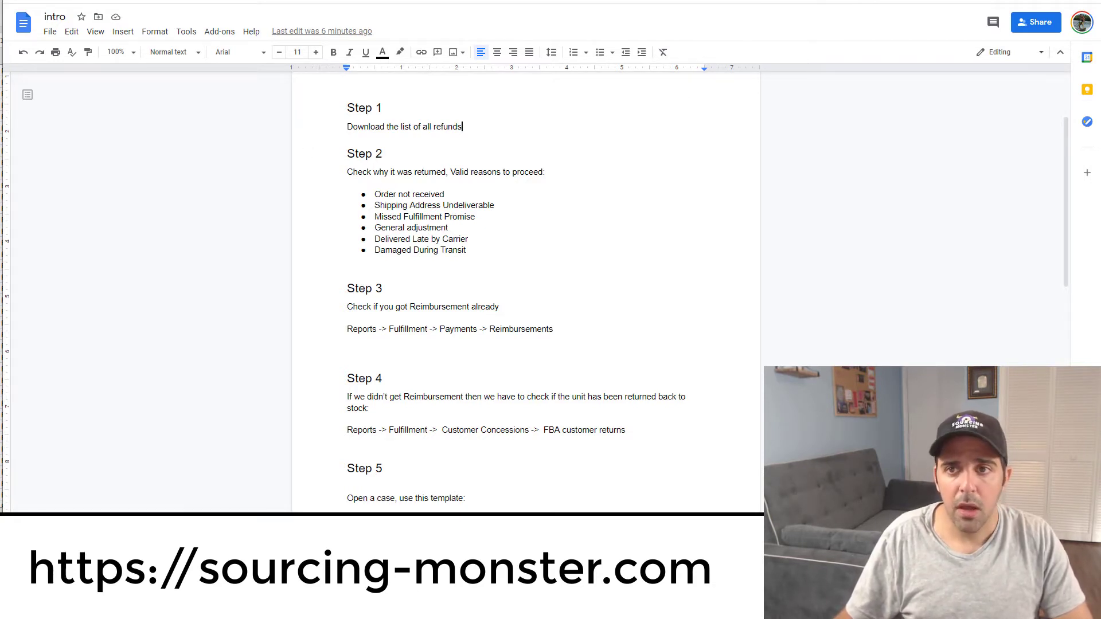
Return to the Refunds Reimbursements sheet and show C2's six refund-reason choices
{"action": "key", "text": "ctrl+shift+Tab"}
{"action": "left_click", "coordinate": [315, 131]}
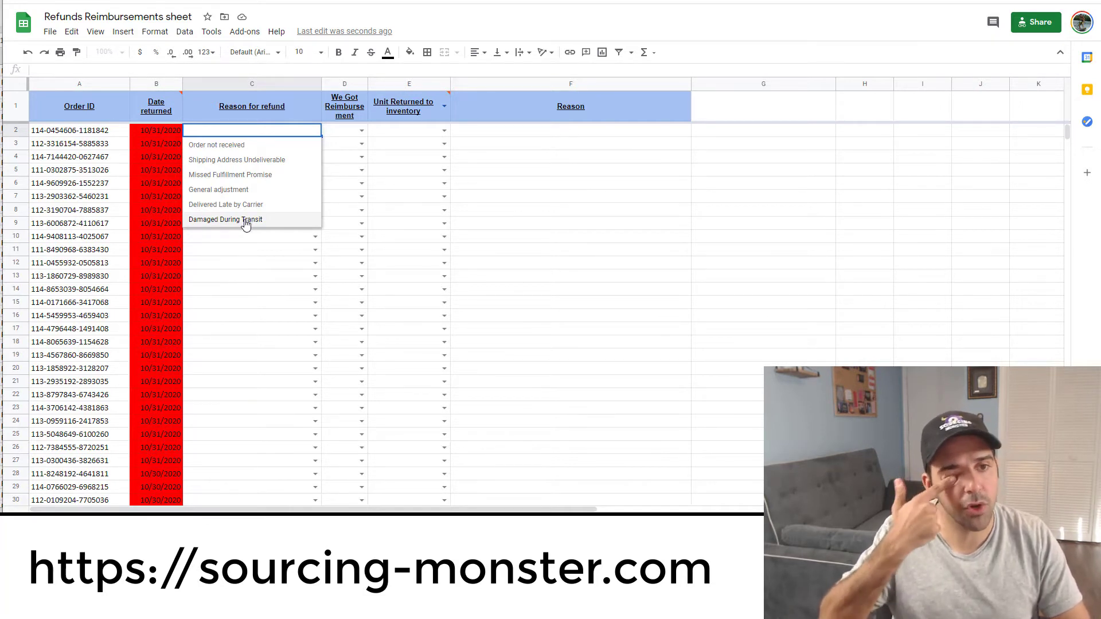
Copy the first order ID from cell A2
{"action": "left_click", "coordinate": [105, 132]}
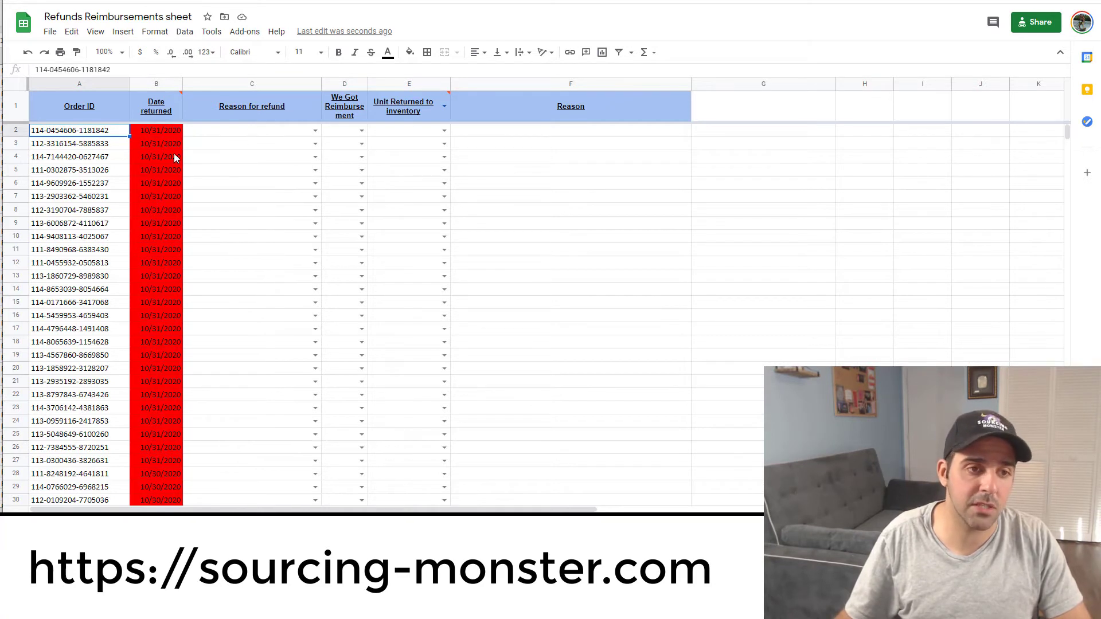
{"action": "key", "text": "ctrl+c"}
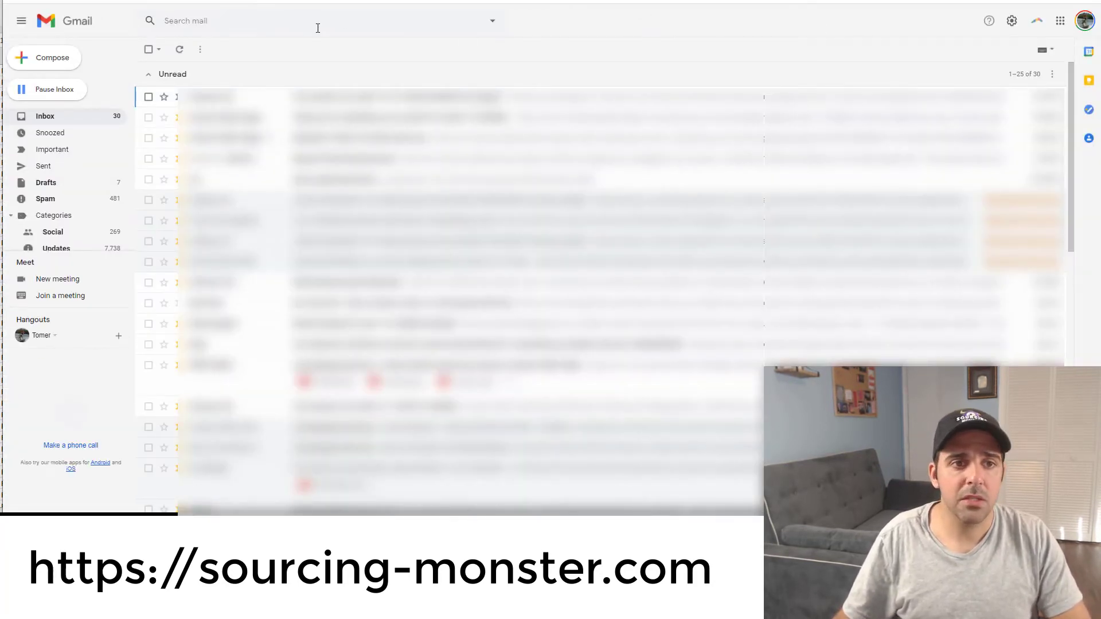
Search Gmail for the copied order ID and confirm the refund reason is Customer Return
{"action": "left_click", "coordinate": [321, 28]}
{"action": "key", "text": "ctrl+v"}
{"action": "key", "text": "Return"}
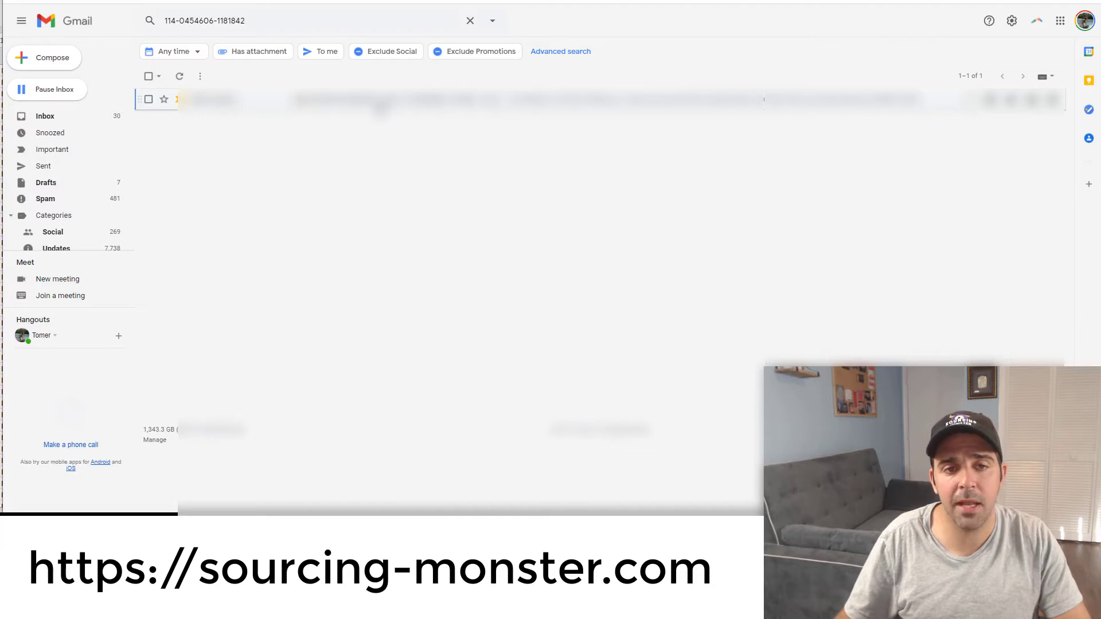
{"action": "left_click", "coordinate": [378, 104]}
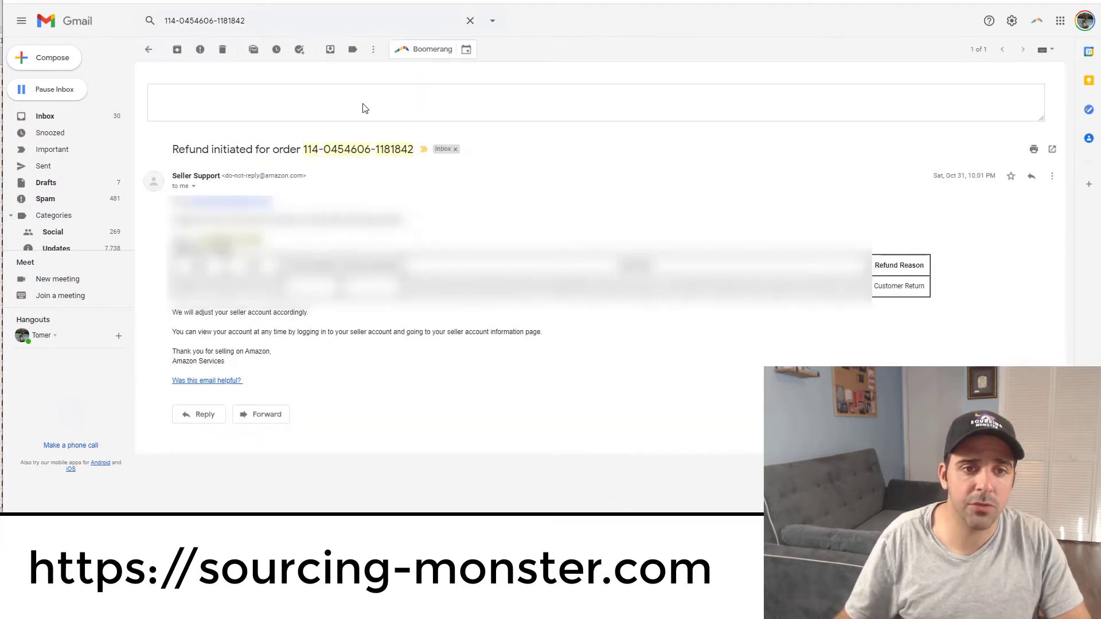
{"action": "left_click_drag", "start_coordinate": [875, 268], "coordinate": [931, 297]}
{"action": "left_click", "coordinate": [931, 297]}
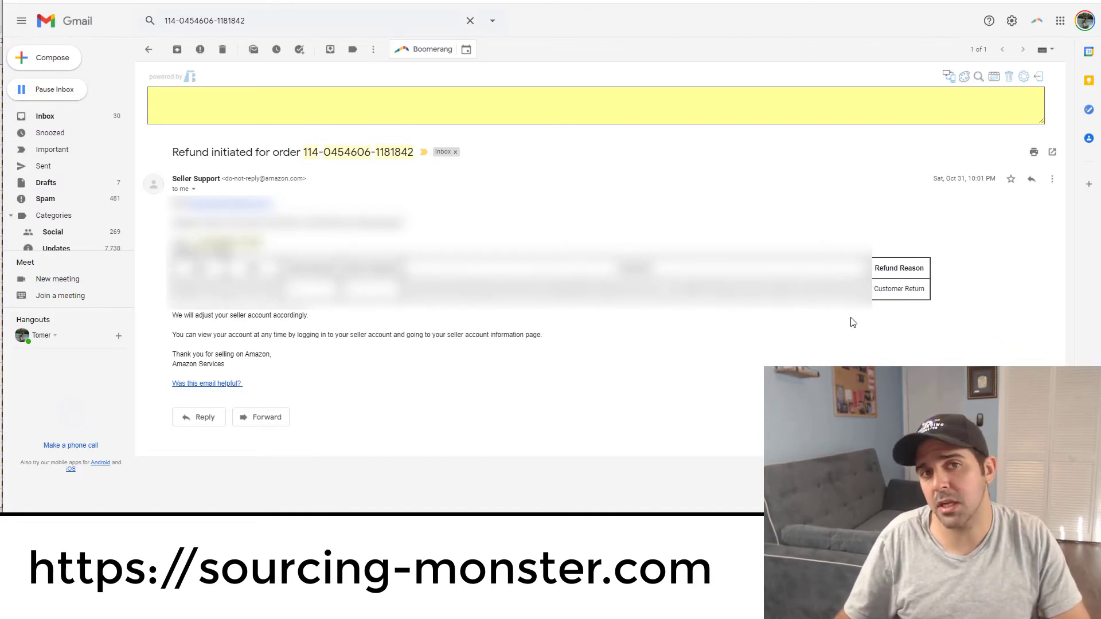
{"action": "left_click", "coordinate": [771, 2]}
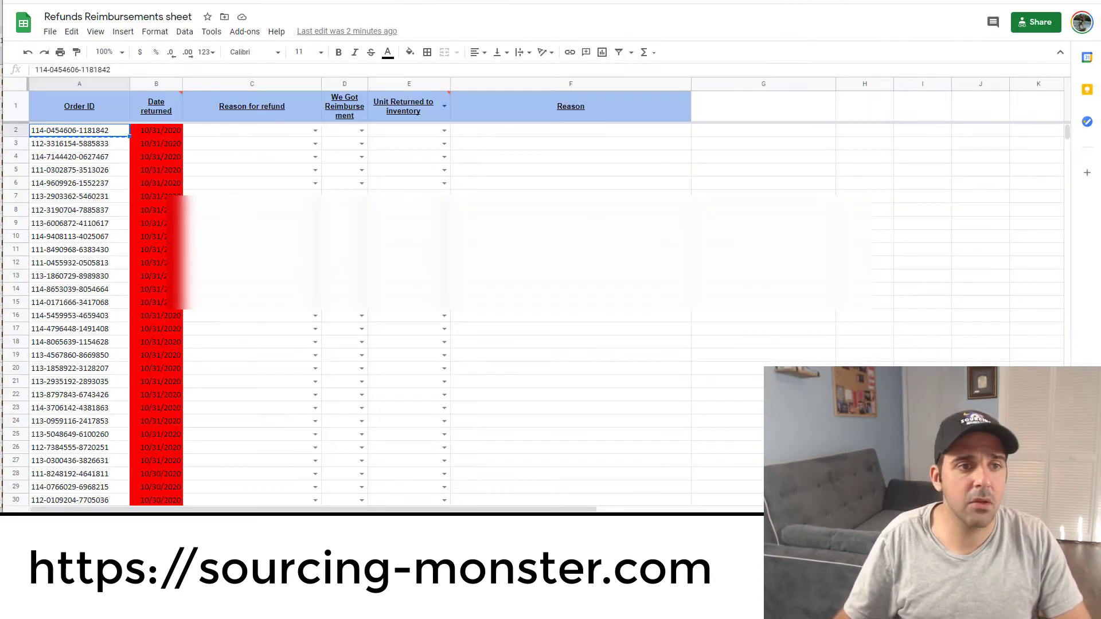
Delete row 2, the first order, because it was a customer return
{"action": "left_click", "coordinate": [11, 130]}
{"action": "right_click", "coordinate": [11, 130]}
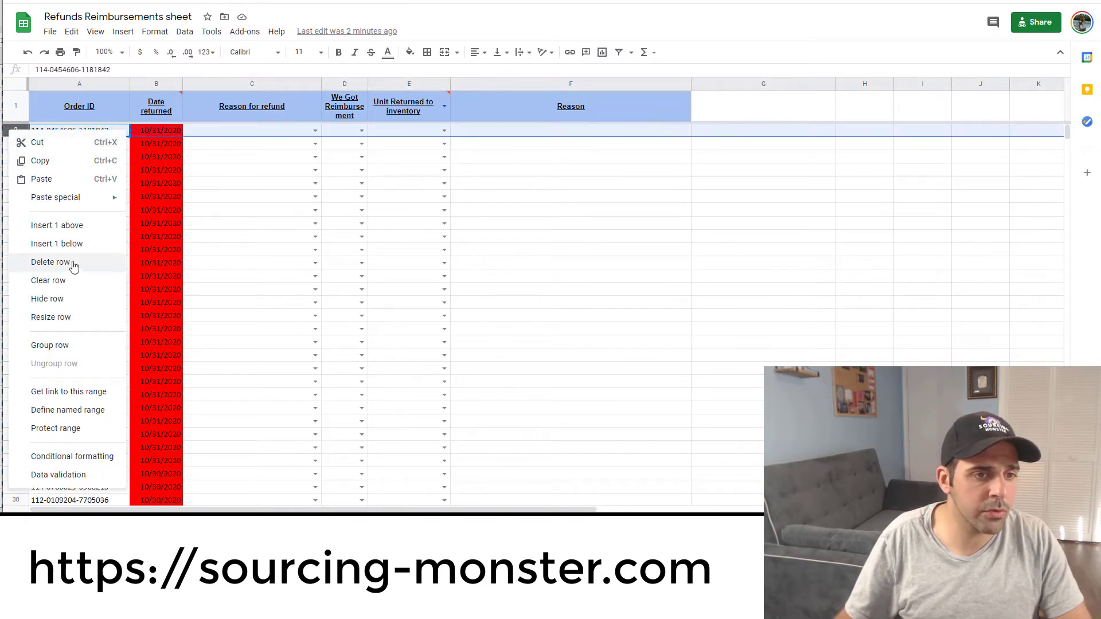
{"action": "left_click", "coordinate": [74, 262]}
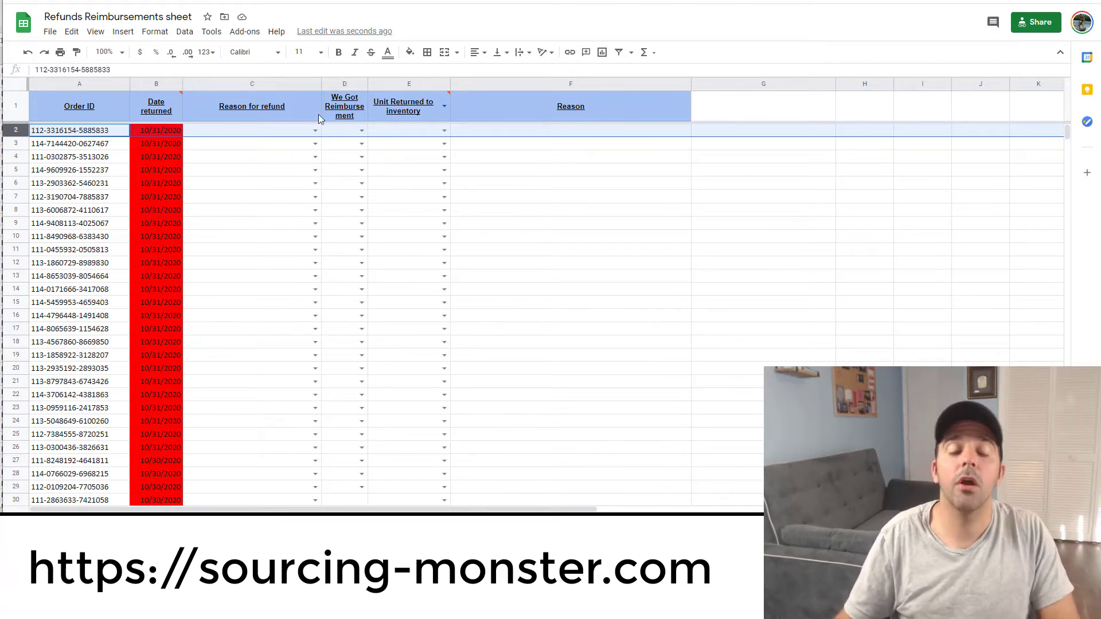
Search Gmail for the order ID in A2 and open its refund email
{"action": "left_click", "coordinate": [261, 159]}
{"action": "left_click", "coordinate": [249, 201]}
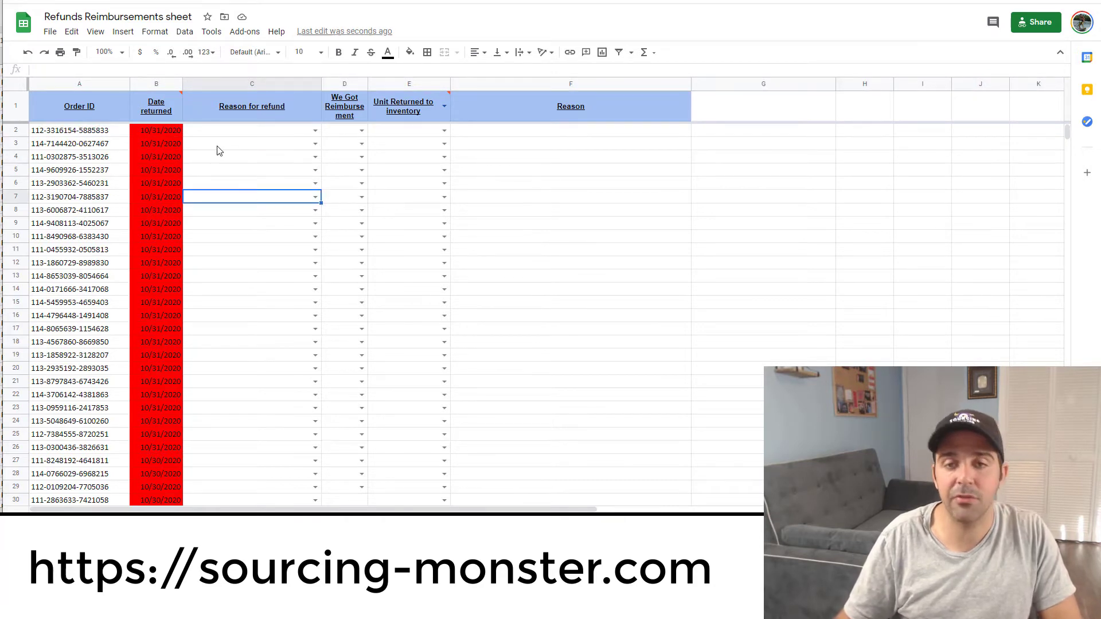
{"action": "left_click", "coordinate": [86, 136]}
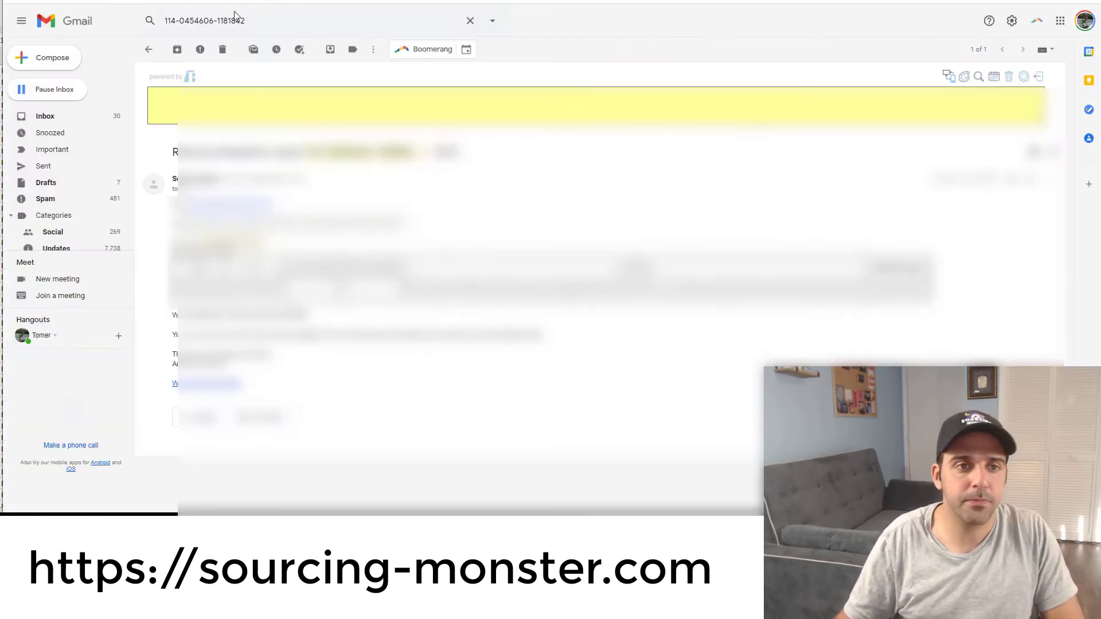
{"action": "left_click", "coordinate": [234, 17]}
{"action": "key", "text": "ctrl+v"}
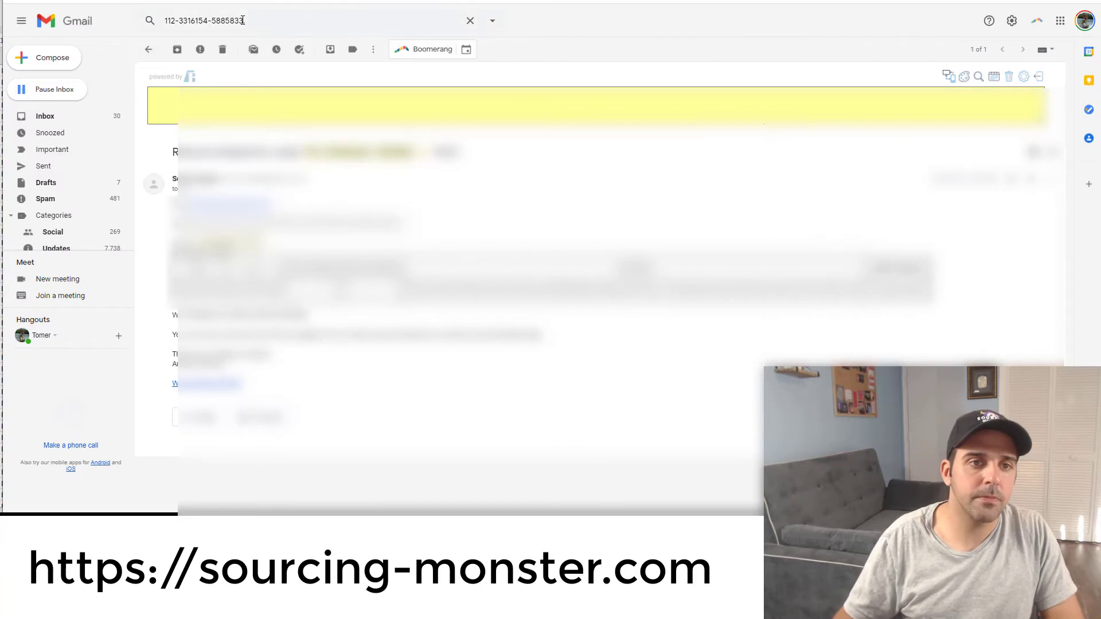
{"action": "key", "text": "Return"}
{"action": "left_click", "coordinate": [391, 101]}
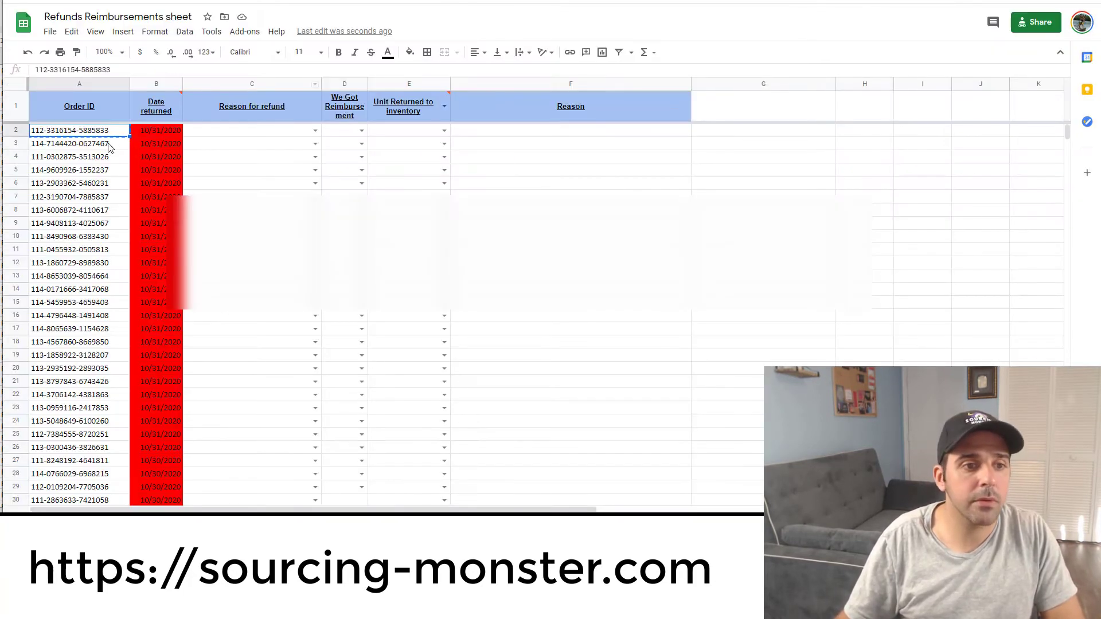
Search Gmail for the A3 order ID, open its refund email, then select rows 2–3 in the sheet
{"action": "left_click", "coordinate": [108, 144]}
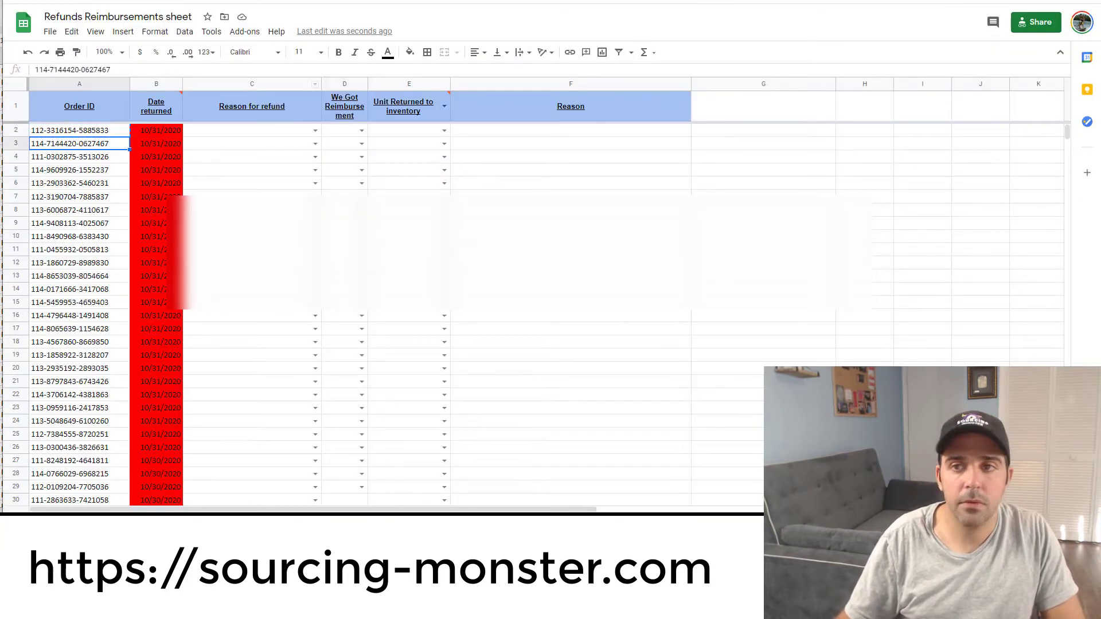
{"action": "key", "text": "ctrl+Tab"}
{"action": "triple_click", "coordinate": [199, 22]}
{"action": "key", "text": "ctrl+v"}
{"action": "key", "text": "Return"}
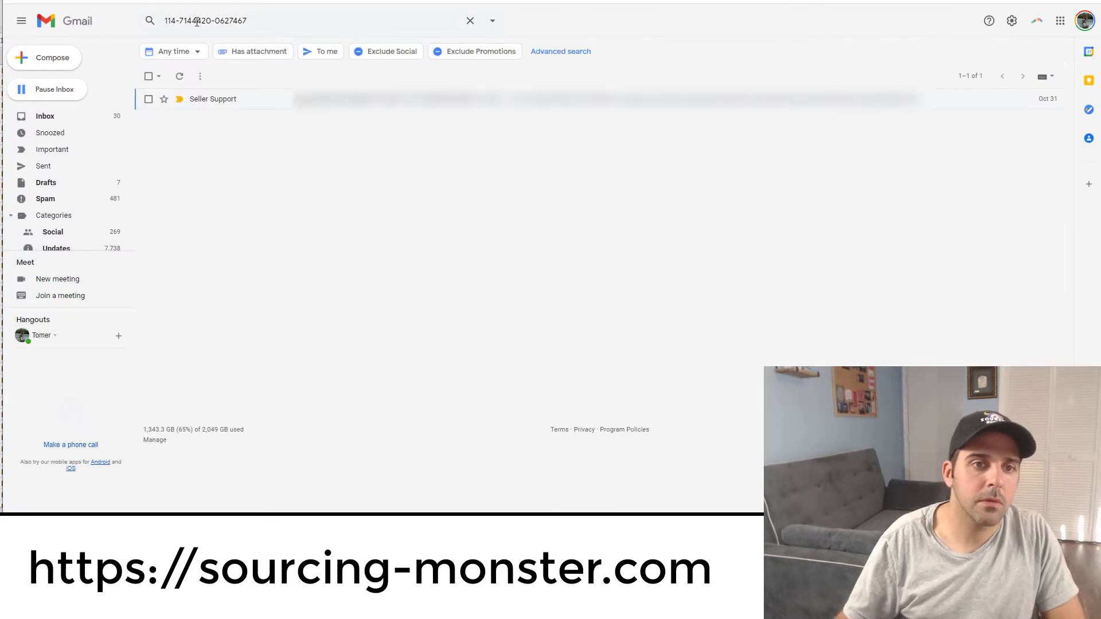
{"action": "left_click", "coordinate": [460, 101]}
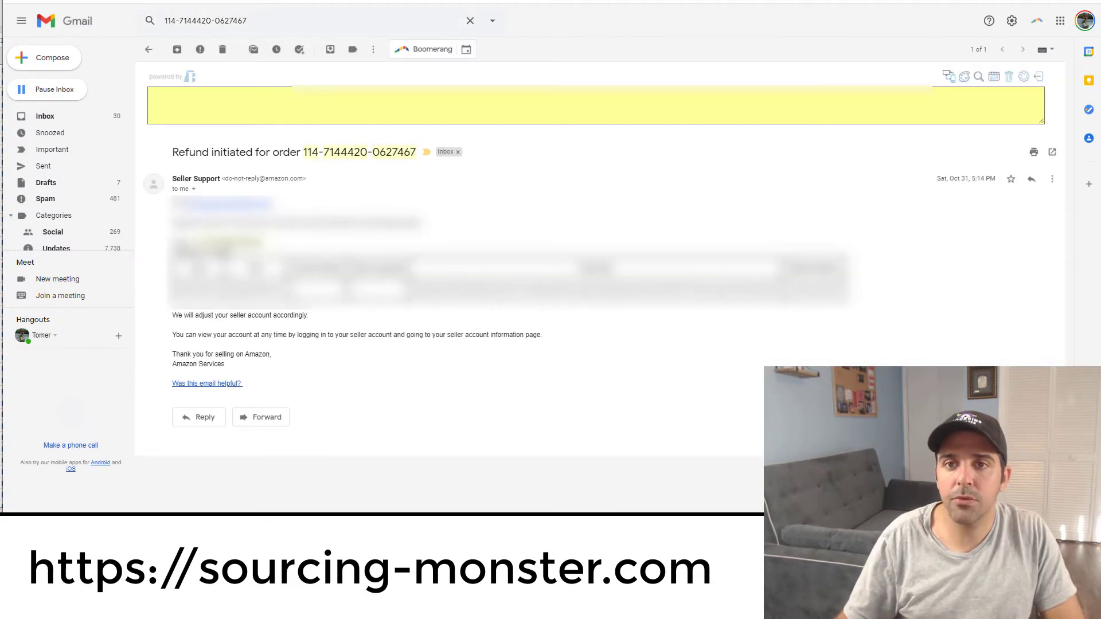
{"action": "key", "text": "ctrl+shift+Tab"}
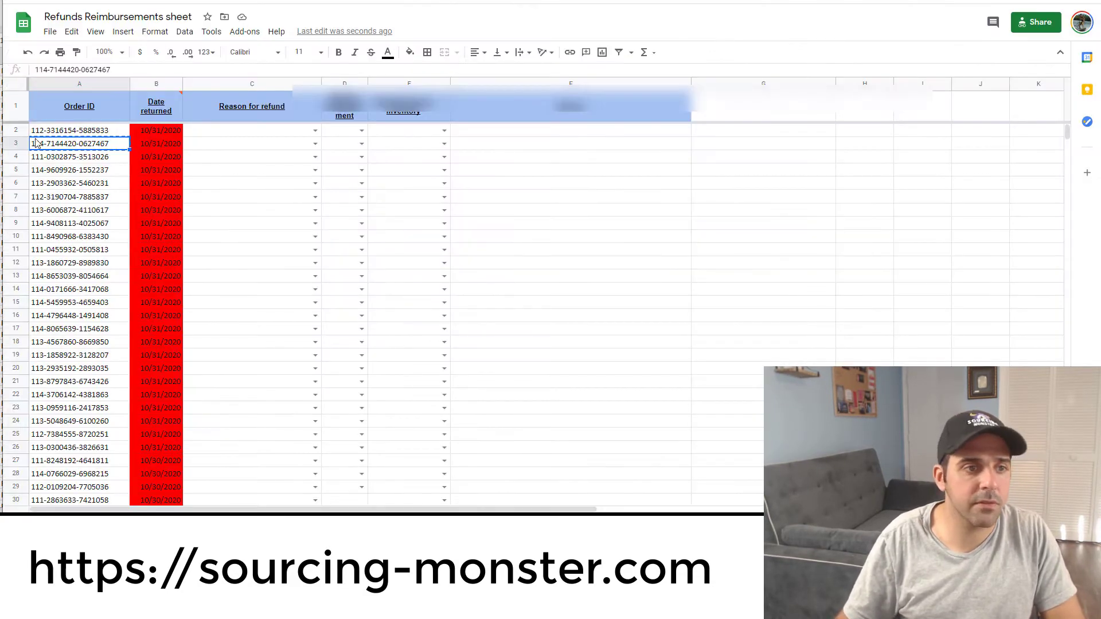
{"action": "left_click_drag", "start_coordinate": [16, 145], "coordinate": [16, 132]}
Delete rows 2–3 and look up the new A2 order's refund email in Gmail
{"action": "right_click", "coordinate": [17, 138]}
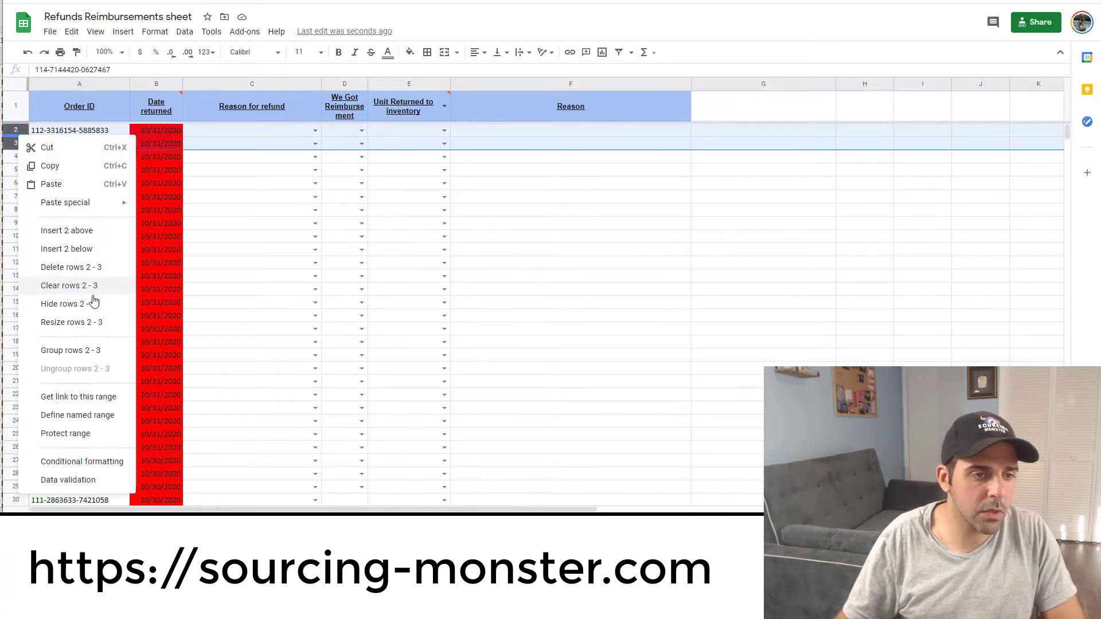
{"action": "left_click", "coordinate": [72, 267]}
{"action": "left_click", "coordinate": [76, 135]}
{"action": "key", "text": "ctrl+c"}
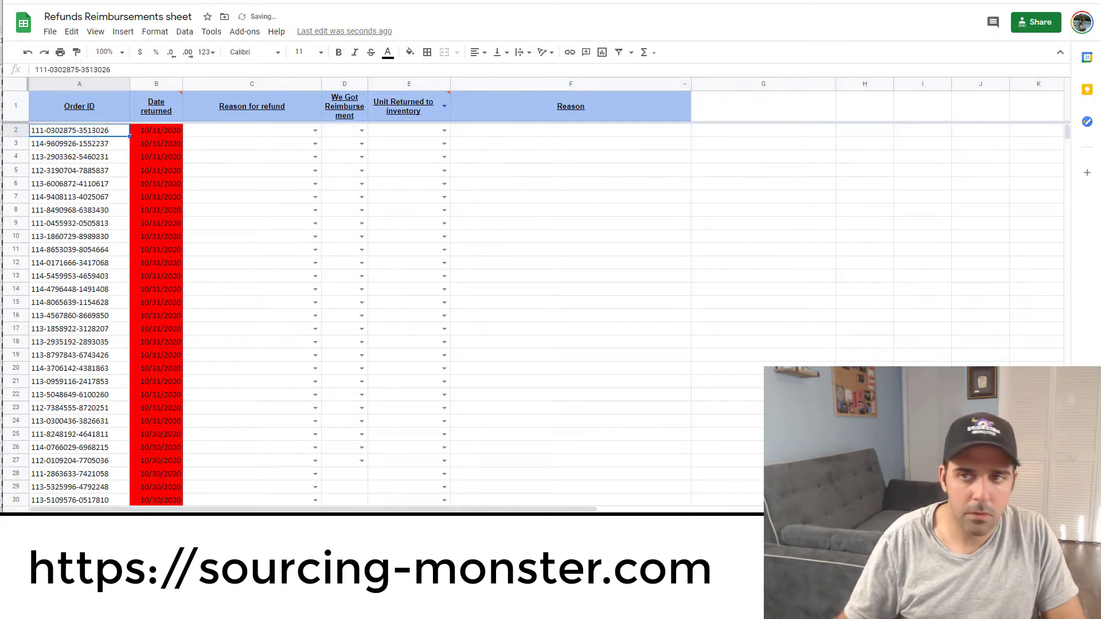
{"action": "key", "text": "ctrl+Tab"}
{"action": "triple_click", "coordinate": [400, 22]}
{"action": "key", "text": "ctrl+v"}
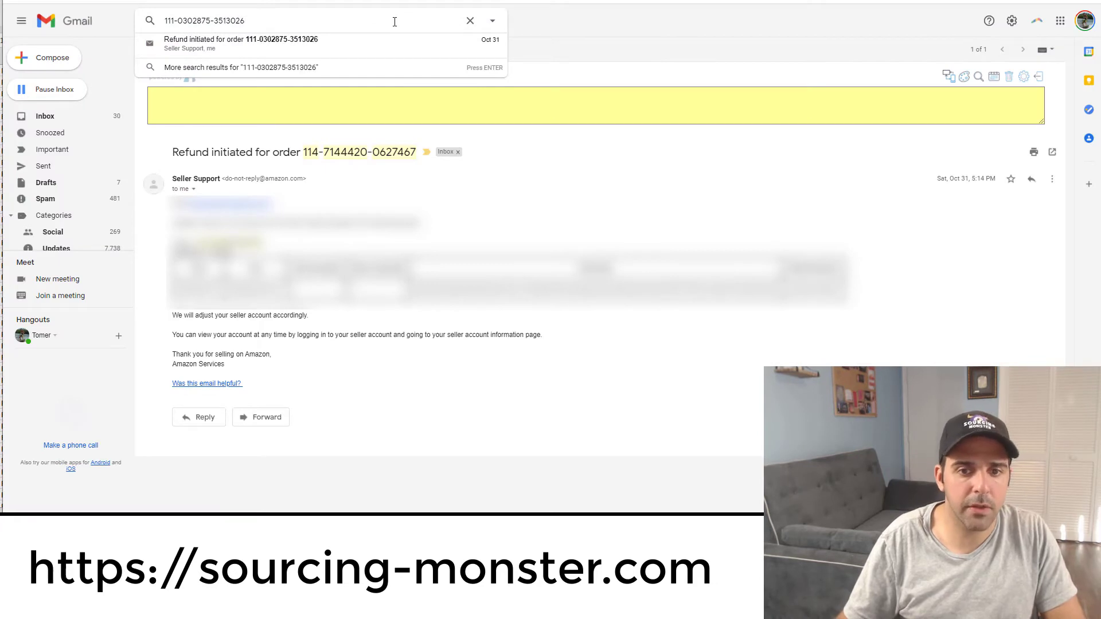
{"action": "key", "text": "Return"}
{"action": "left_click", "coordinate": [417, 106]}
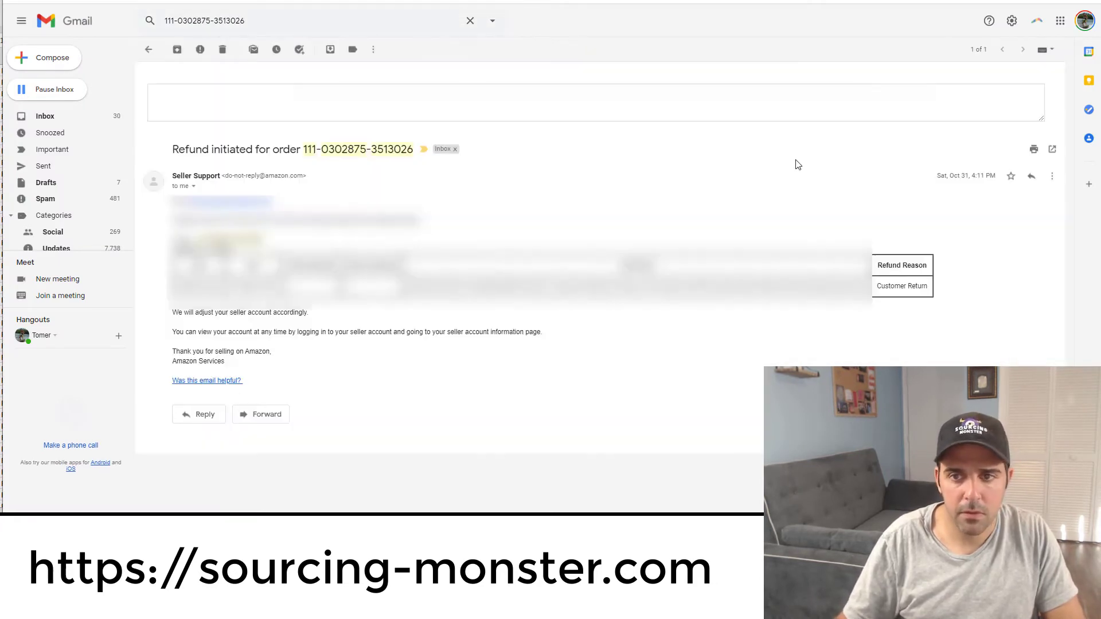
{"action": "key", "text": "ctrl+shift+Tab"}
Search Gmail for the A3 order ID and open its refund email
{"action": "left_click", "coordinate": [80, 146]}
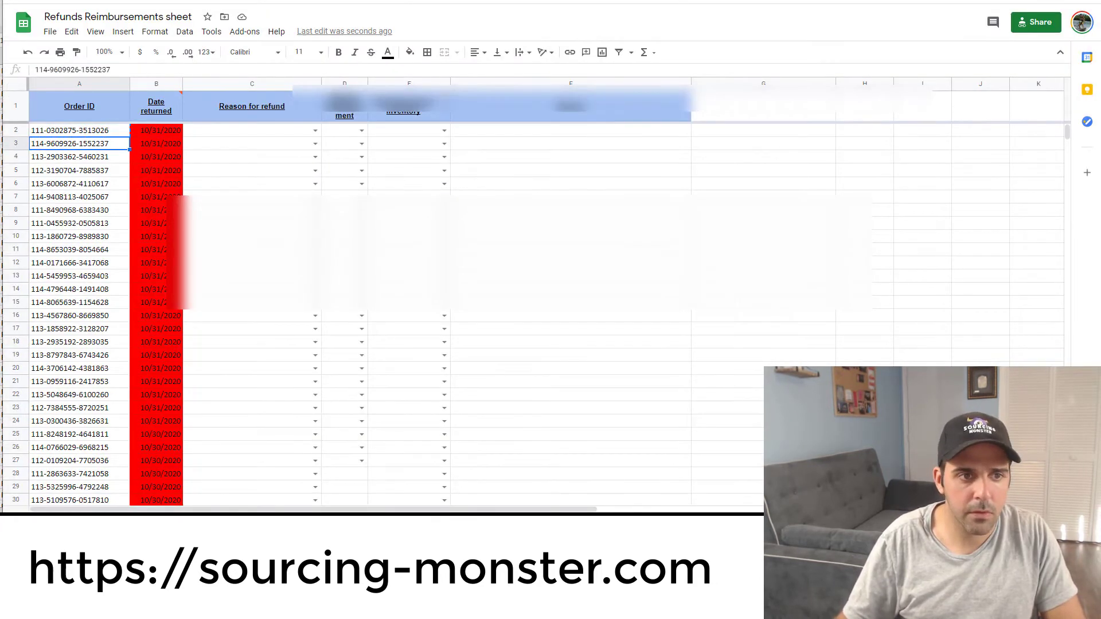
{"action": "key", "text": "ctrl+c"}
{"action": "key", "text": "ctrl+Tab"}
{"action": "triple_click", "coordinate": [206, 22]}
{"action": "key", "text": "ctrl+v"}
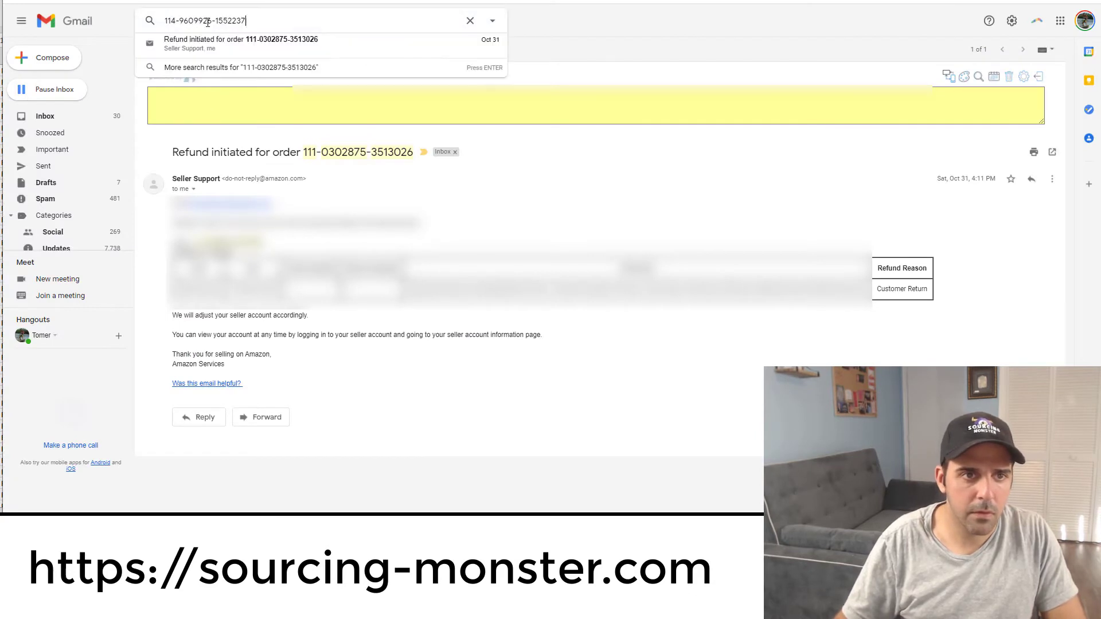
{"action": "key", "text": "Return"}
{"action": "left_click", "coordinate": [567, 103]}
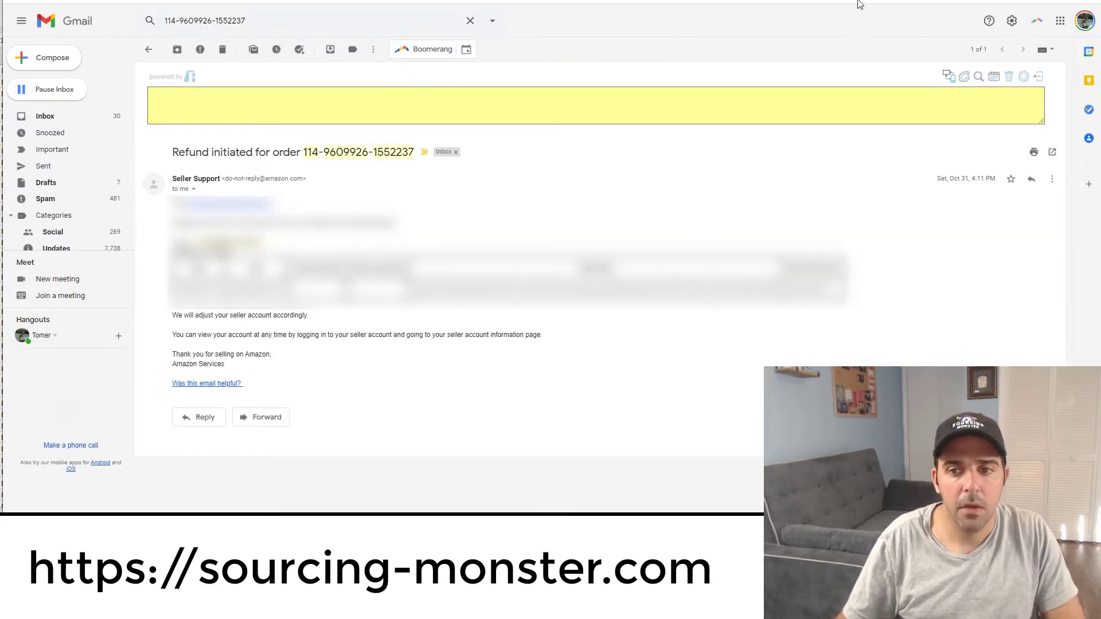
{"action": "left_click", "coordinate": [785, 2]}
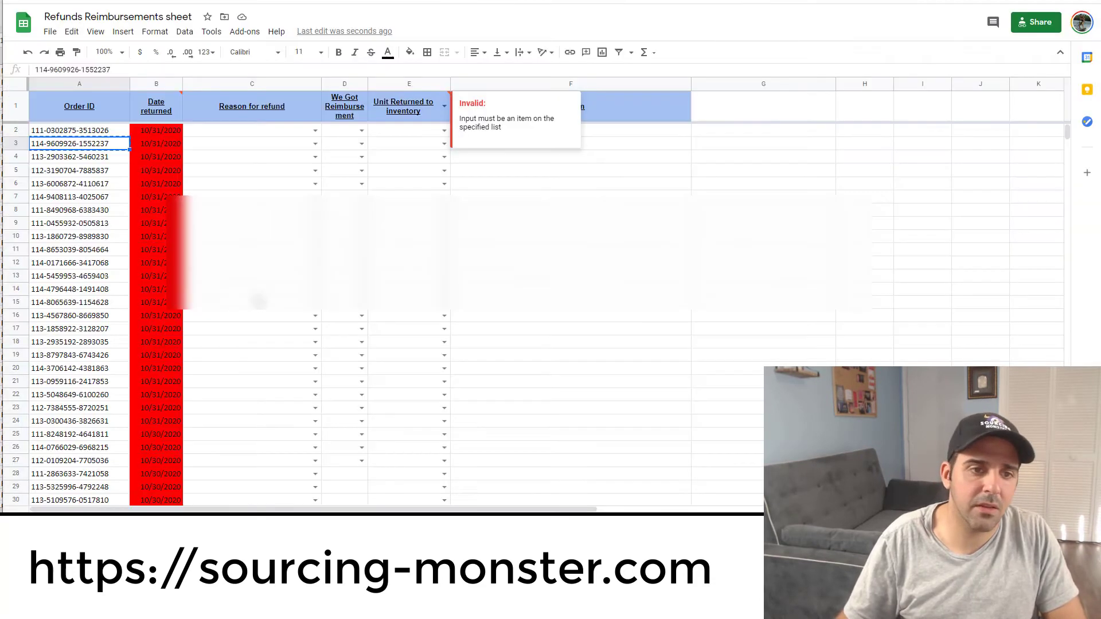
{"action": "left_click", "coordinate": [79, 158]}
{"action": "key", "text": "ctrl+c"}
{"action": "left_click", "coordinate": [143, 2]}
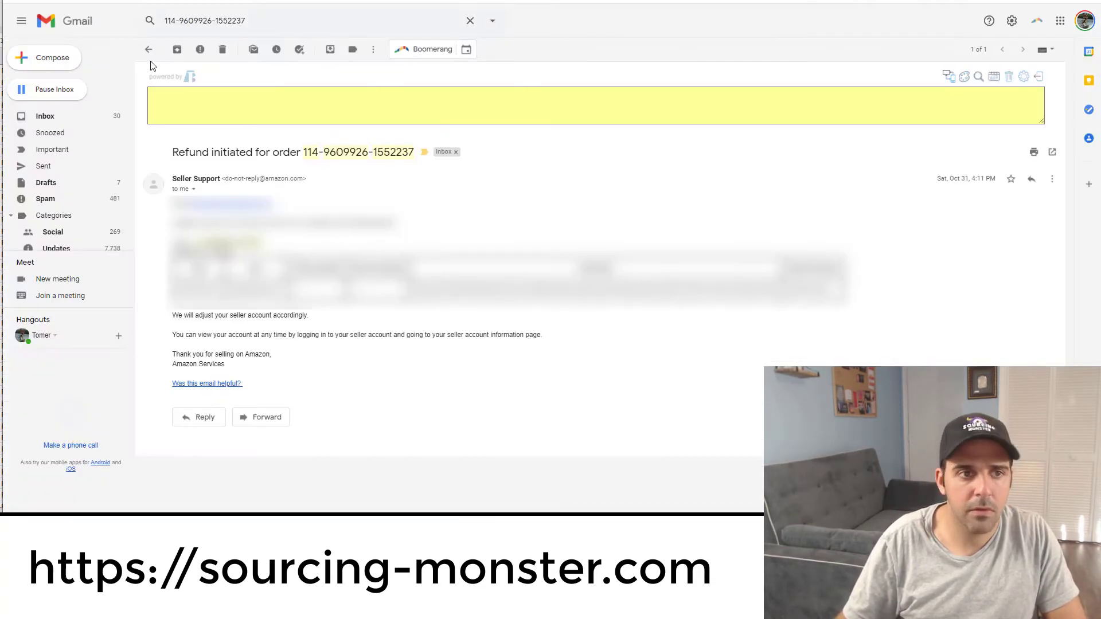
{"action": "left_click", "coordinate": [224, 21]}
{"action": "key", "text": "ctrl+a"}
{"action": "key", "text": "ctrl+v"}
{"action": "key", "text": "Return"}
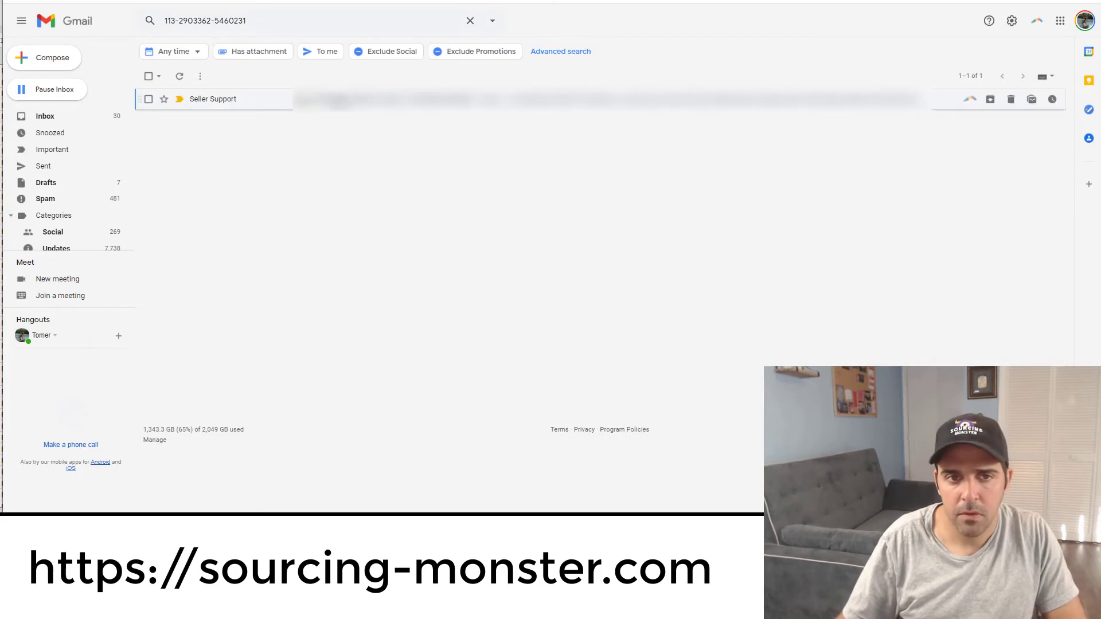
{"action": "left_click", "coordinate": [254, 101]}
{"action": "key", "text": "ctrl+Tab"}
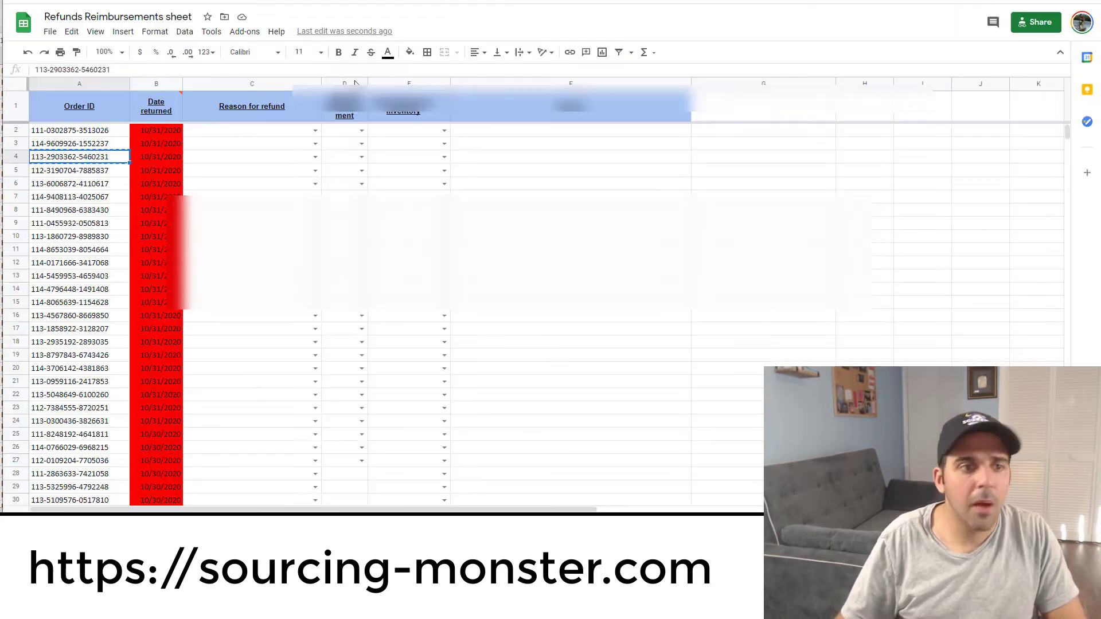
Review C4's refund reason choices without picking one, then clear Gmail's search box for a new query
{"action": "left_click_drag", "start_coordinate": [16, 156], "coordinate": [18, 133]}
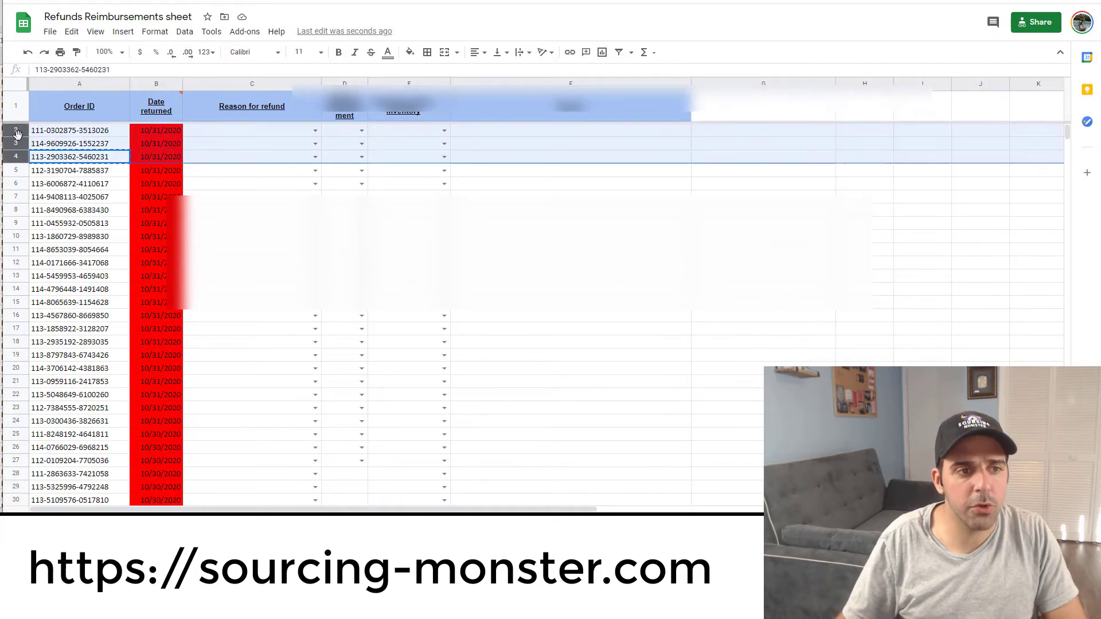
{"action": "double_click", "coordinate": [296, 161]}
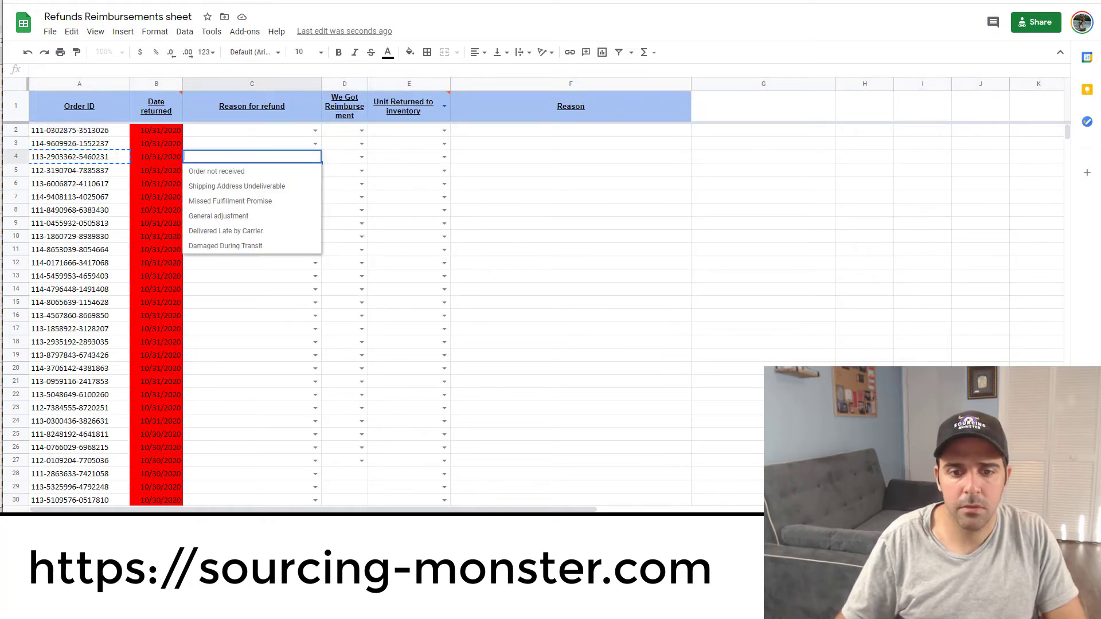
{"action": "key", "text": "Escape"}
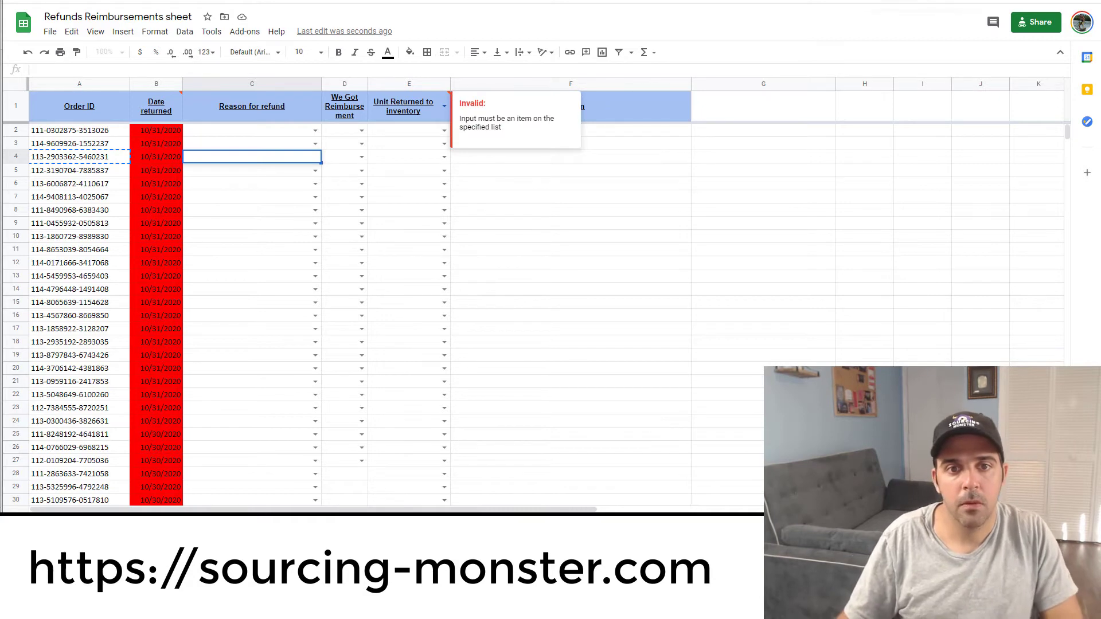
{"action": "left_click", "coordinate": [428, 1]}
{"action": "left_click", "coordinate": [224, 28]}
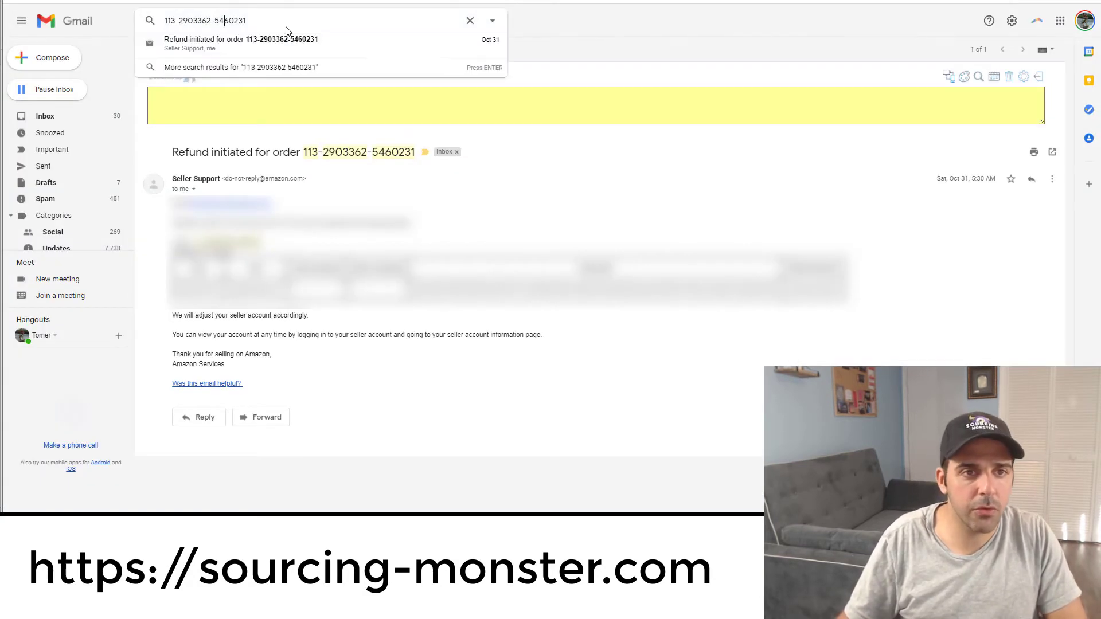
{"action": "key", "text": "ctrl+a"}
Copy 'Refund initiated' from an email subject into the Gmail search box
{"action": "type", "text": "Od"}
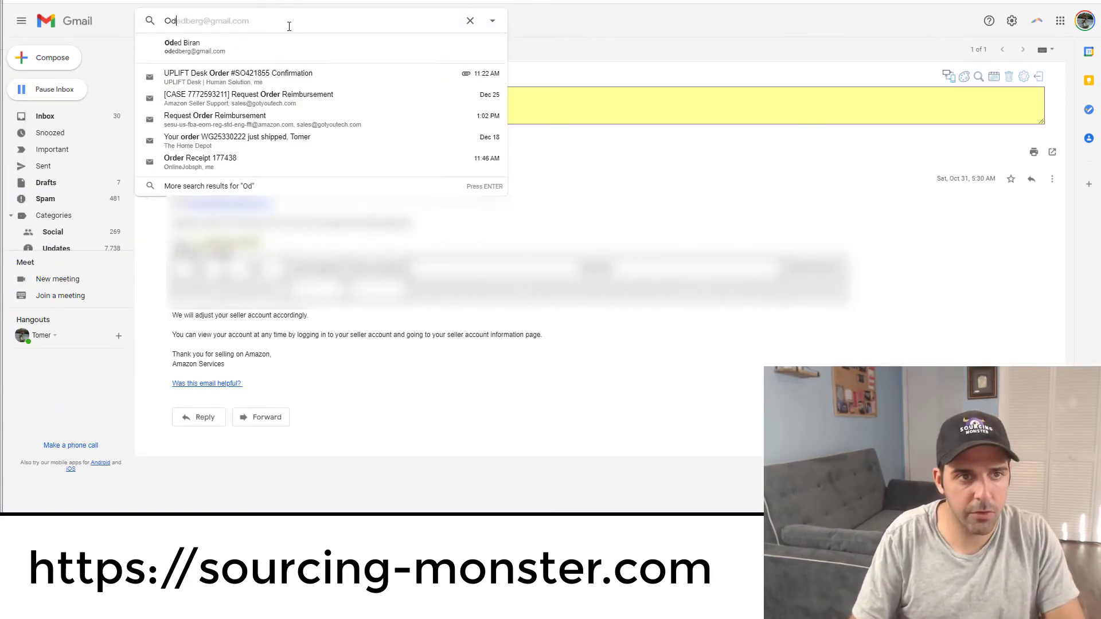
{"action": "key", "text": "BackSpace"}
{"action": "type", "text": "r"}
{"action": "left_click", "coordinate": [321, 185]}
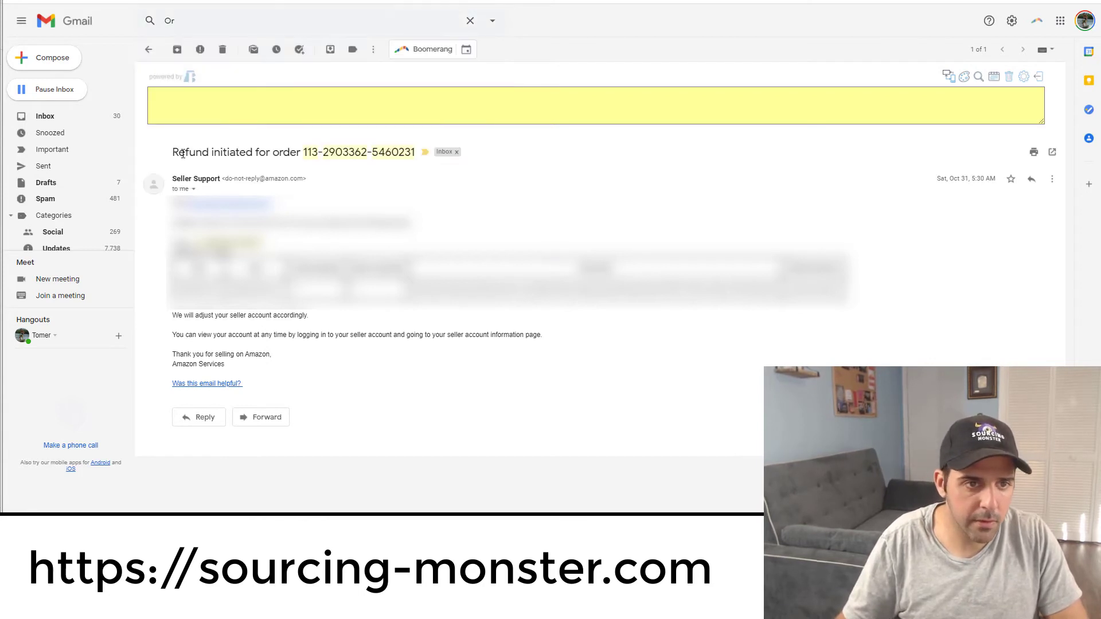
{"action": "left_click_drag", "start_coordinate": [183, 154], "coordinate": [253, 154]}
{"action": "left_click", "coordinate": [191, 18]}
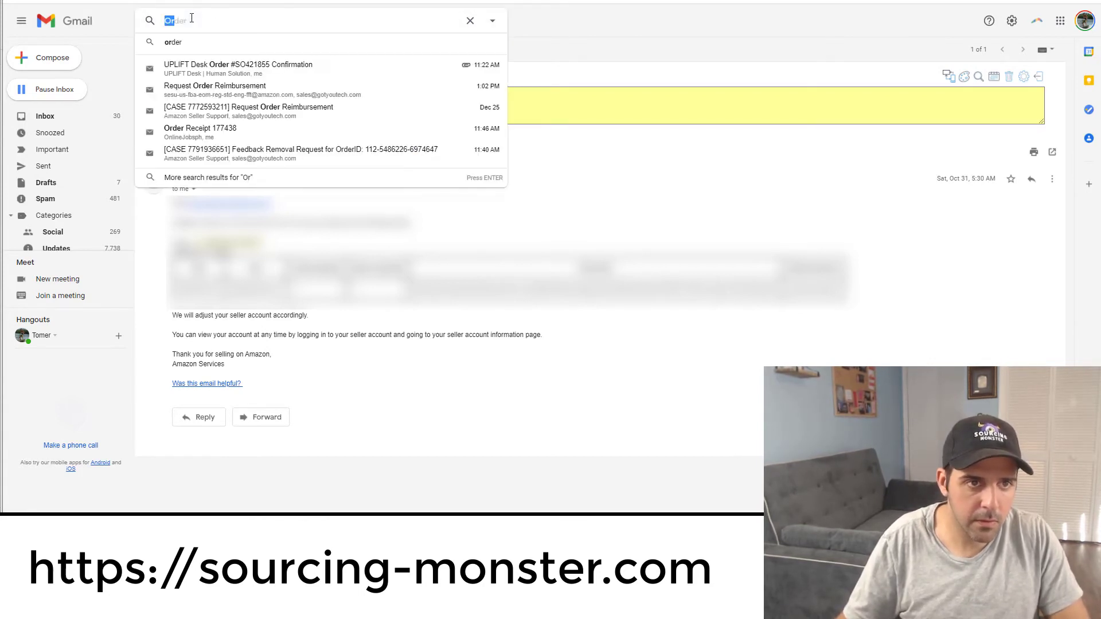
{"action": "key", "text": "ctrl+v"}
Search '"Refund initiated" + order not received', confirm a result's reason, then return to the sheet
{"action": "key", "text": "ctrl+a"}
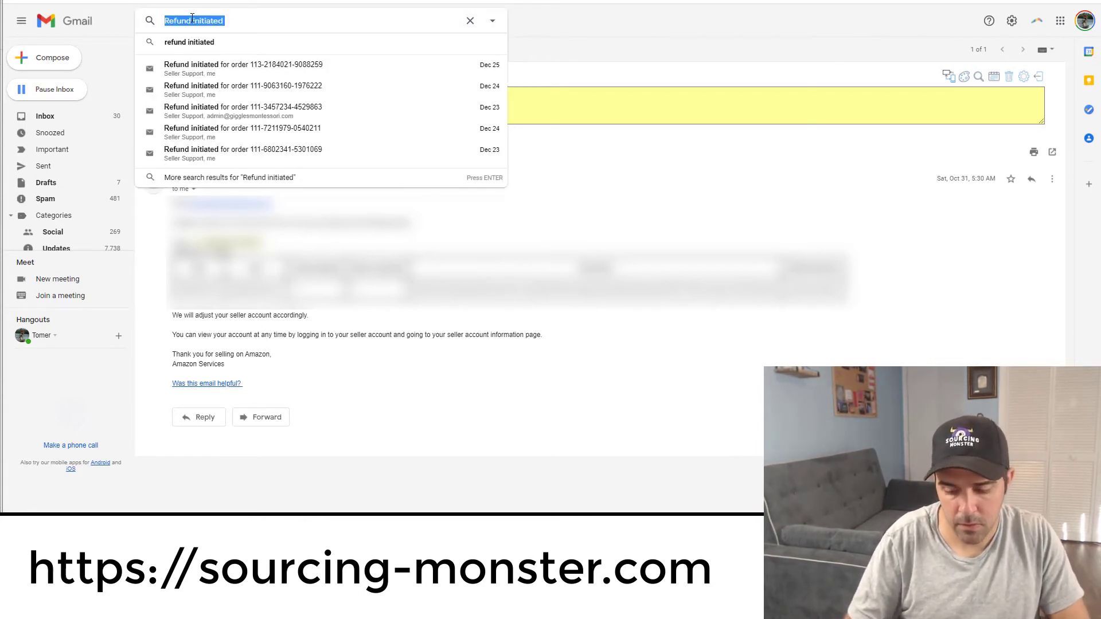
{"action": "key", "text": "Home"}
{"action": "type", "text": "\""}
{"action": "key", "text": "End"}
{"action": "type", "text": "\" + or"}
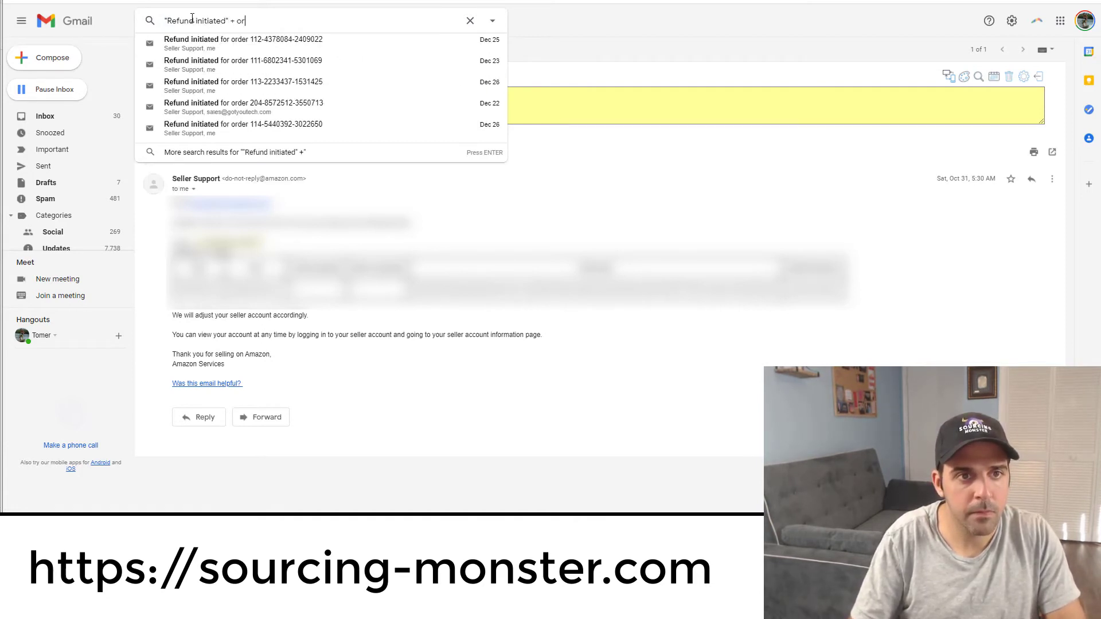
{"action": "type", "text": "der not received"}
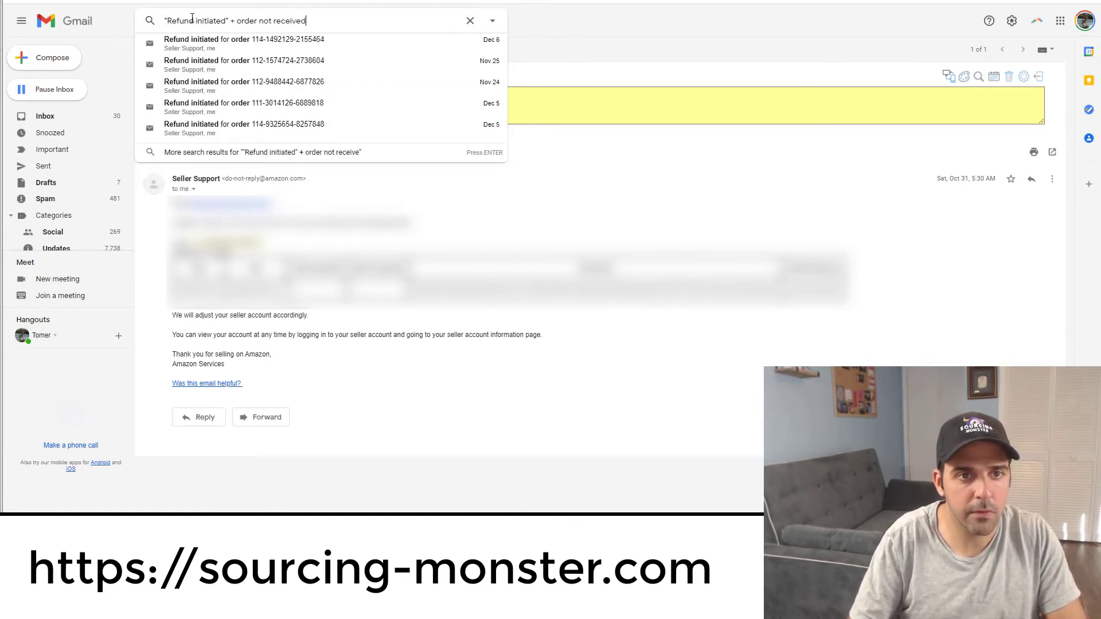
{"action": "key", "text": "Return"}
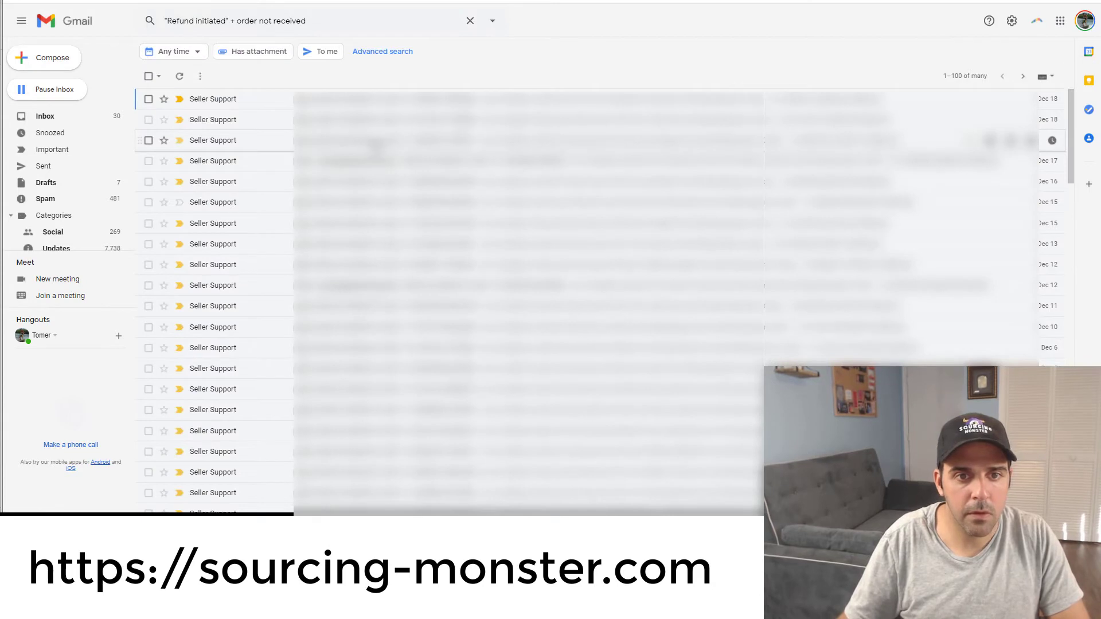
{"action": "left_click", "coordinate": [275, 144]}
{"action": "triple_click", "coordinate": [877, 289]}
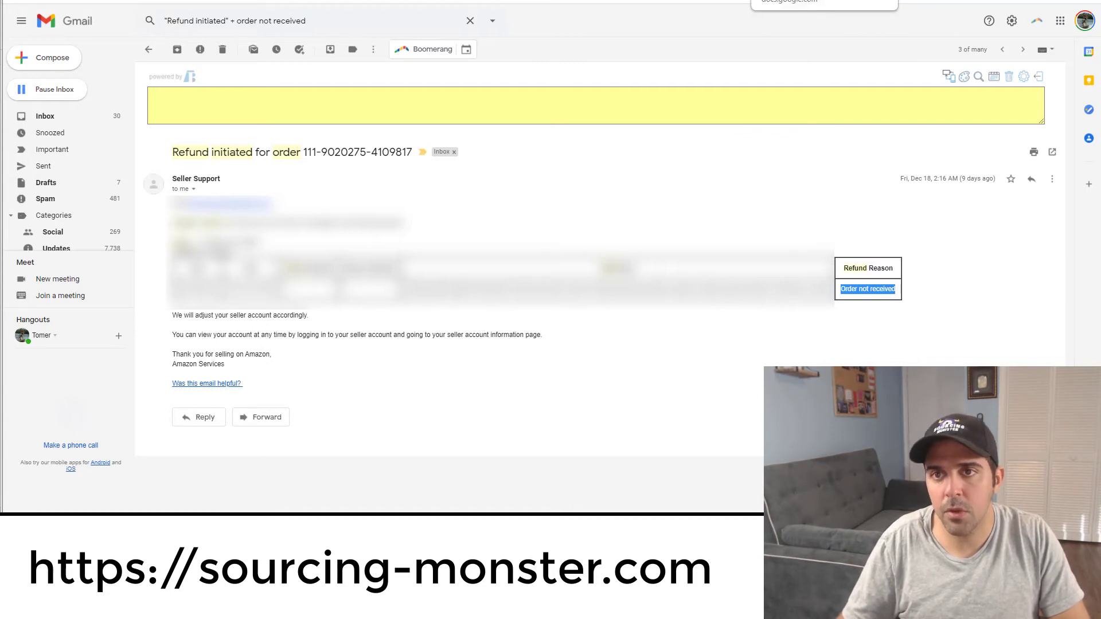
{"action": "left_click", "coordinate": [781, 1]}
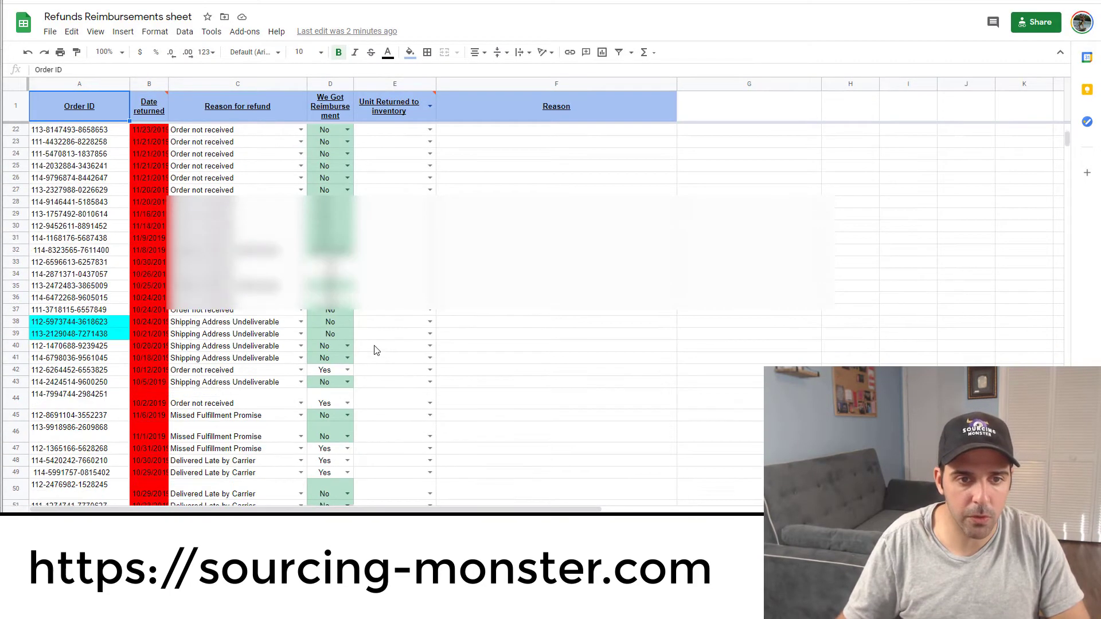
{"action": "scroll", "coordinate": [1057, 196], "scroll_direction": "down", "scroll_amount": 10}
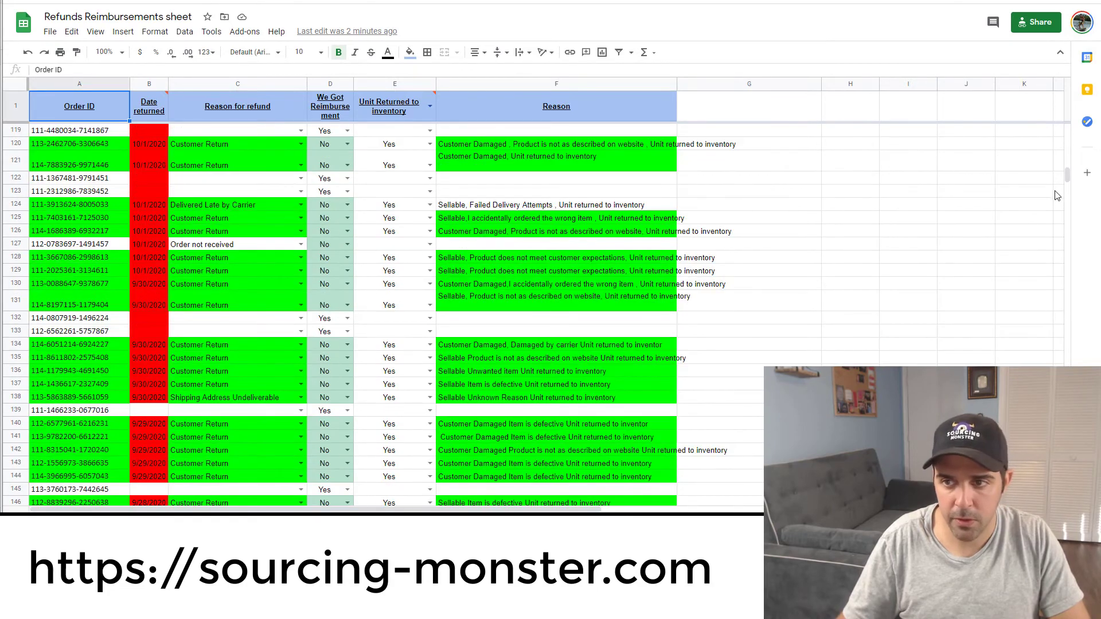
{"action": "left_click_drag", "start_coordinate": [1067, 178], "coordinate": [1076, 228]}
{"action": "left_click", "coordinate": [100, 252]}
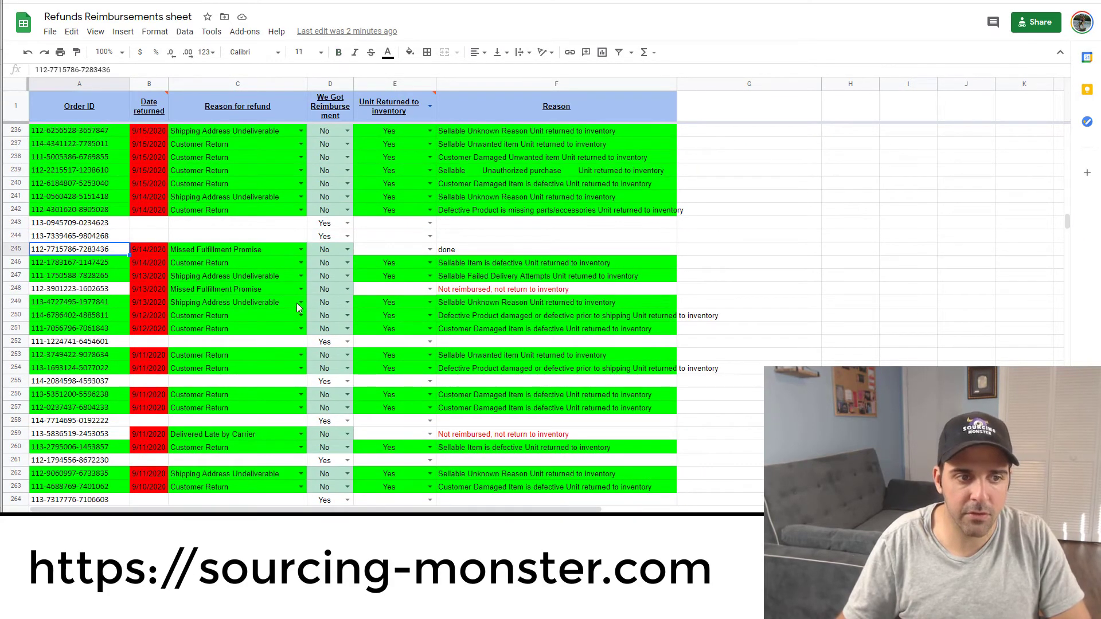
{"action": "key", "text": "ctrl+c"}
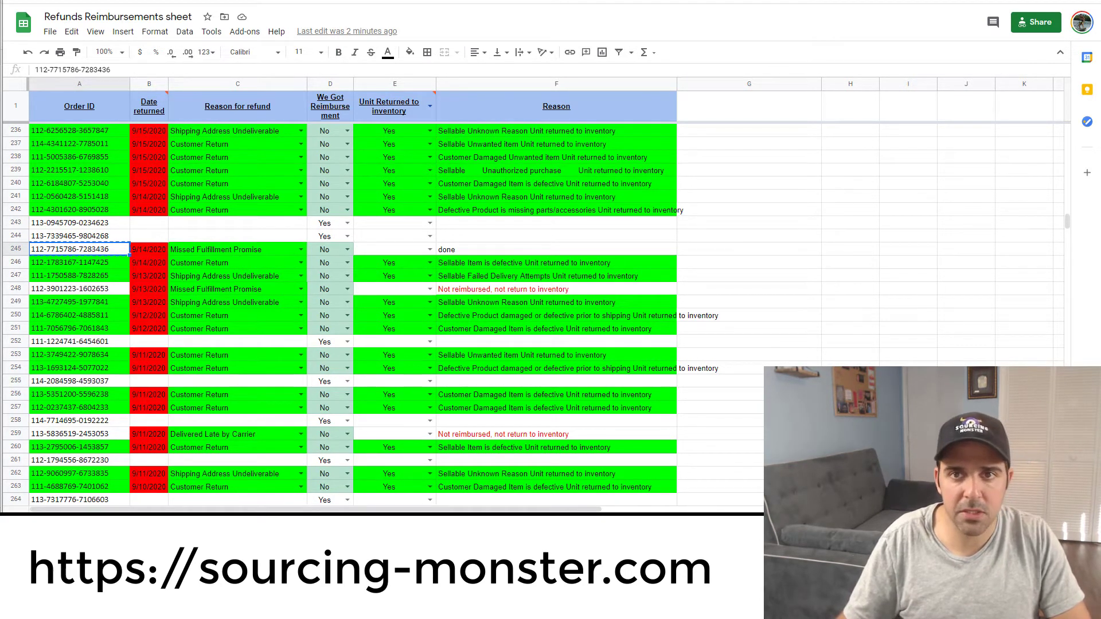
{"action": "key", "text": "ctrl+shift+Tab"}
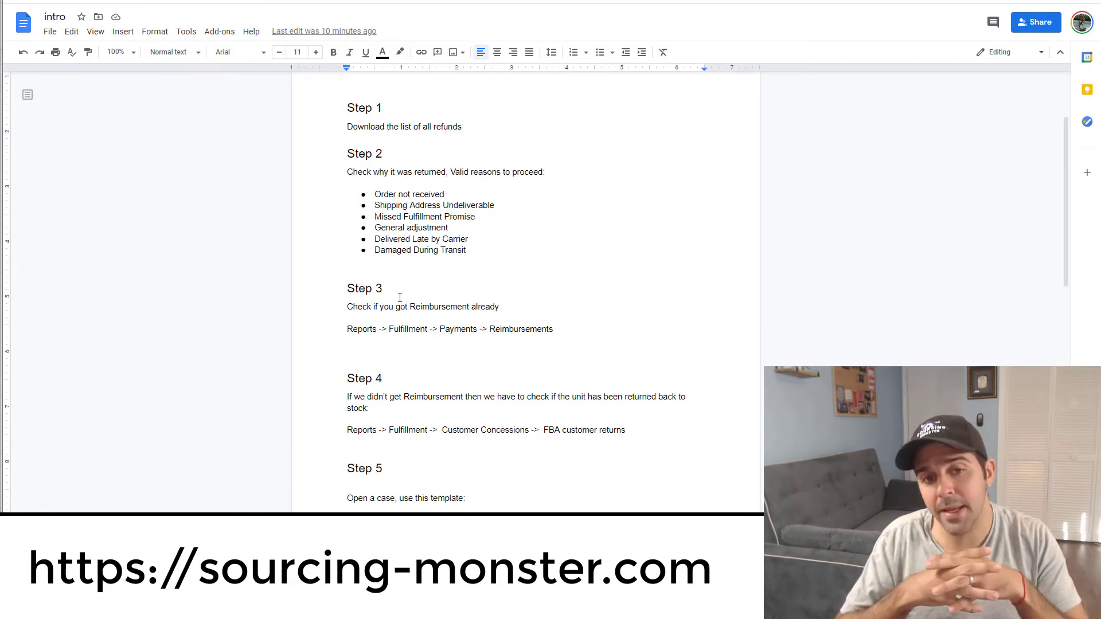
Highlight the Step 2 list of valid refund reasons in the intro doc, then deselect it
{"action": "left_click_drag", "start_coordinate": [483, 261], "coordinate": [369, 200]}
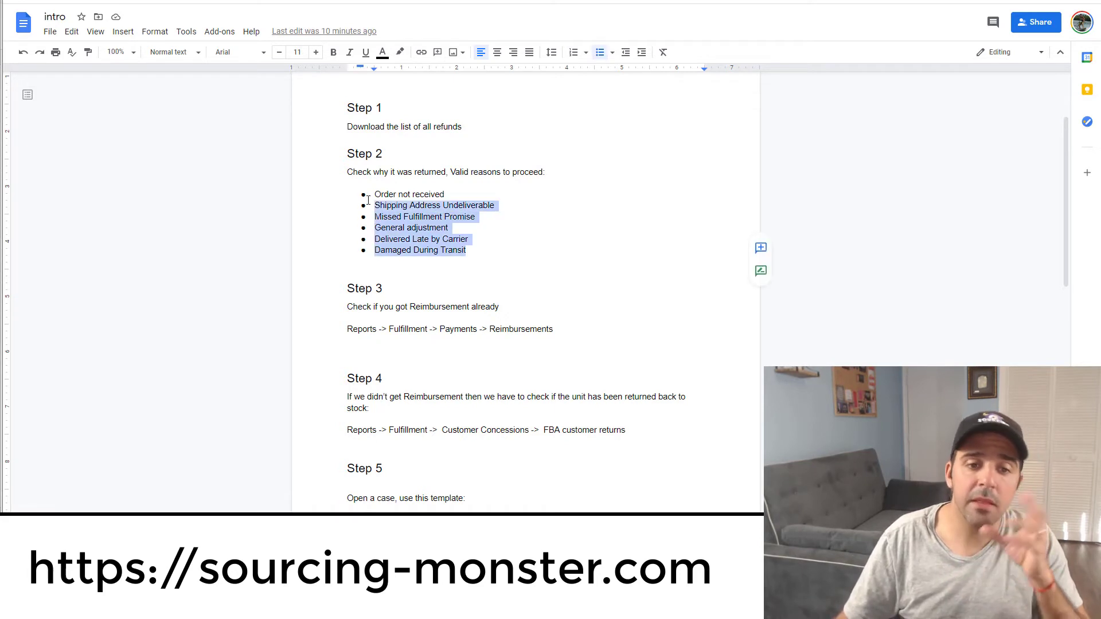
{"action": "left_click", "coordinate": [449, 263]}
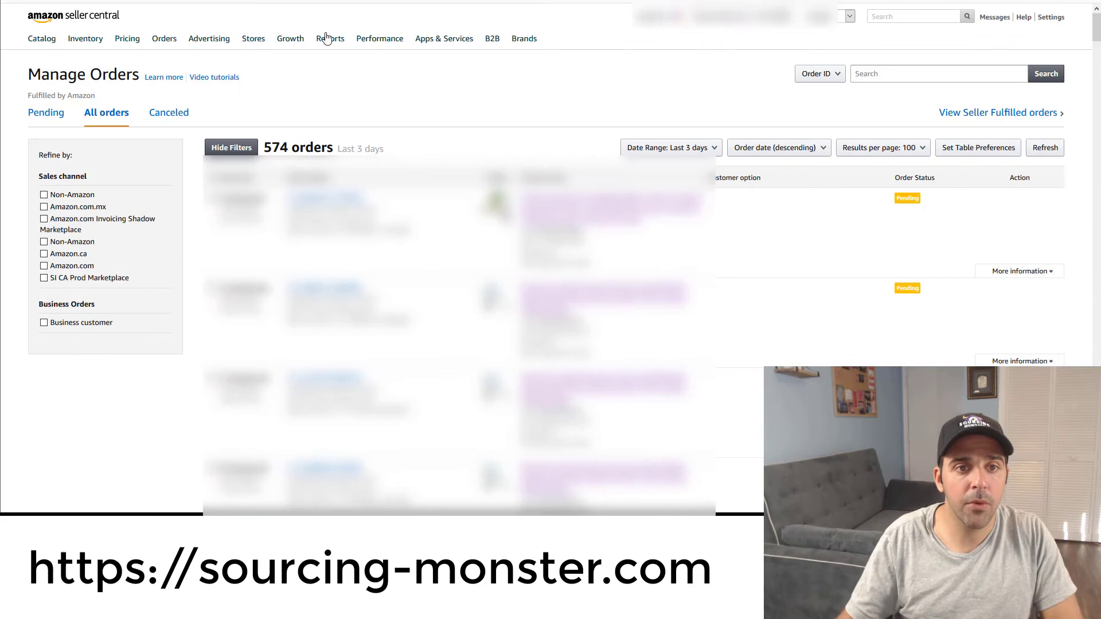
Open the Reimbursements report from Seller Central's fulfillment reports
{"action": "mouse_move", "coordinate": [331, 38]}
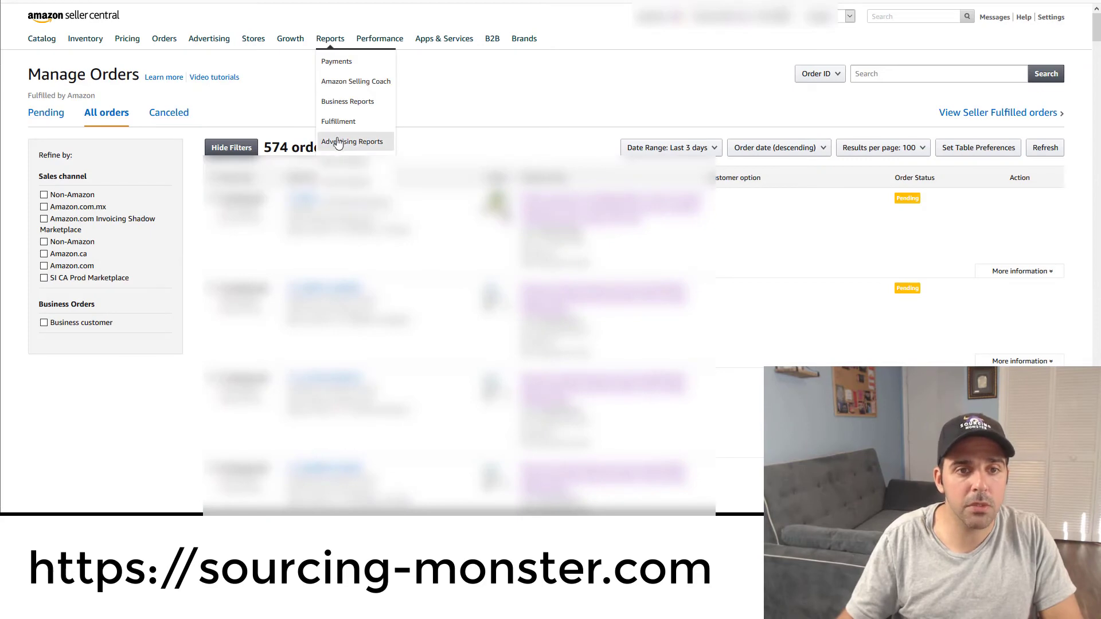
{"action": "left_click", "coordinate": [339, 122]}
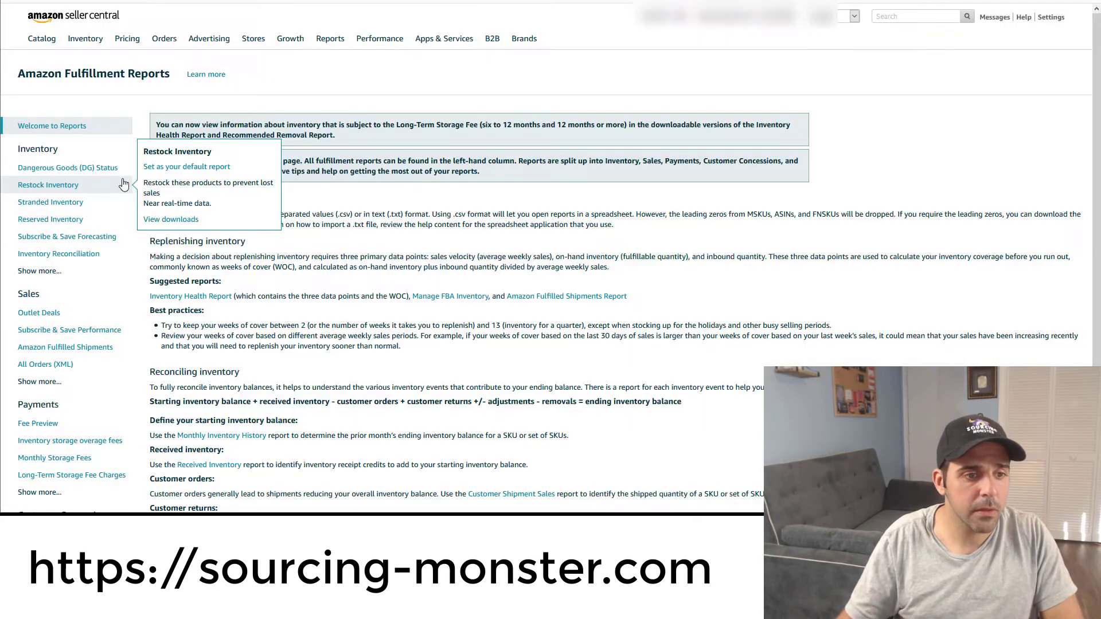
{"action": "scroll", "coordinate": [69, 378], "scroll_direction": "down", "scroll_amount": 2}
{"action": "left_click", "coordinate": [40, 376]}
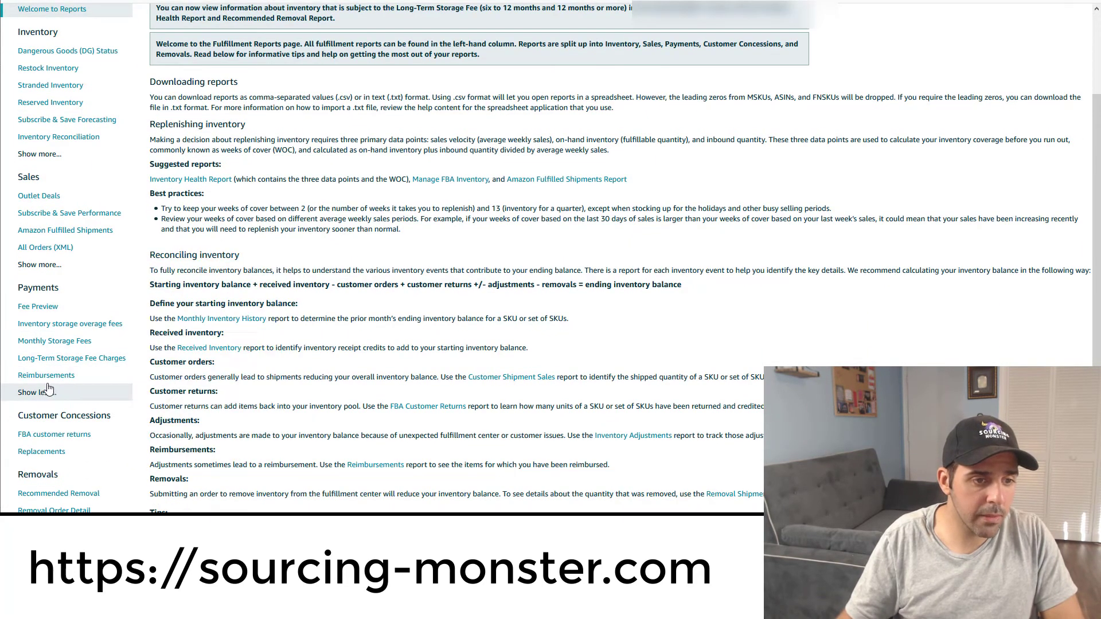
{"action": "left_click", "coordinate": [46, 376]}
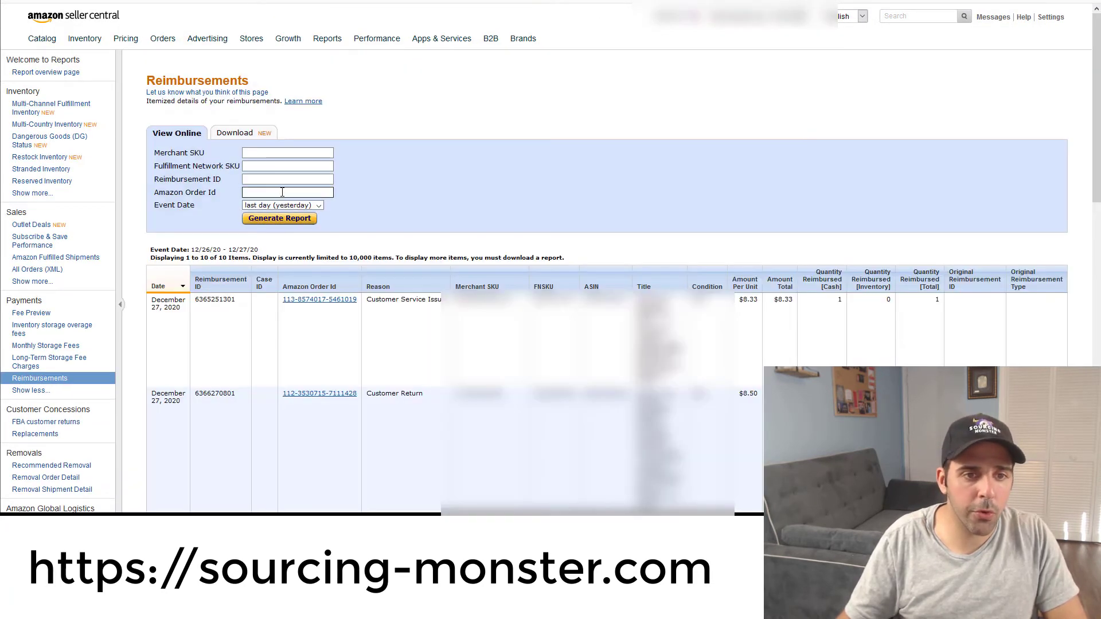
{"action": "left_click", "coordinate": [282, 192]}
{"action": "key", "text": "ctrl+v"}
{"action": "left_click", "coordinate": [282, 192]}
{"action": "key", "text": "ctrl+v"}
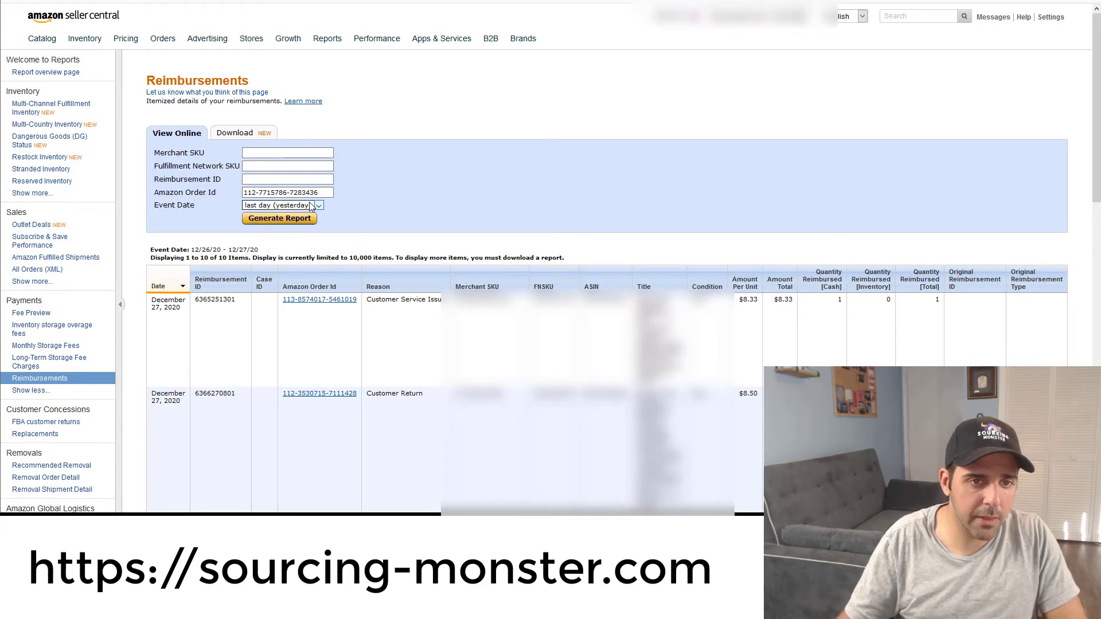
{"action": "left_click", "coordinate": [311, 206]}
{"action": "left_click", "coordinate": [283, 287]}
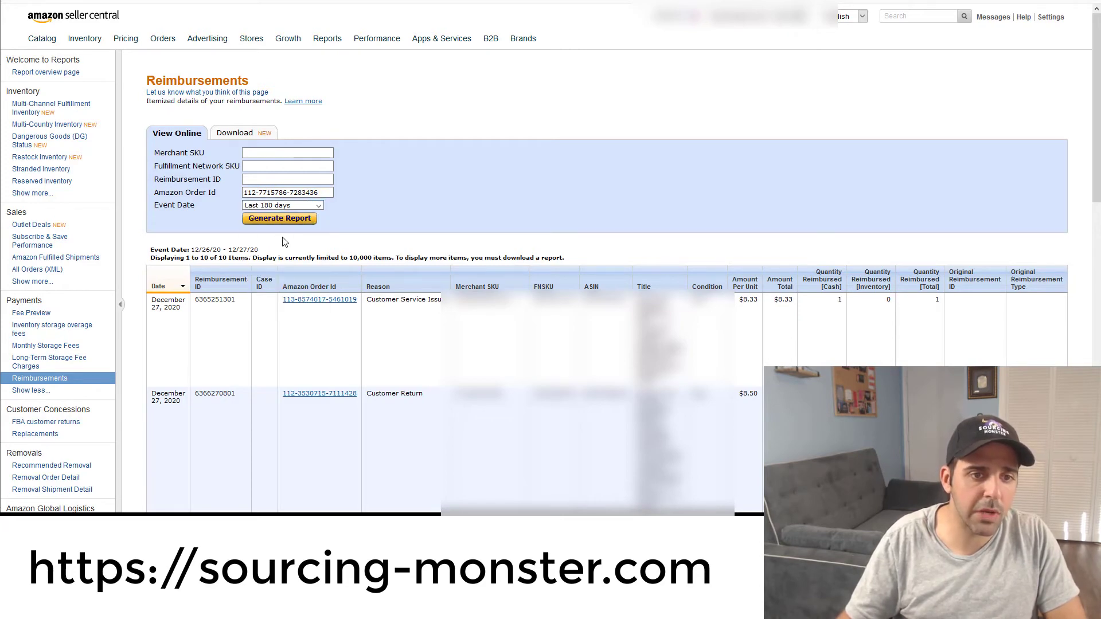
{"action": "left_click", "coordinate": [284, 219]}
{"action": "scroll", "coordinate": [525, 259], "scroll_direction": "down", "scroll_amount": 5}
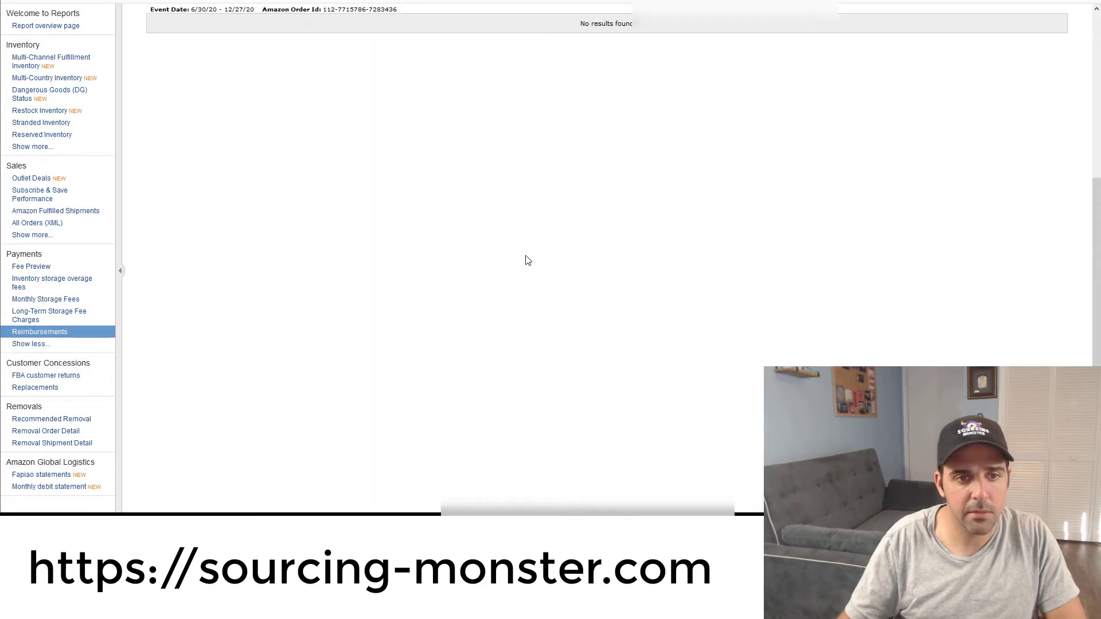
{"action": "scroll", "coordinate": [523, 258], "scroll_direction": "up", "scroll_amount": 4}
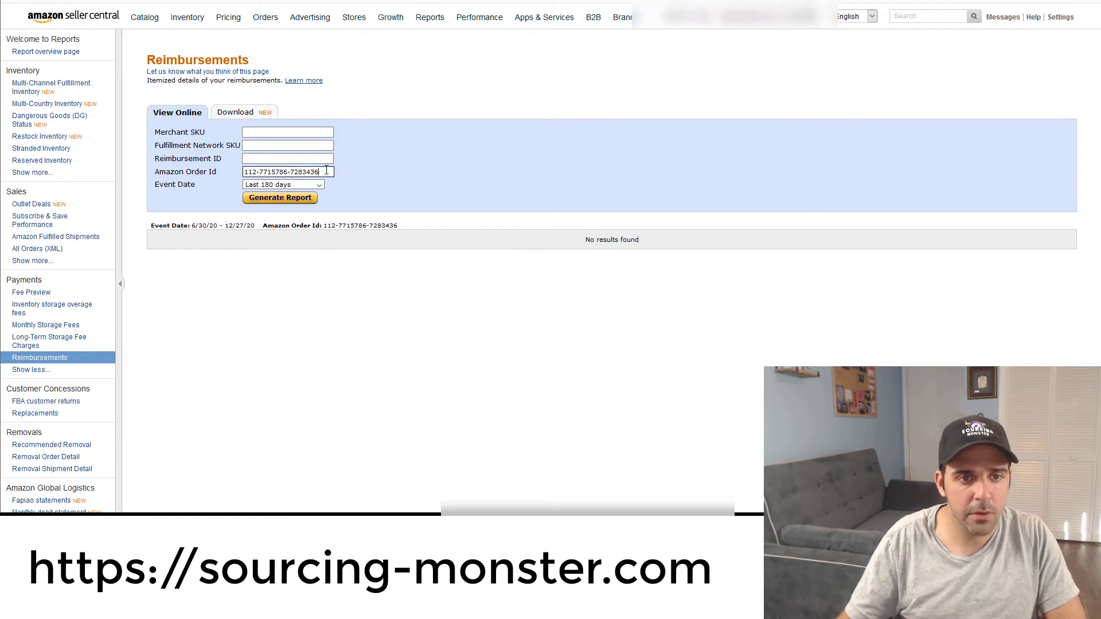
{"action": "double_click", "coordinate": [253, 173]}
{"action": "left_click", "coordinate": [331, 205]}
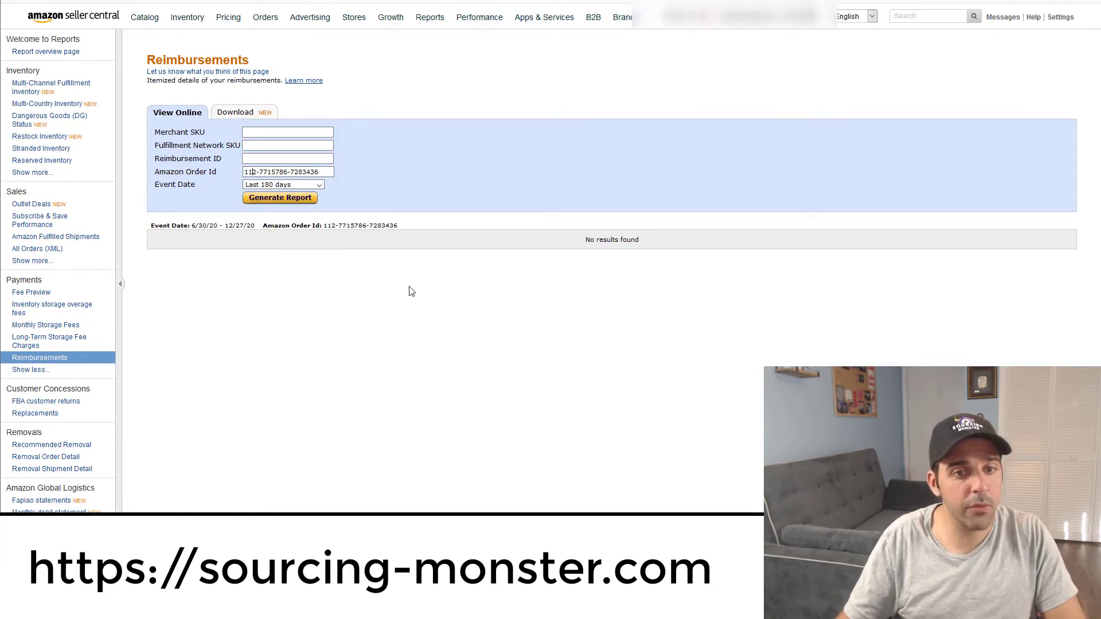
Cycle through the open windows back to the refunds spreadsheet
{"action": "key", "text": "alt+Tab"}
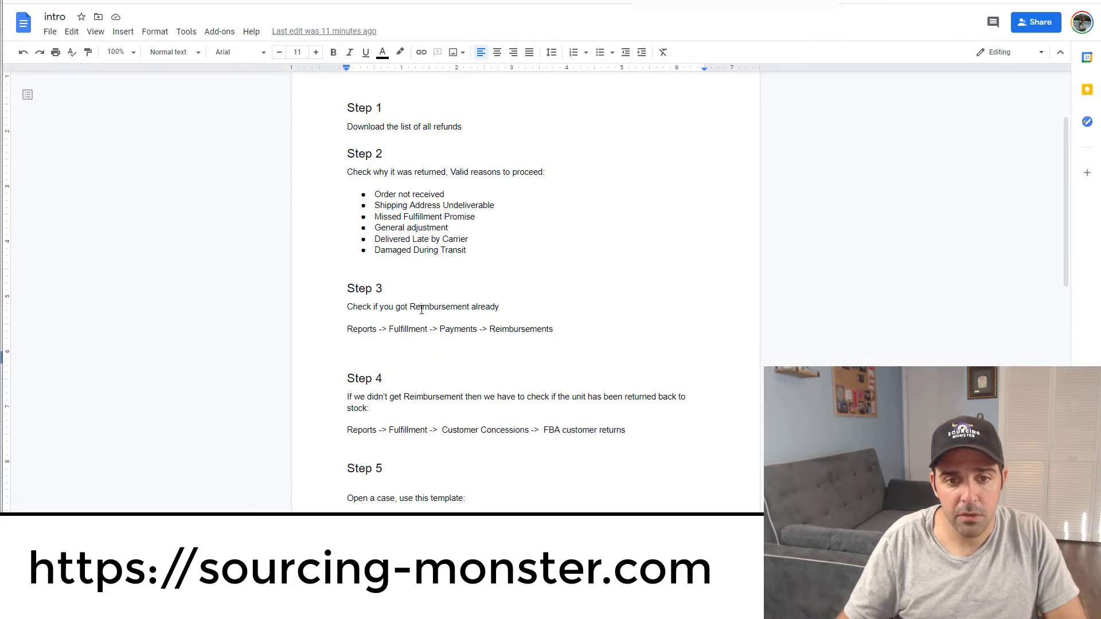
{"action": "key", "text": "alt+Tab"}
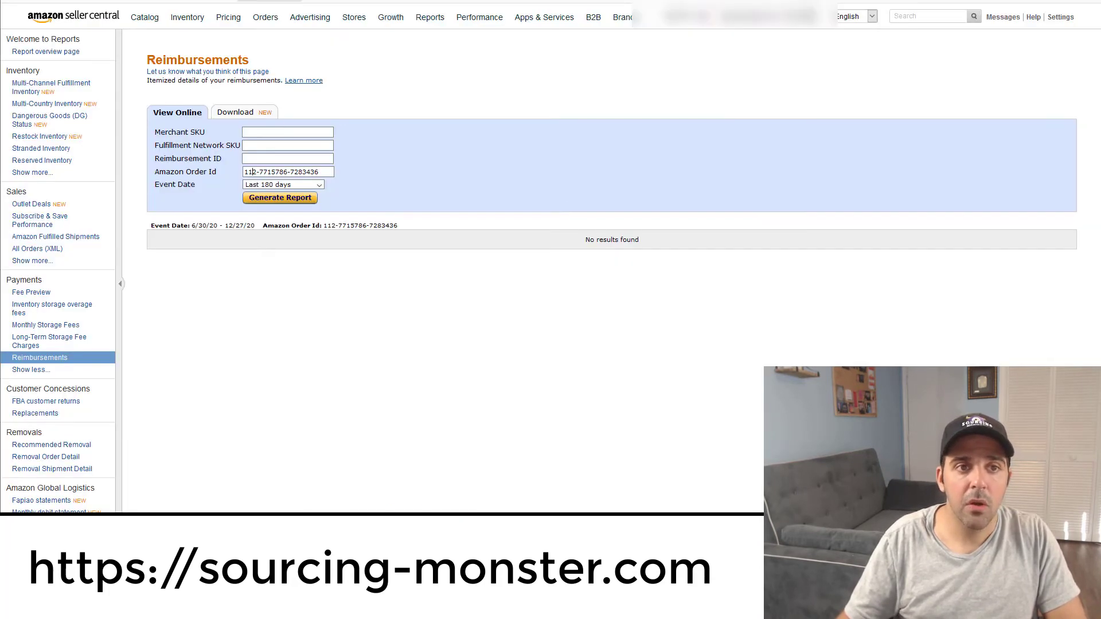
{"action": "key", "text": "alt+Tab"}
{"action": "key", "text": "ctrl+Tab"}
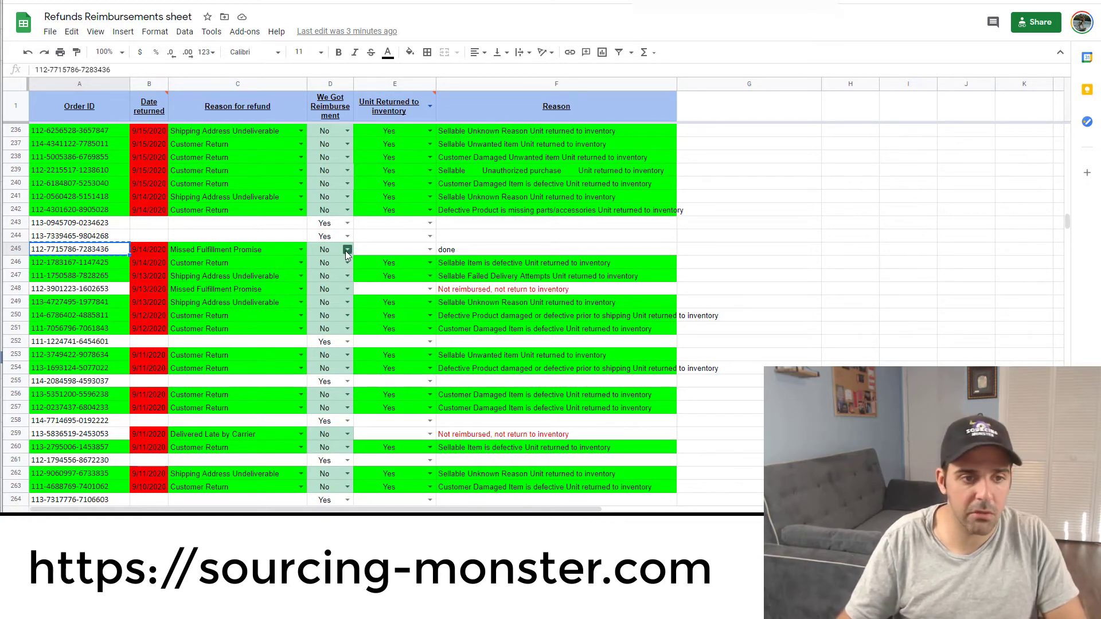
Keep row 245's reimbursement status at No, then go to Step 4 in the intro notes
{"action": "left_click", "coordinate": [248, 251]}
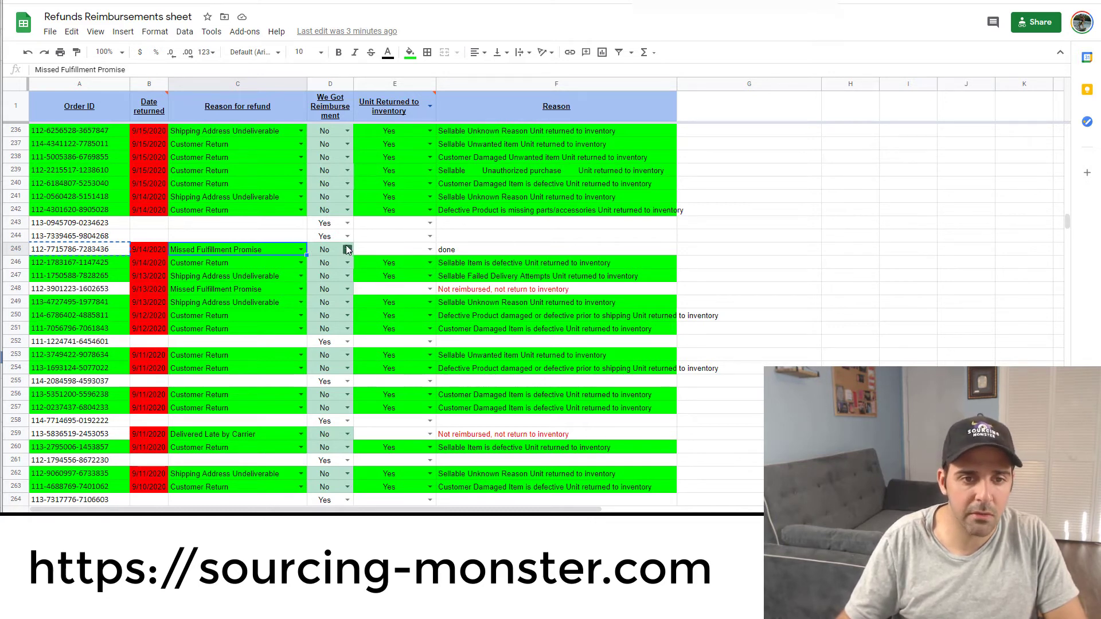
{"action": "left_click", "coordinate": [347, 250]}
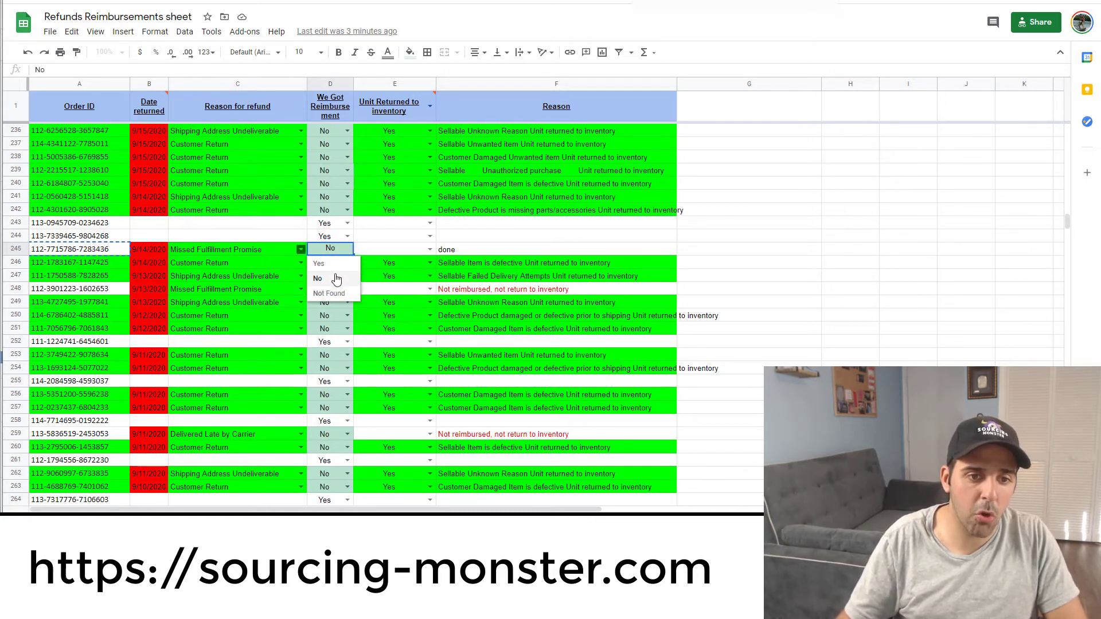
{"action": "left_click", "coordinate": [480, 249]}
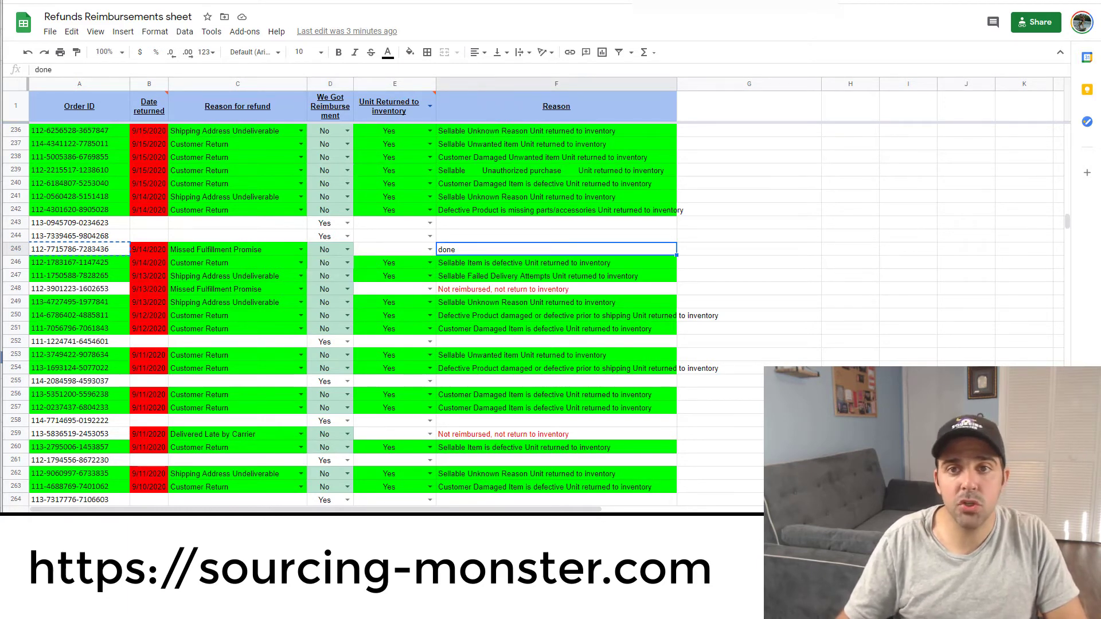
{"action": "key", "text": "ctrl+Tab"}
{"action": "scroll", "coordinate": [445, 305], "scroll_direction": "down", "scroll_amount": 1}
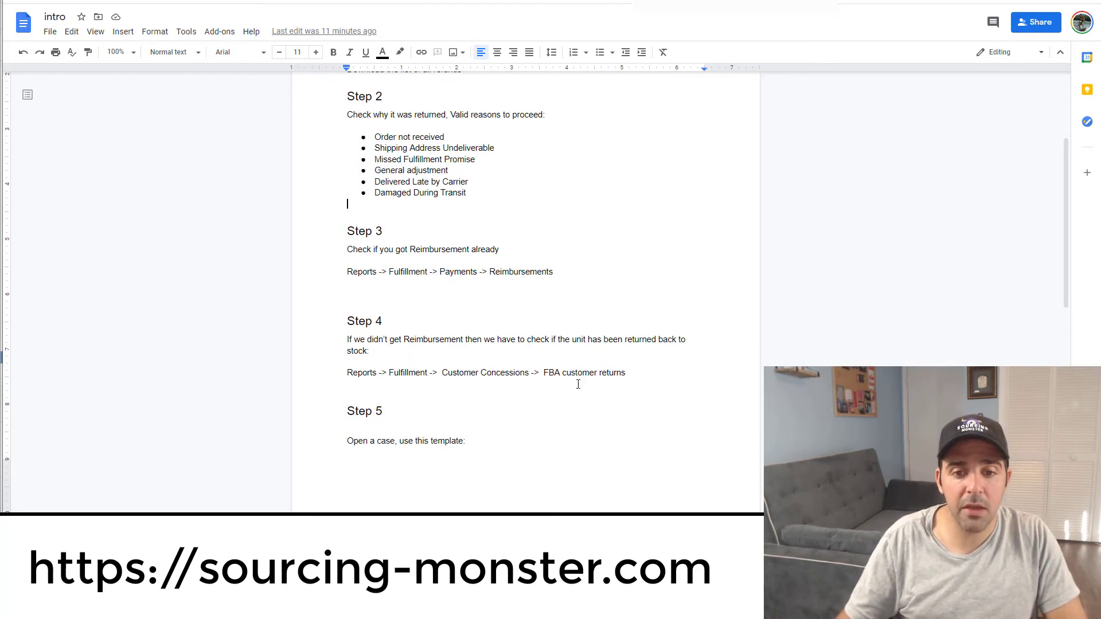
Generate the FBA customer returns report for the row 245 order over the last 180 days
{"action": "key", "text": "alt+Tab"}
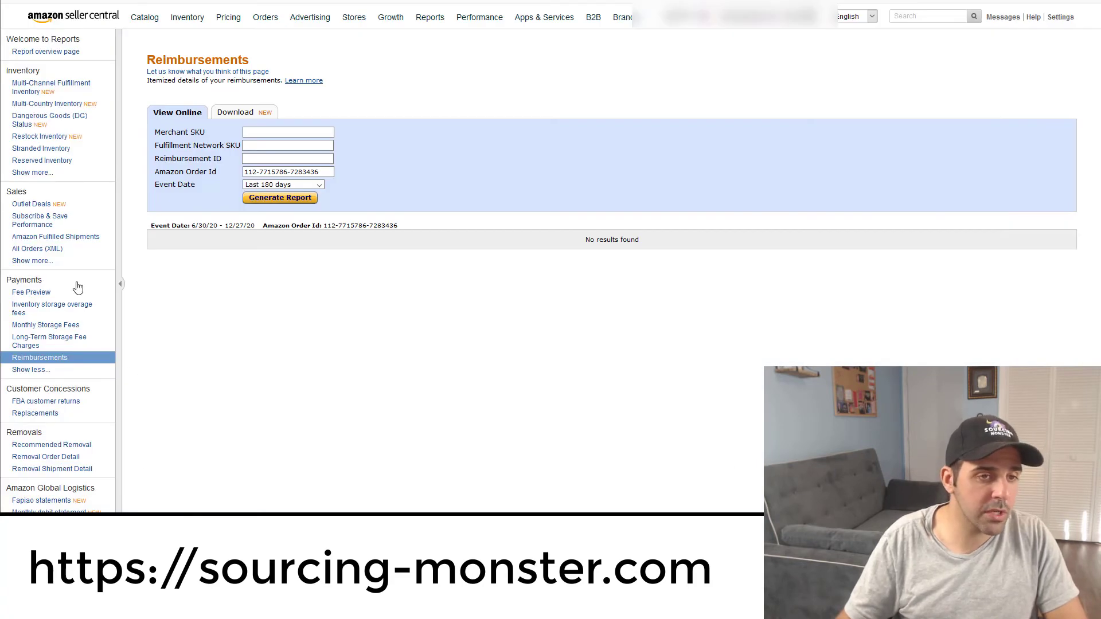
{"action": "mouse_move", "coordinate": [430, 19]}
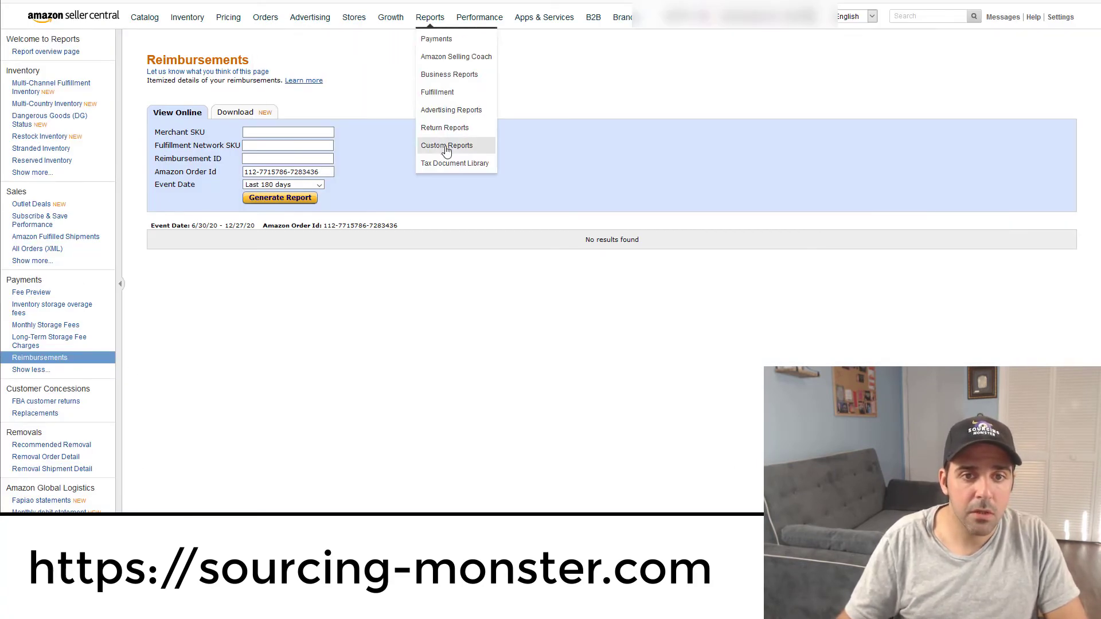
{"action": "left_click", "coordinate": [448, 99]}
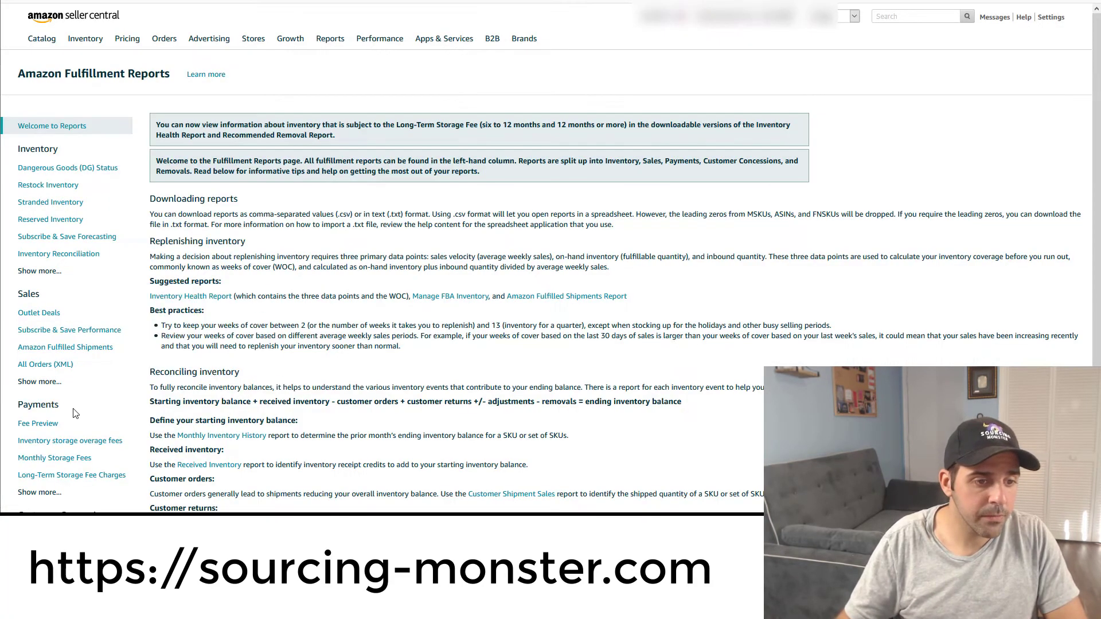
{"action": "scroll", "coordinate": [59, 383], "scroll_direction": "down", "scroll_amount": 5}
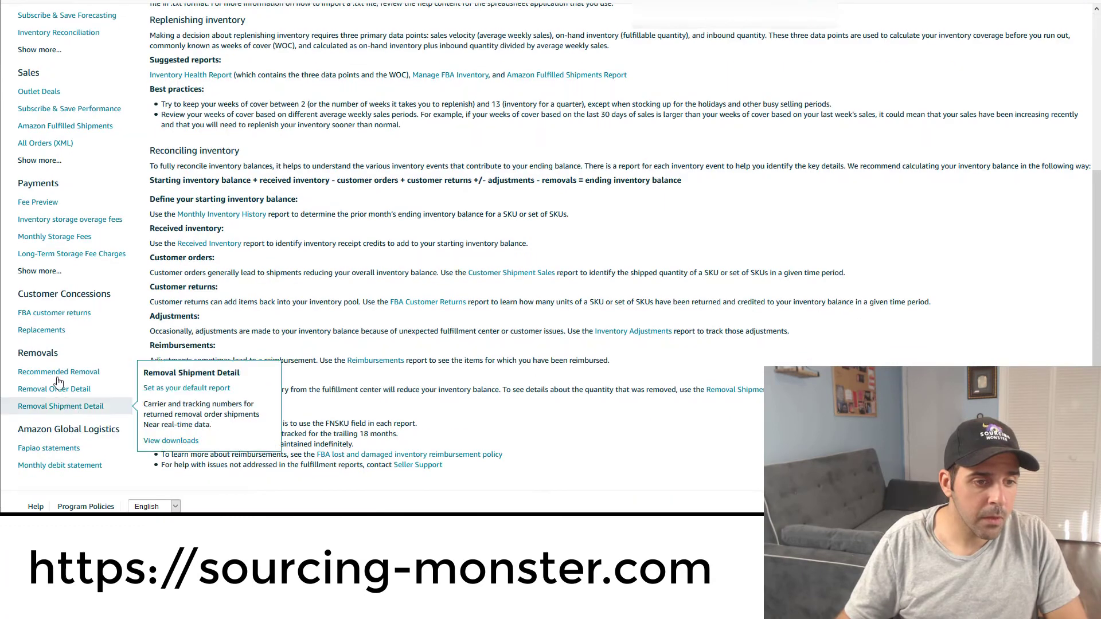
{"action": "left_click", "coordinate": [78, 313]}
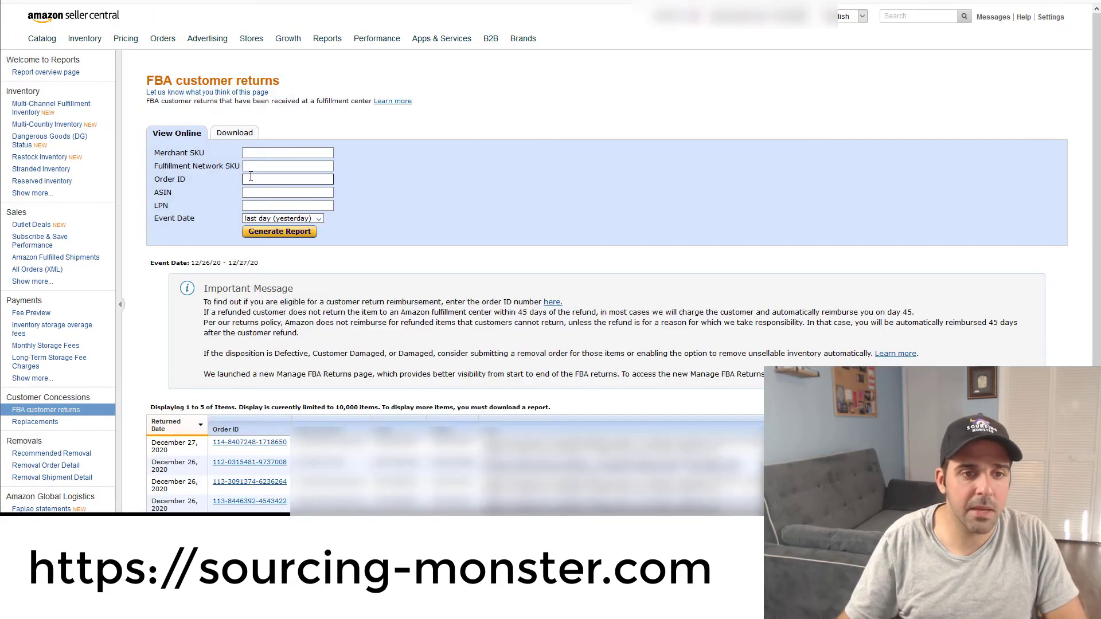
{"action": "key", "text": "ctrl+v"}
{"action": "left_click", "coordinate": [281, 219]}
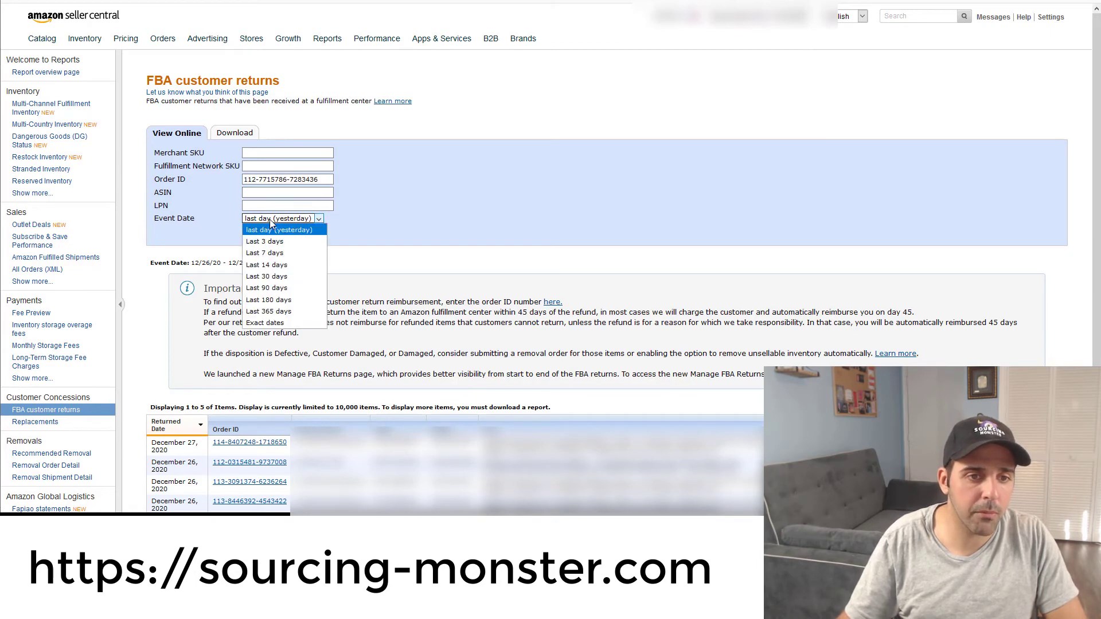
{"action": "left_click", "coordinate": [274, 300]}
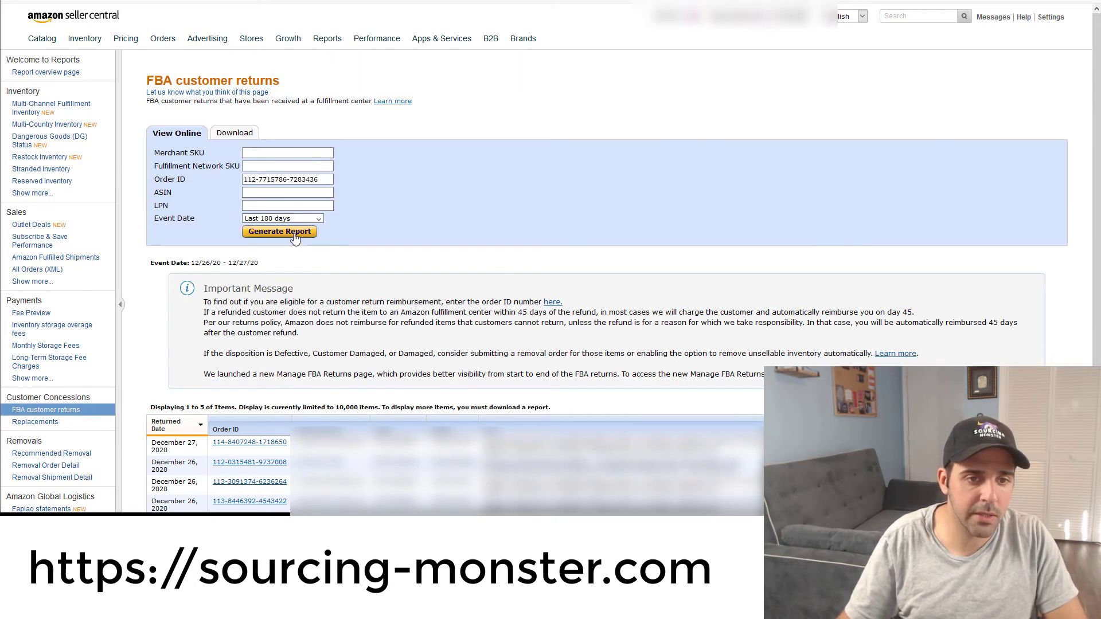
{"action": "left_click", "coordinate": [290, 233]}
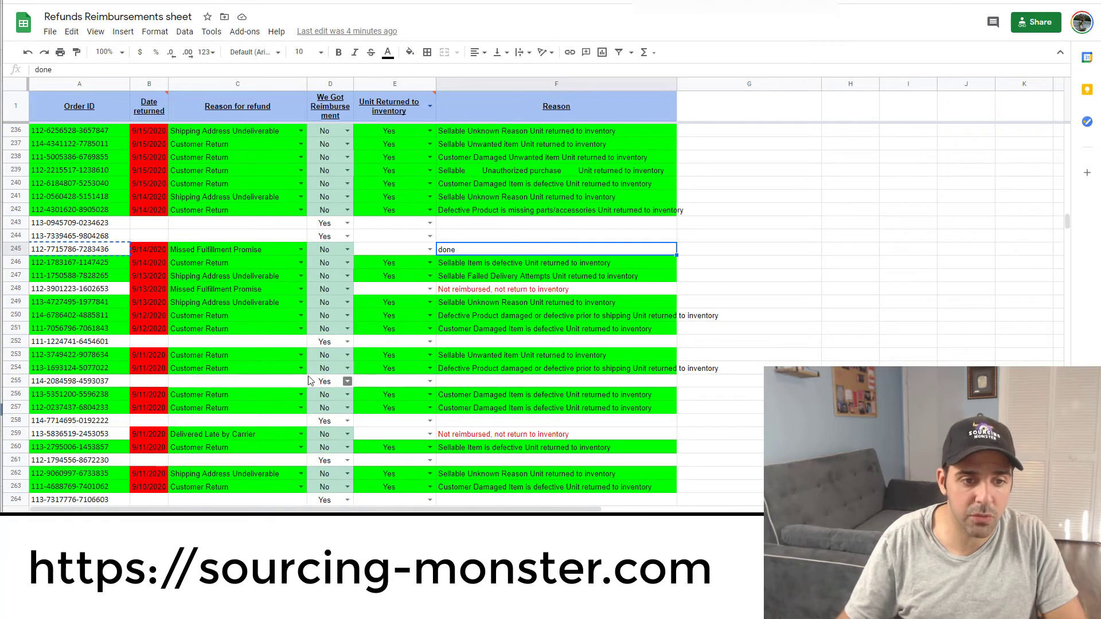
Search FBA customer returns for the row 252 order ID, which shows no returns
{"action": "left_click", "coordinate": [90, 343]}
{"action": "key", "text": "alt+Tab"}
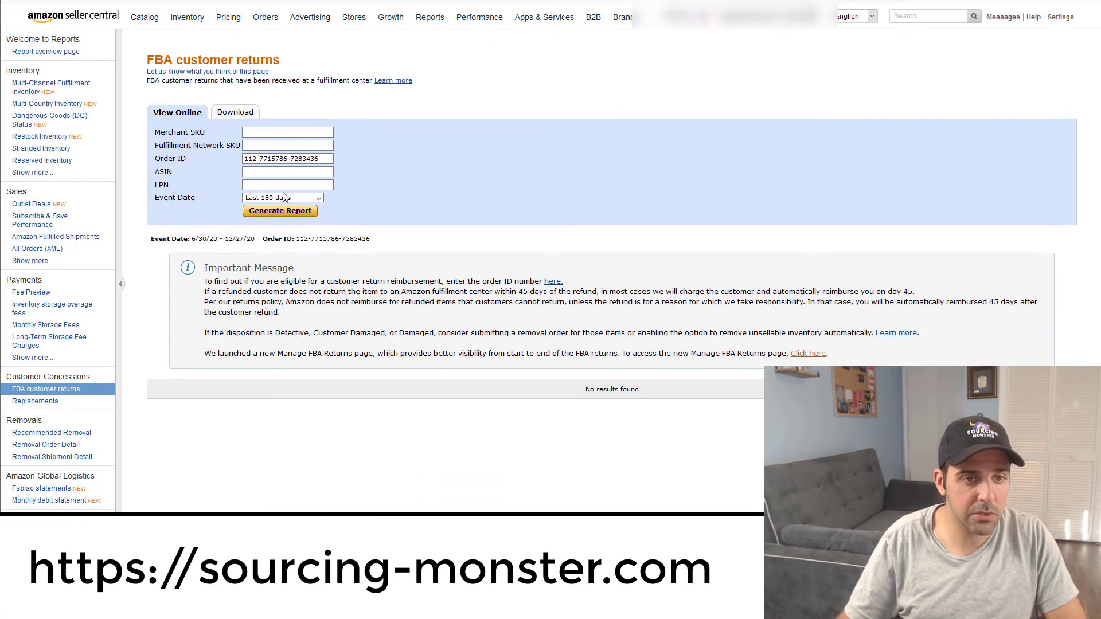
{"action": "triple_click", "coordinate": [293, 158]}
{"action": "key", "text": "ctrl+v"}
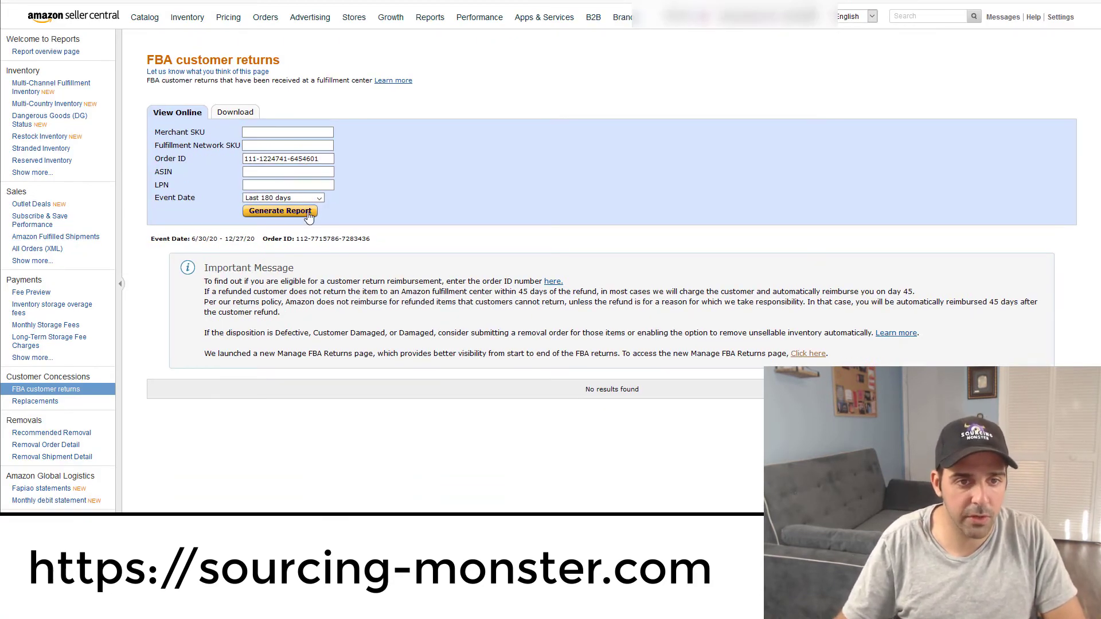
{"action": "key", "text": "Return"}
Generate the FBA returns report for the row 253 order ID, showing one return on September 25, 2020
{"action": "key", "text": "alt+Tab"}
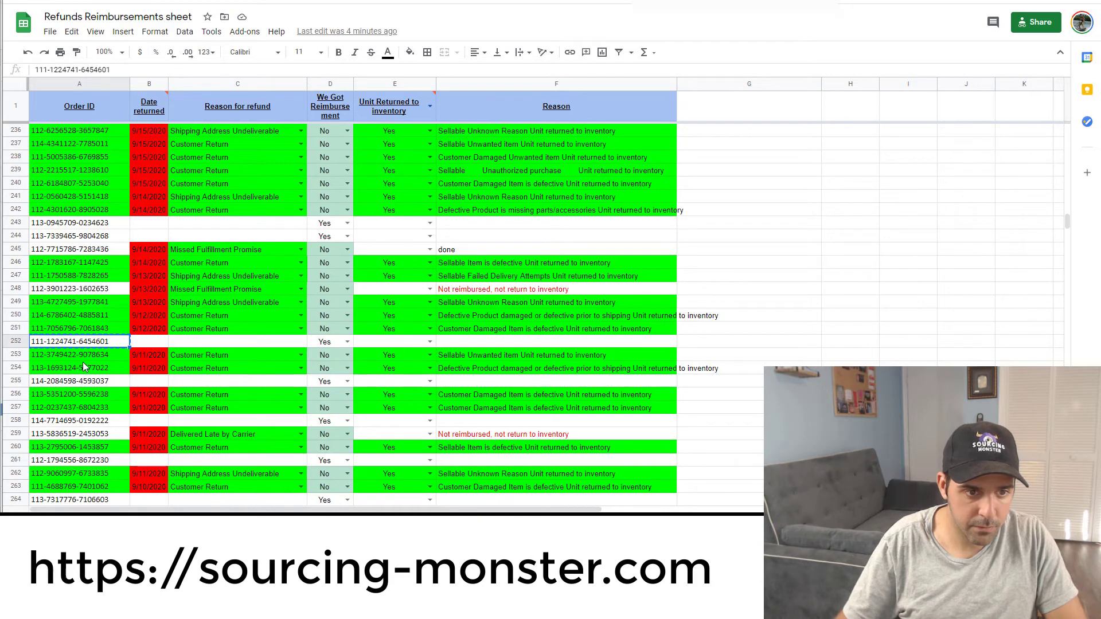
{"action": "key", "text": "Down"}
{"action": "key", "text": "ctrl+c"}
{"action": "key", "text": "alt+Tab"}
{"action": "left_click", "coordinate": [267, 180]}
{"action": "triple_click", "coordinate": [266, 180]}
{"action": "key", "text": "ctrl+v"}
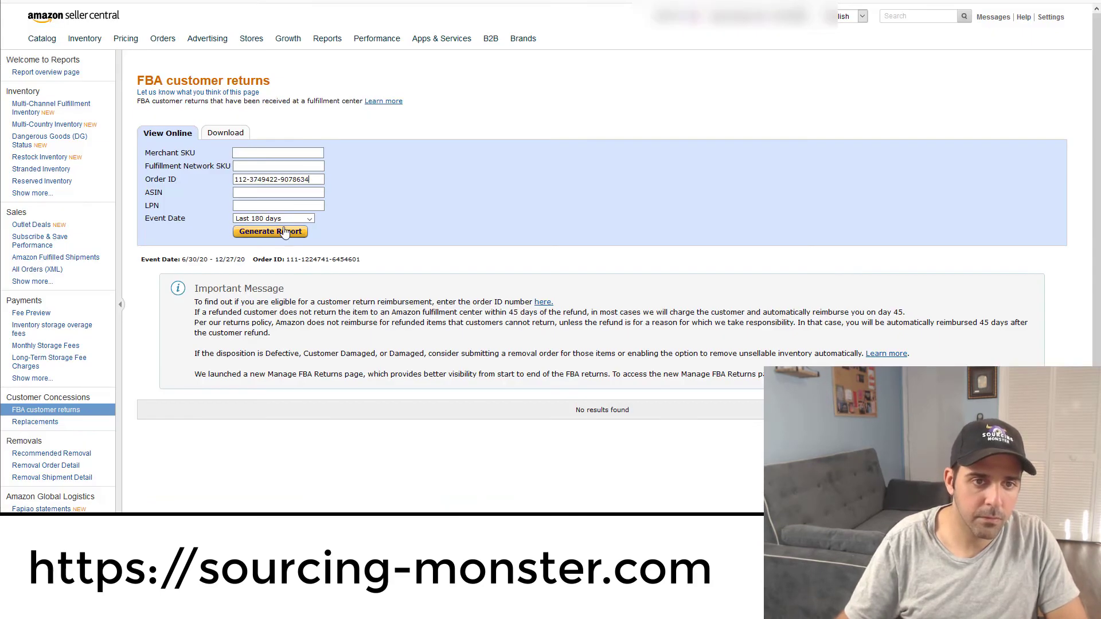
{"action": "left_click", "coordinate": [270, 231]}
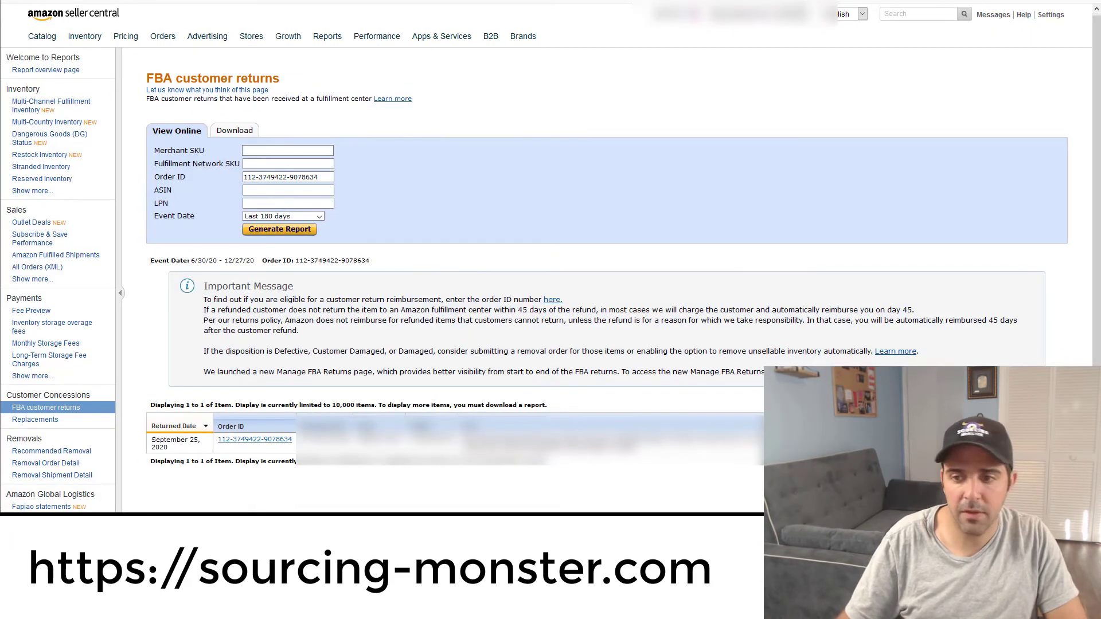